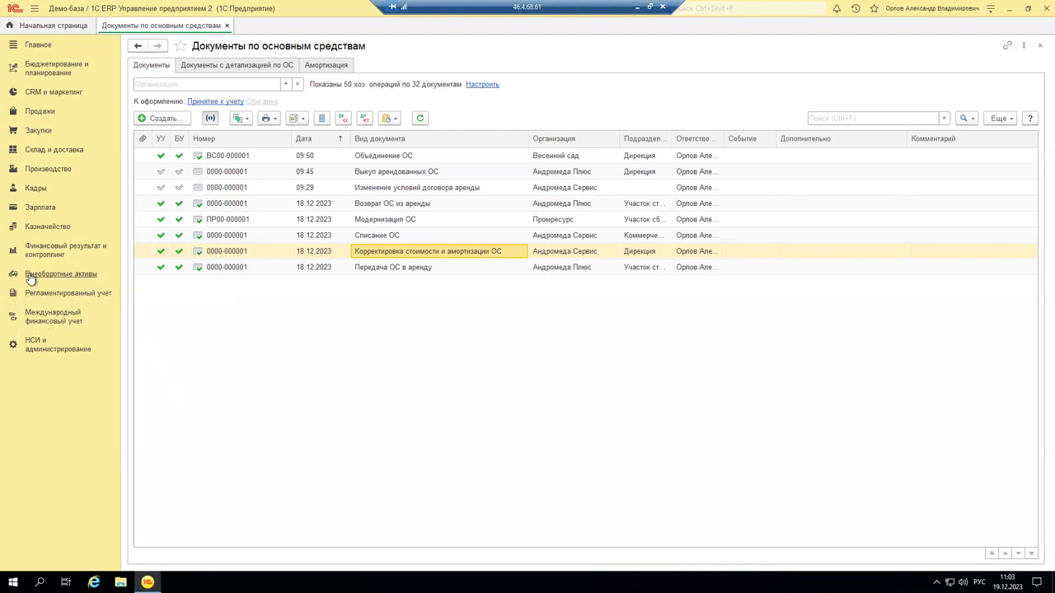
Step: Open the fixed asset documents list and look through the document types available for creation, including "Передача ОС в аренду"
{"action": "left_click", "coordinate": [30, 278]}
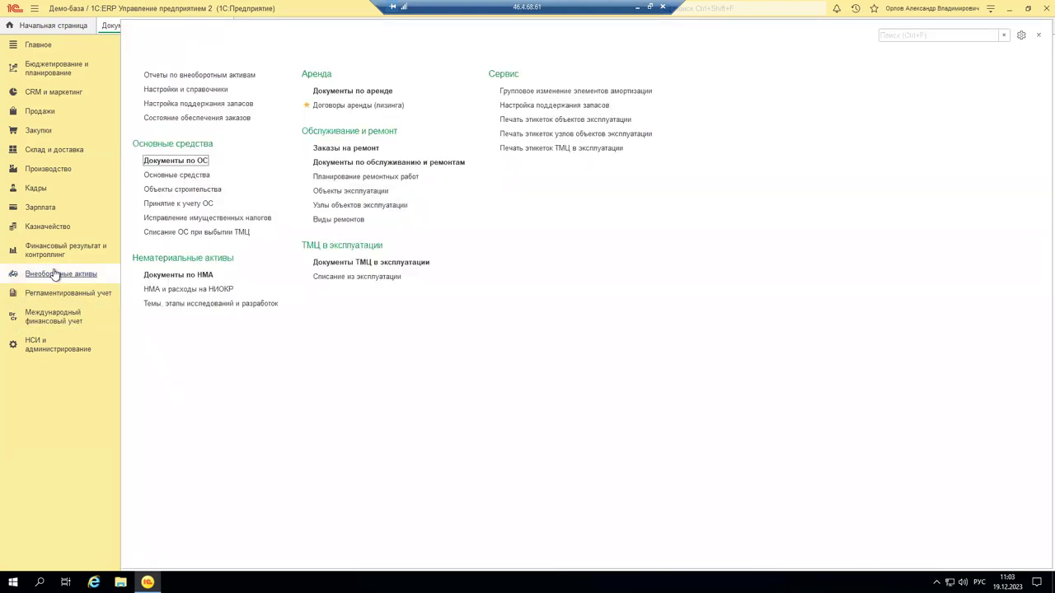
{"action": "left_click", "coordinate": [200, 164]}
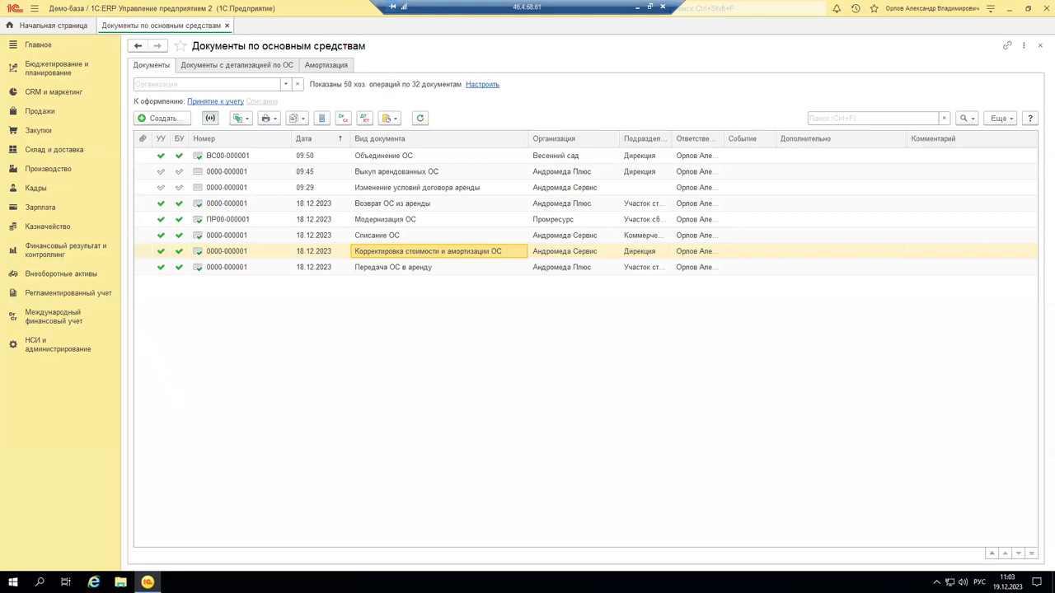
{"action": "left_click", "coordinate": [158, 119]}
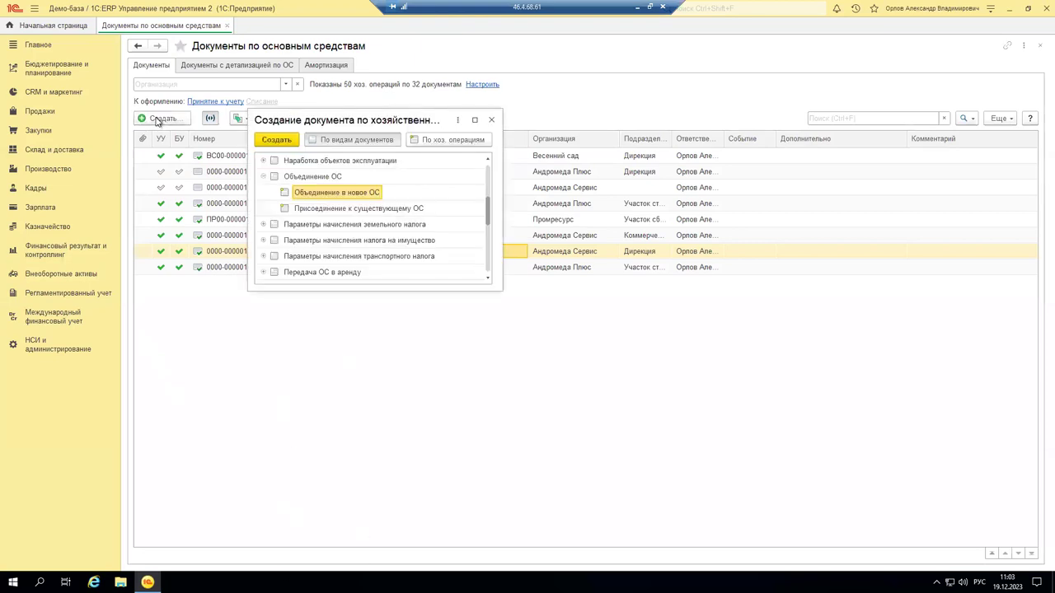
{"action": "scroll", "coordinate": [383, 246], "scroll_direction": "up", "scroll_amount": 2}
{"action": "scroll", "coordinate": [382, 245], "scroll_direction": "up", "scroll_amount": 2}
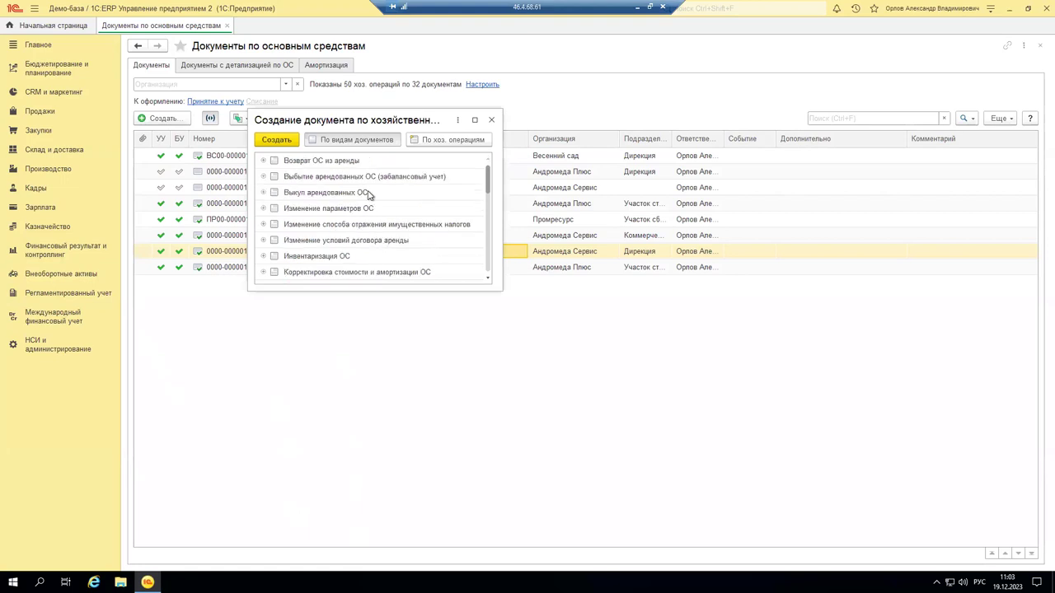
{"action": "scroll", "coordinate": [377, 202], "scroll_direction": "down", "scroll_amount": 3}
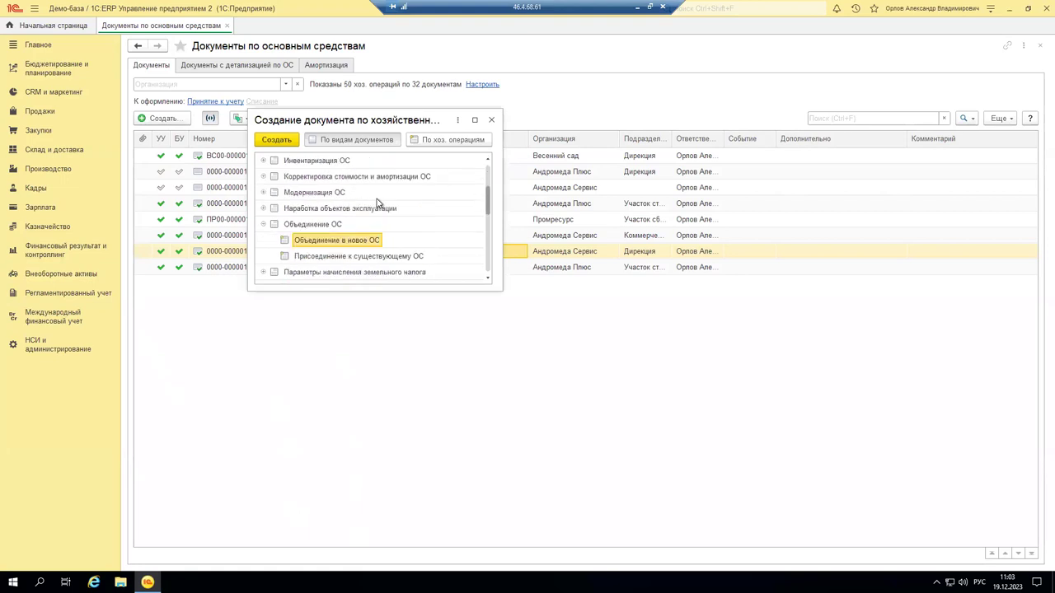
{"action": "scroll", "coordinate": [377, 202], "scroll_direction": "down", "scroll_amount": 6}
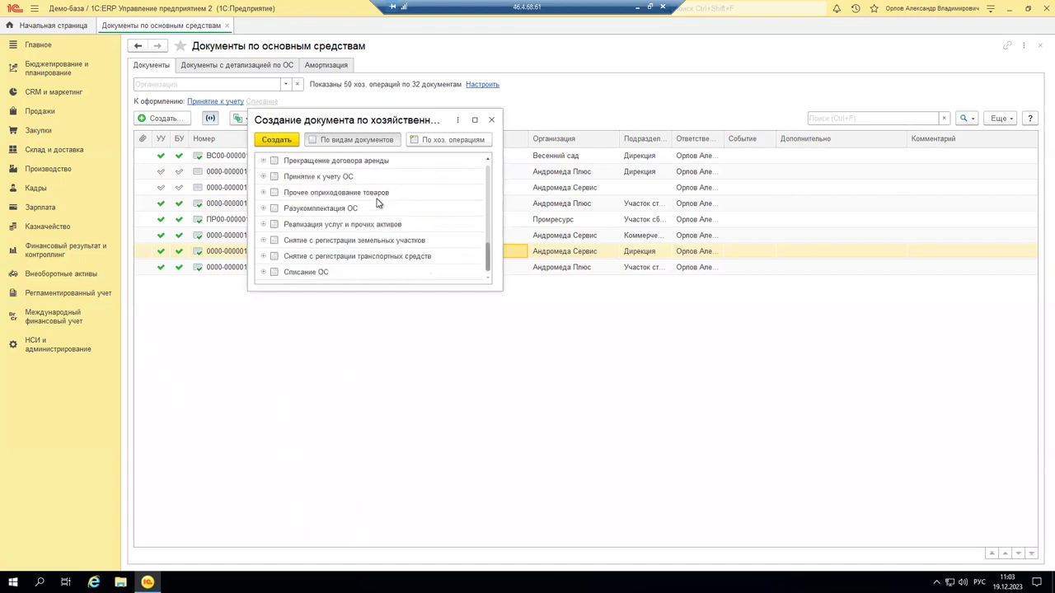
{"action": "scroll", "coordinate": [379, 214], "scroll_direction": "up", "scroll_amount": 8}
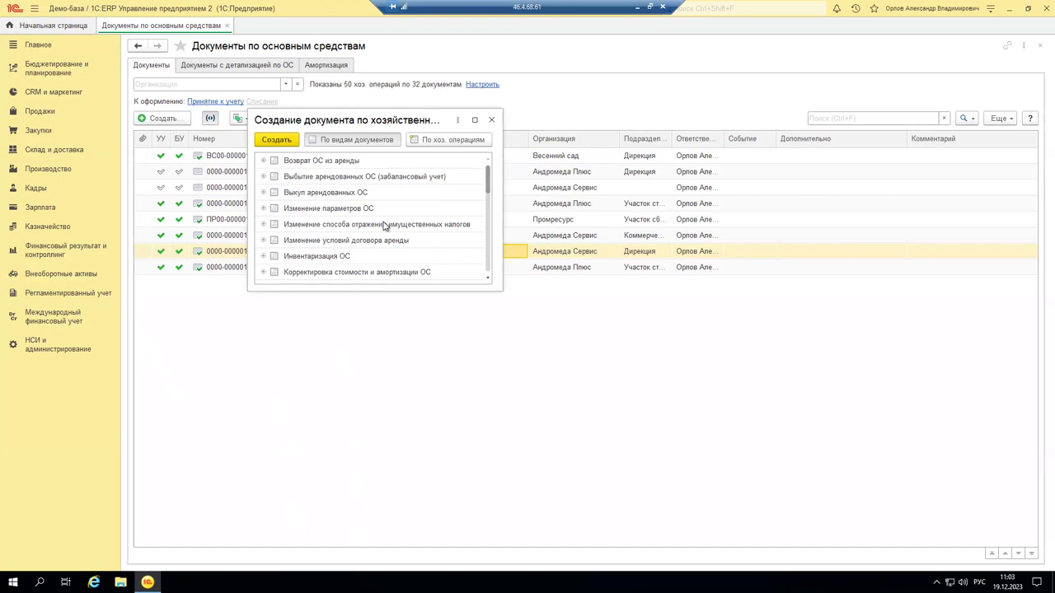
{"action": "scroll", "coordinate": [384, 226], "scroll_direction": "down", "scroll_amount": 2}
{"action": "scroll", "coordinate": [384, 226], "scroll_direction": "down", "scroll_amount": 5}
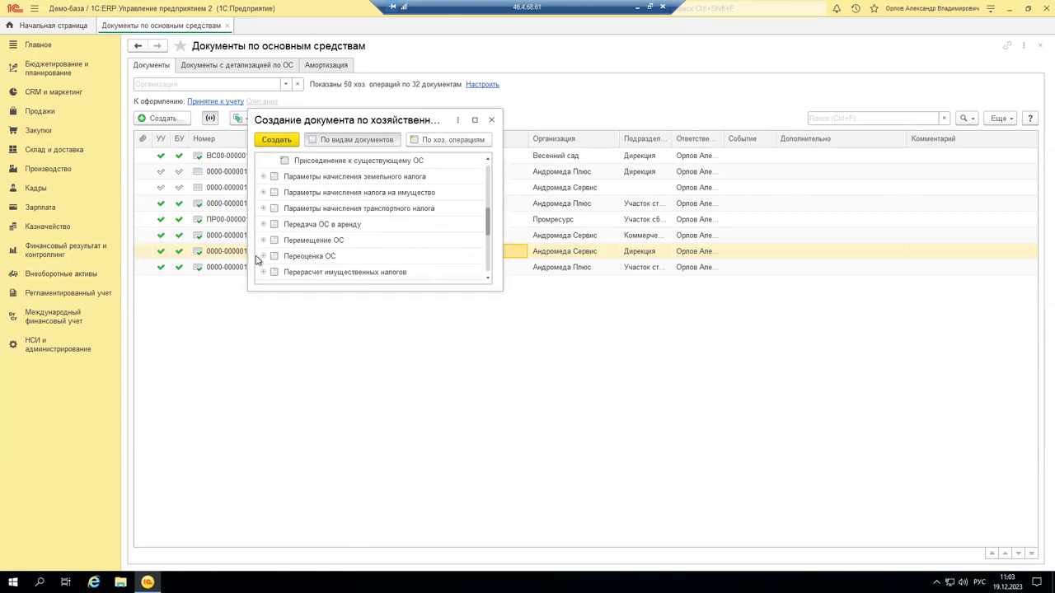
{"action": "left_click", "coordinate": [263, 225]}
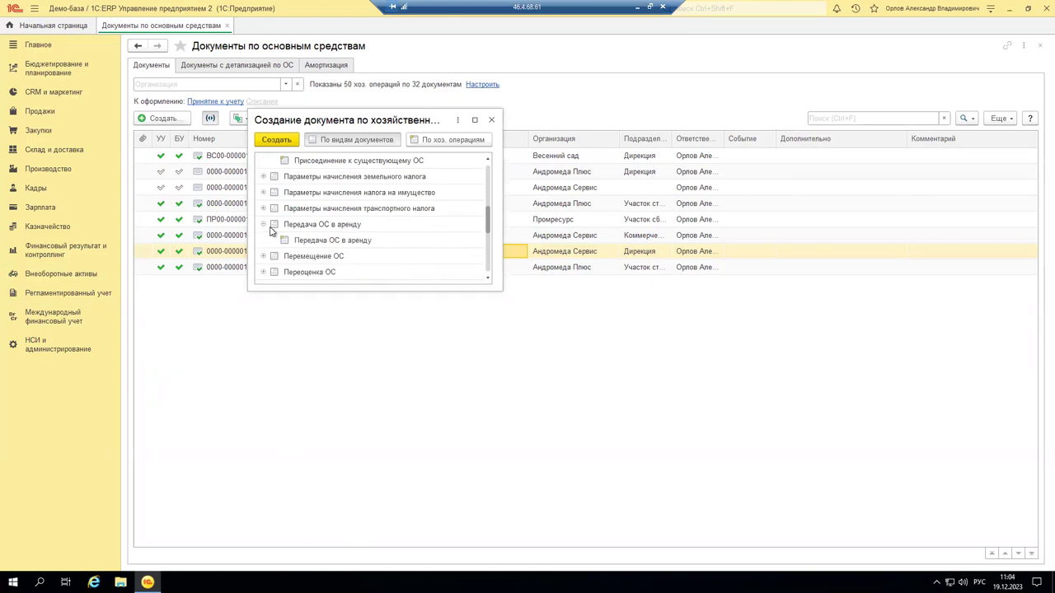
{"action": "left_click", "coordinate": [321, 241]}
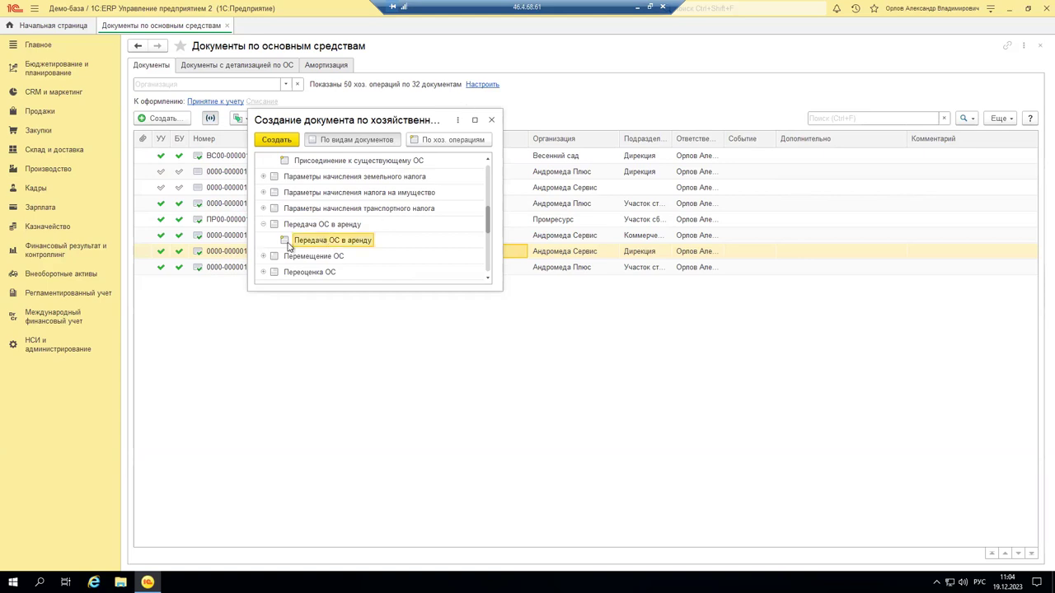
{"action": "left_click", "coordinate": [491, 121]}
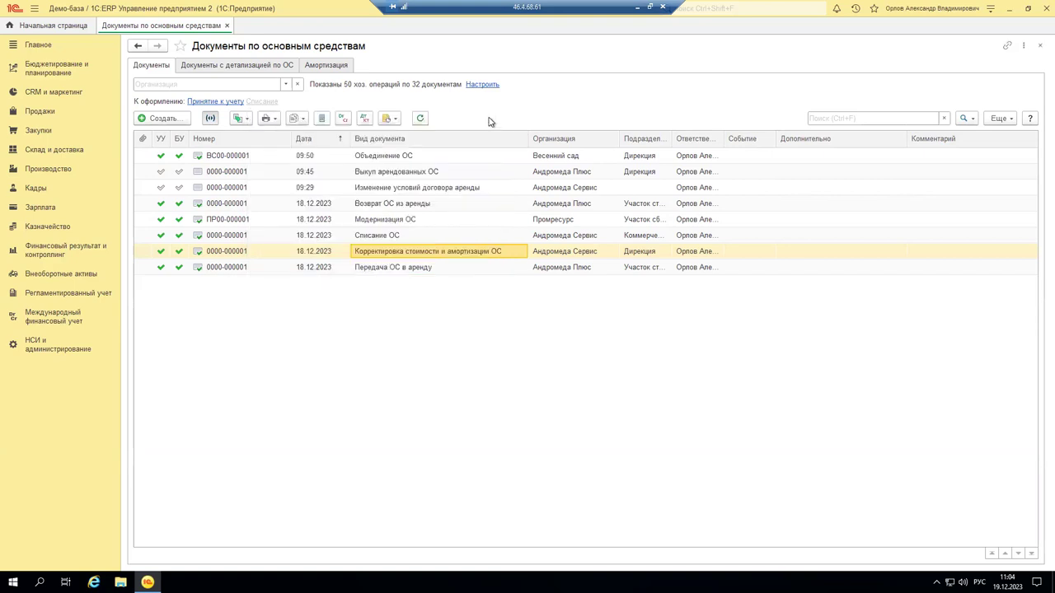
Step: Open the existing "Передача ОС в аренду" document of 18.12.2023 and look over the choices for its organisation and lessee
{"action": "double_click", "coordinate": [383, 268]}
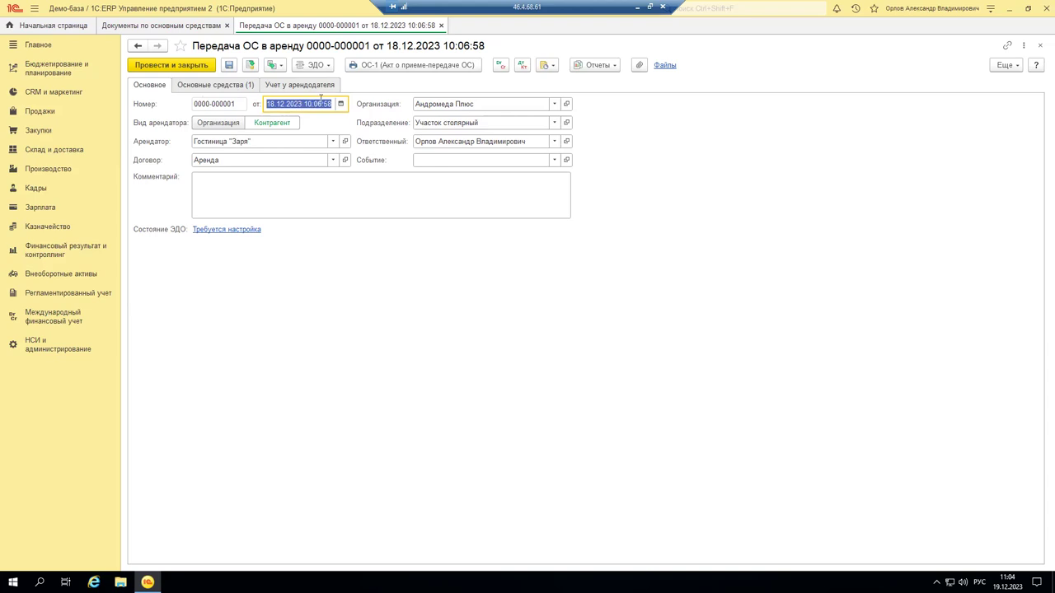
{"action": "left_click", "coordinate": [555, 106]}
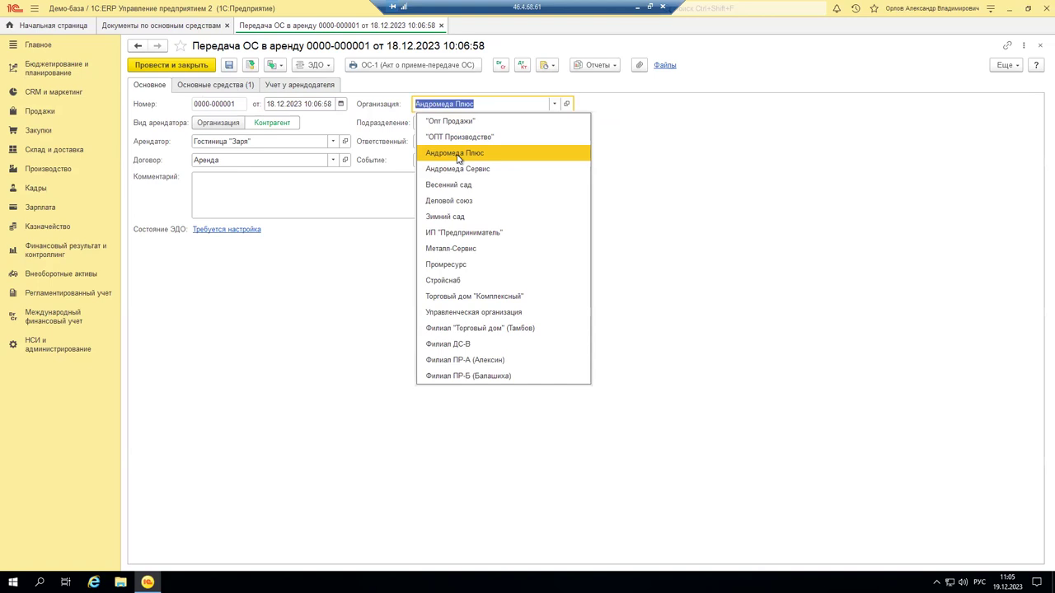
{"action": "left_click", "coordinate": [671, 157]}
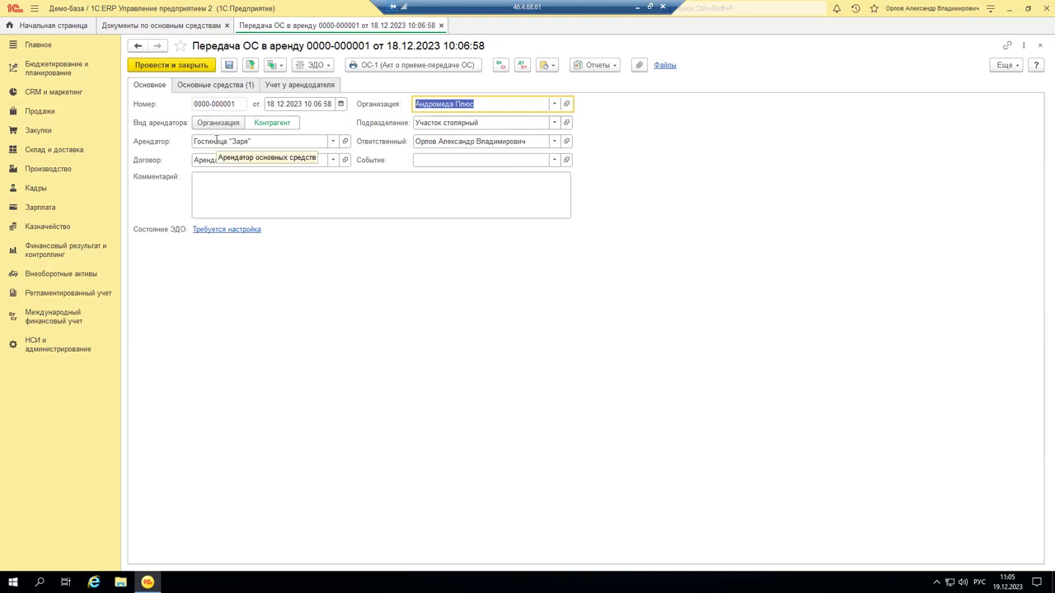
{"action": "left_click", "coordinate": [332, 141]}
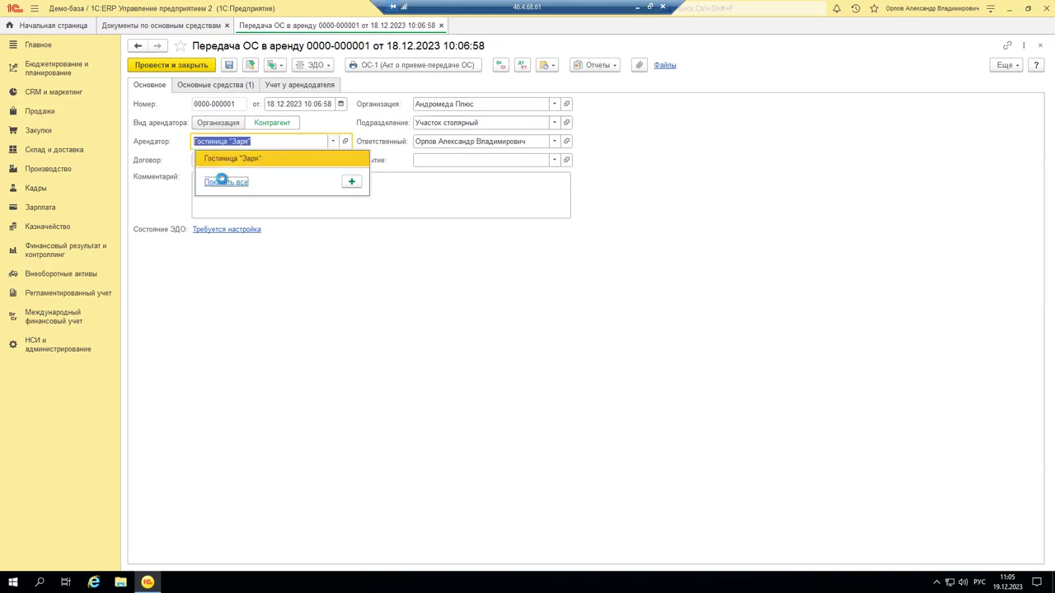
{"action": "key", "text": "Return"}
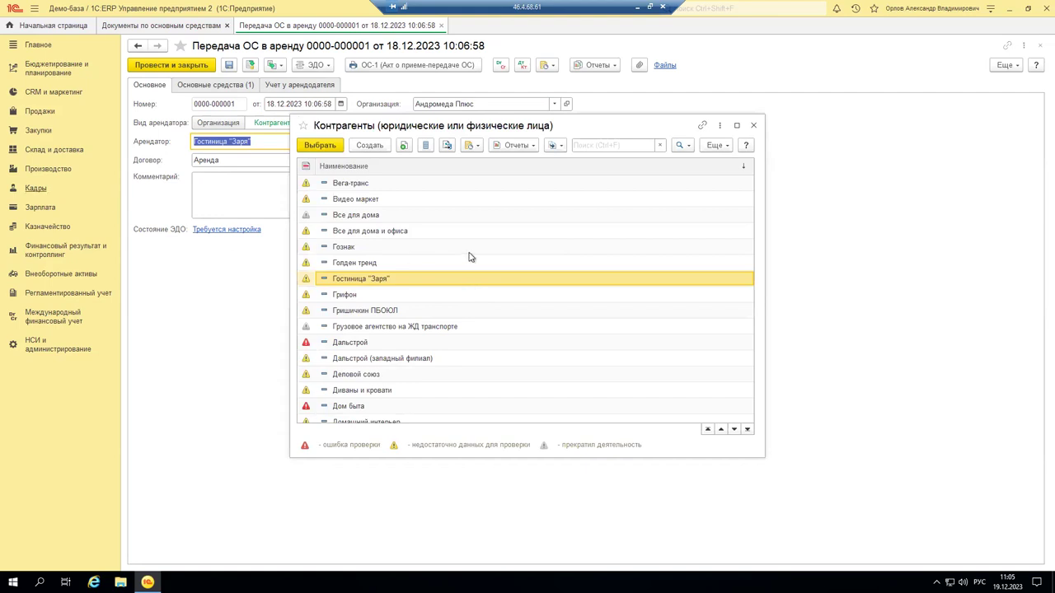
{"action": "left_click", "coordinate": [753, 126]}
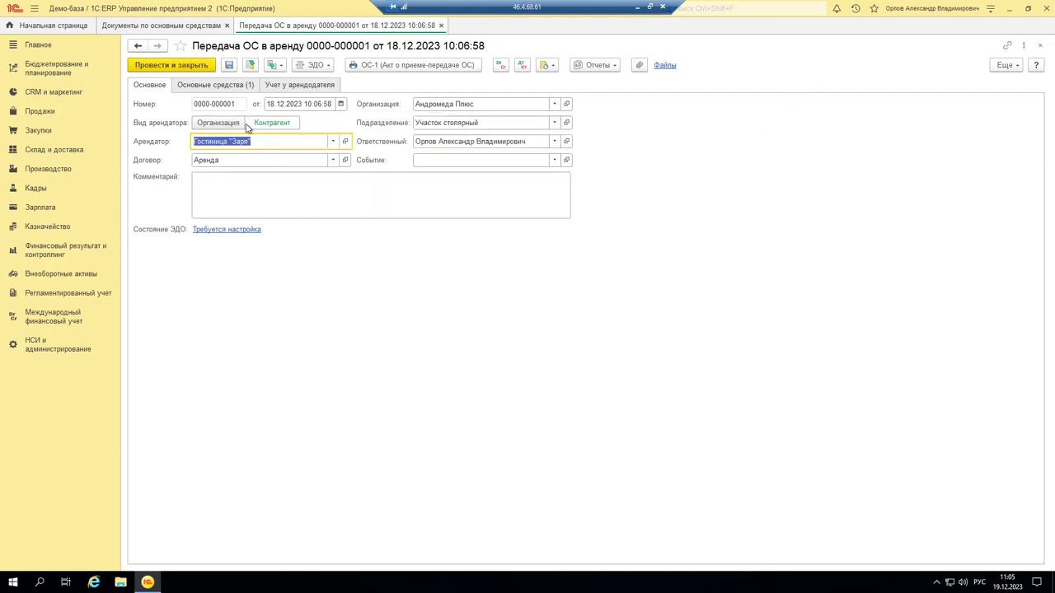
Step: Pick the contract "Аренда" from the full list of the lessee's contracts and open its card
{"action": "left_click", "coordinate": [331, 161]}
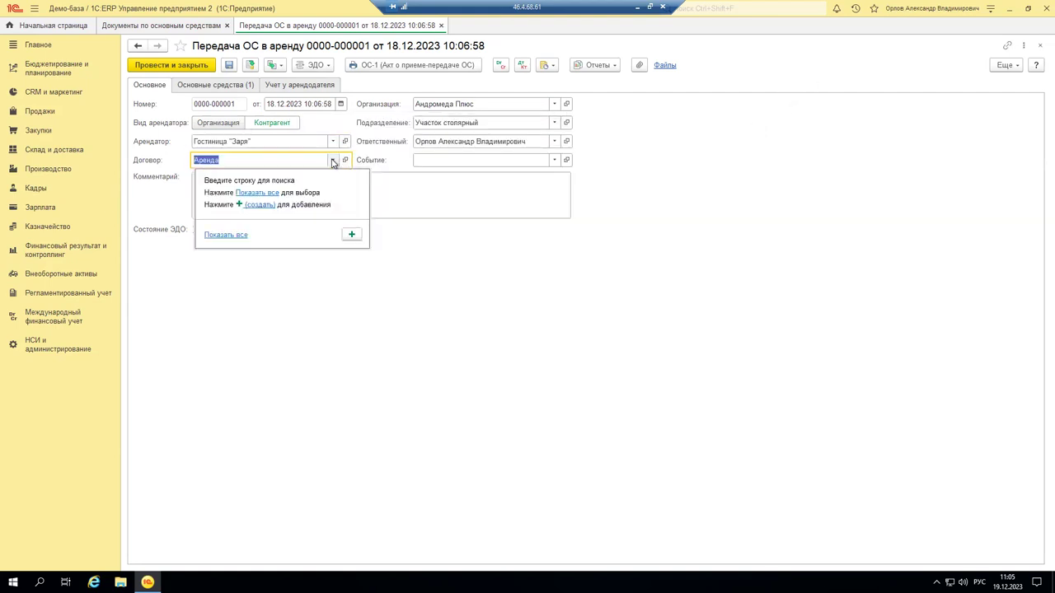
{"action": "left_click", "coordinate": [229, 234]}
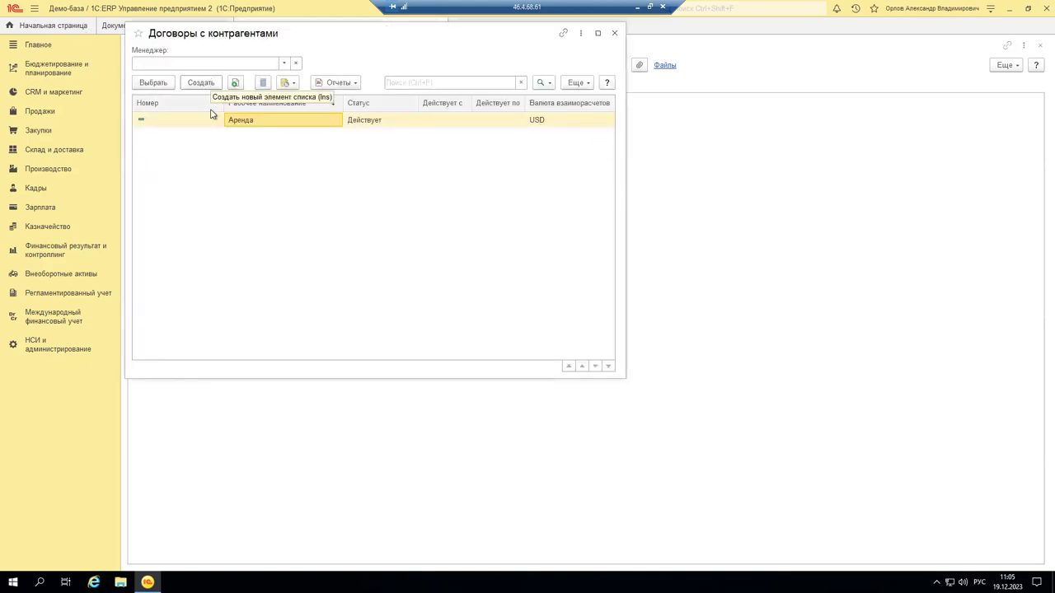
{"action": "double_click", "coordinate": [285, 123]}
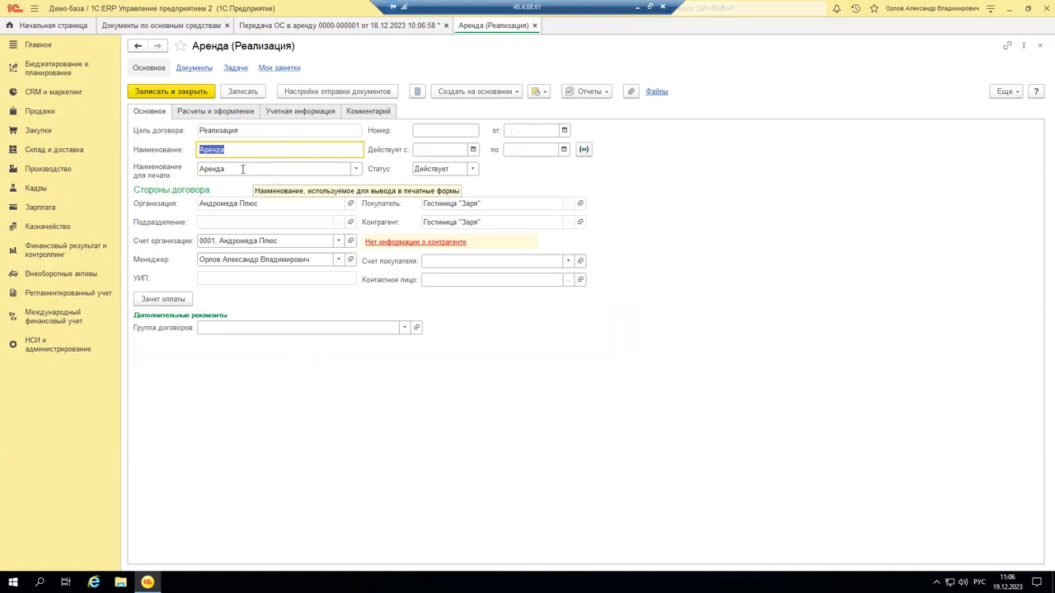
Step: Give the contract number 1 dated 18.12.2023 and set its validity period from 01.12.2023 to 01.12.2024
{"action": "left_click", "coordinate": [438, 129]}
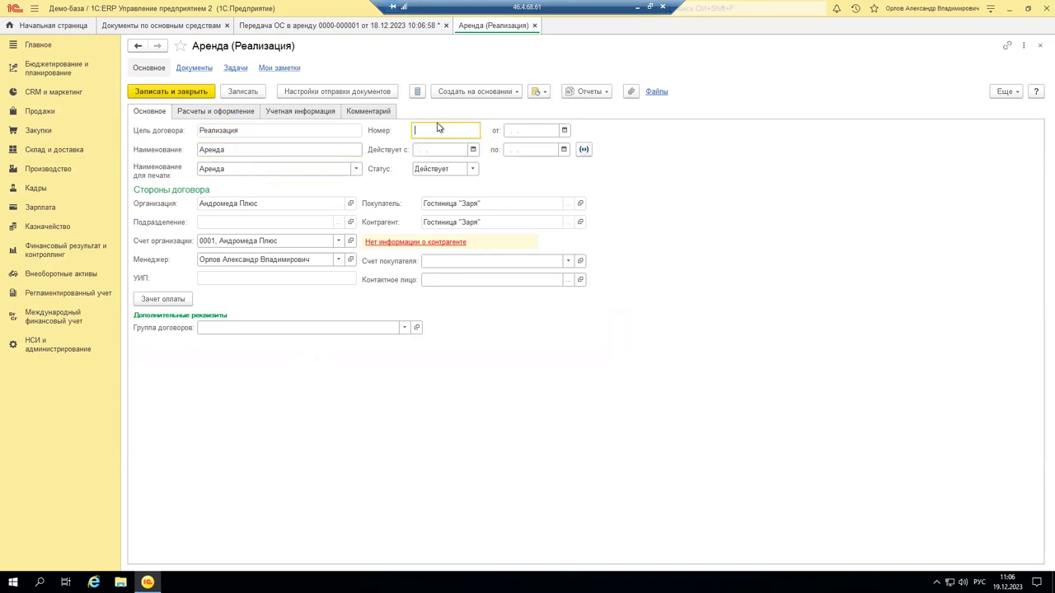
{"action": "type", "text": "1"}
{"action": "left_click", "coordinate": [528, 137]}
{"action": "type", "text": "18122023"}
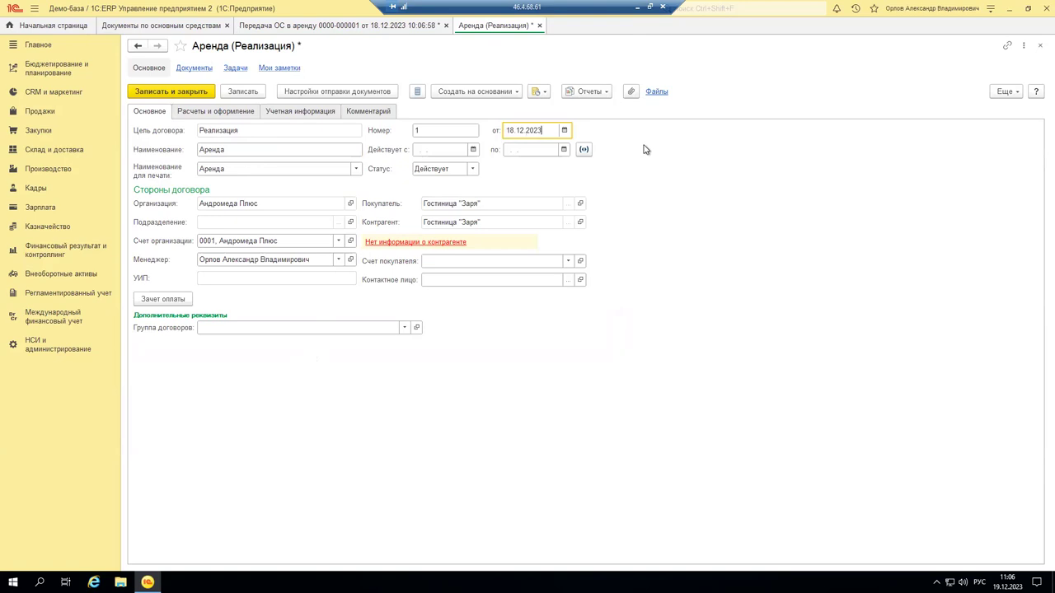
{"action": "left_click", "coordinate": [436, 149]}
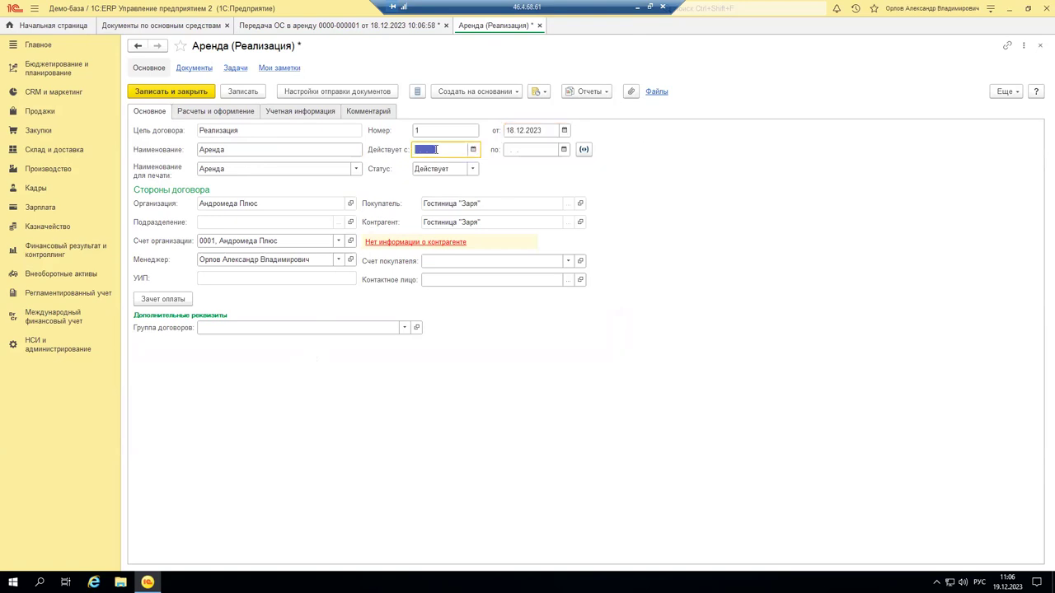
{"action": "type", "text": "01.12.2023"}
{"action": "left_click", "coordinate": [542, 149]}
{"action": "type", "text": "01122024"}
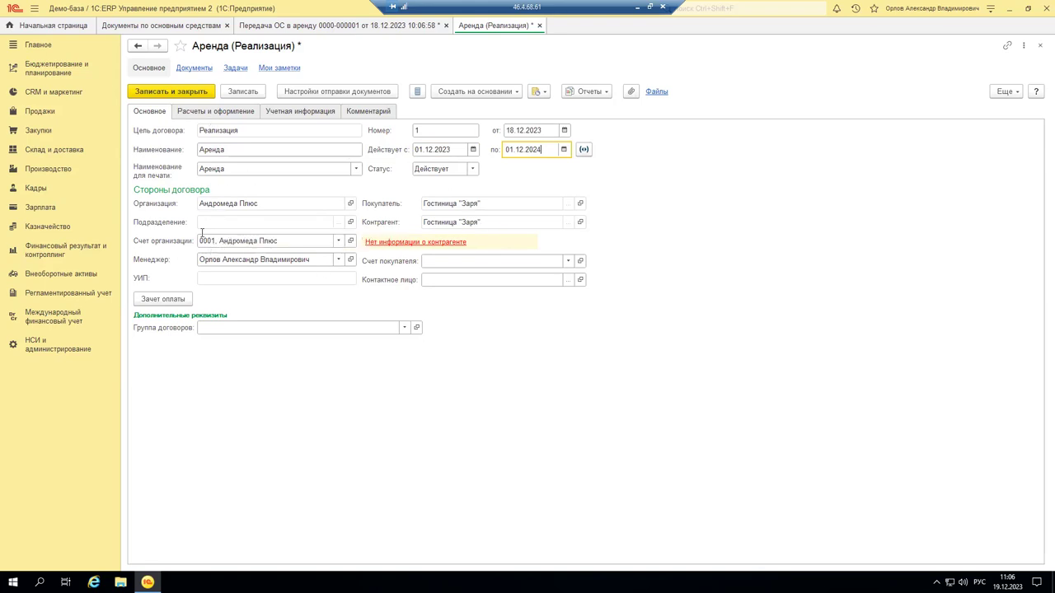
Step: Examine the contract's settlement currency, exchange rate type and accounting information, and close the contract card
{"action": "left_click", "coordinate": [221, 114]}
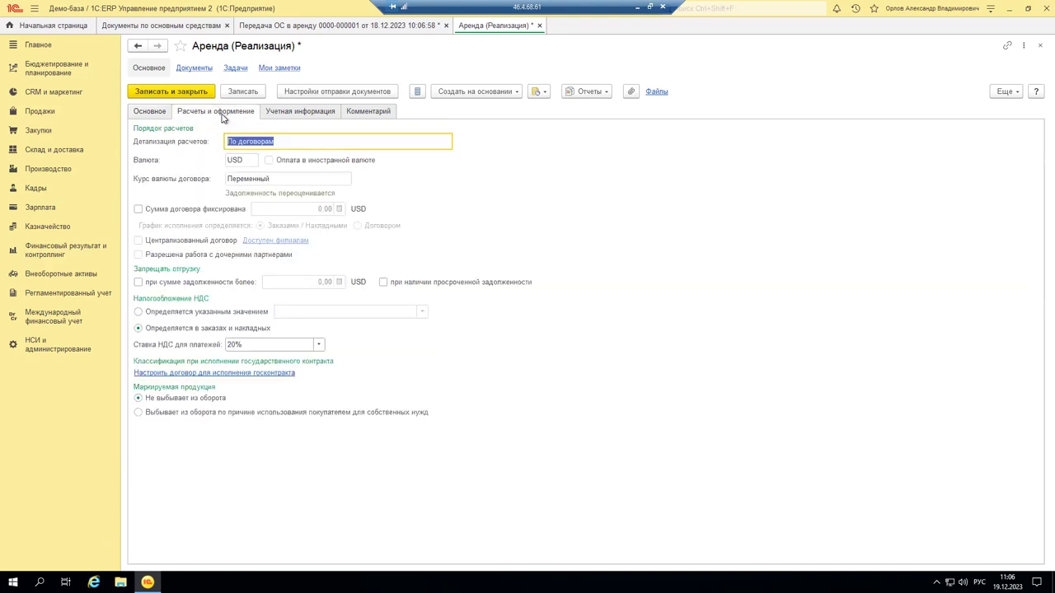
{"action": "left_click", "coordinate": [246, 160]}
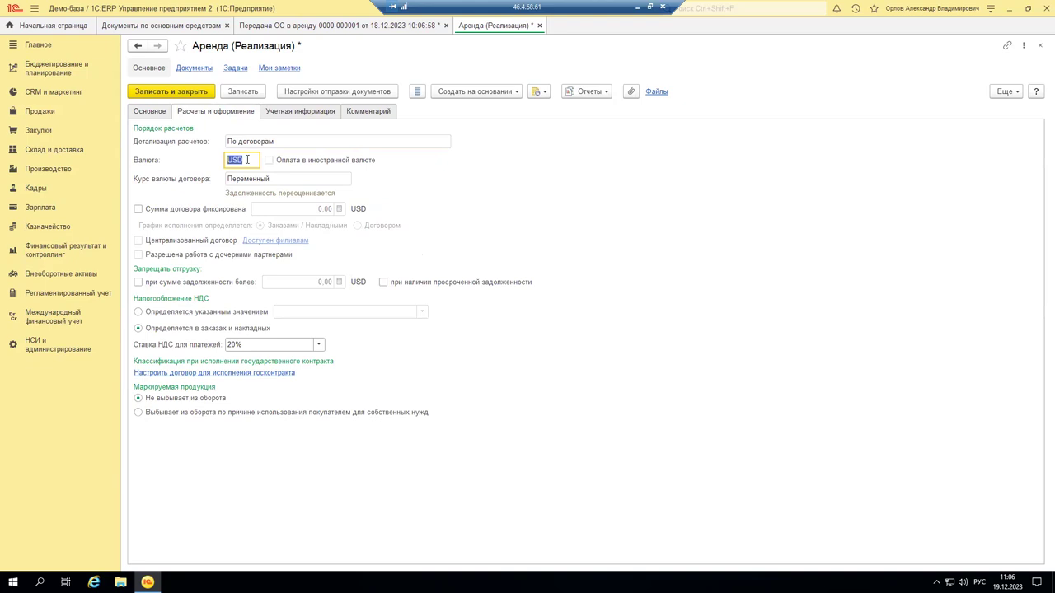
{"action": "left_click", "coordinate": [288, 178]}
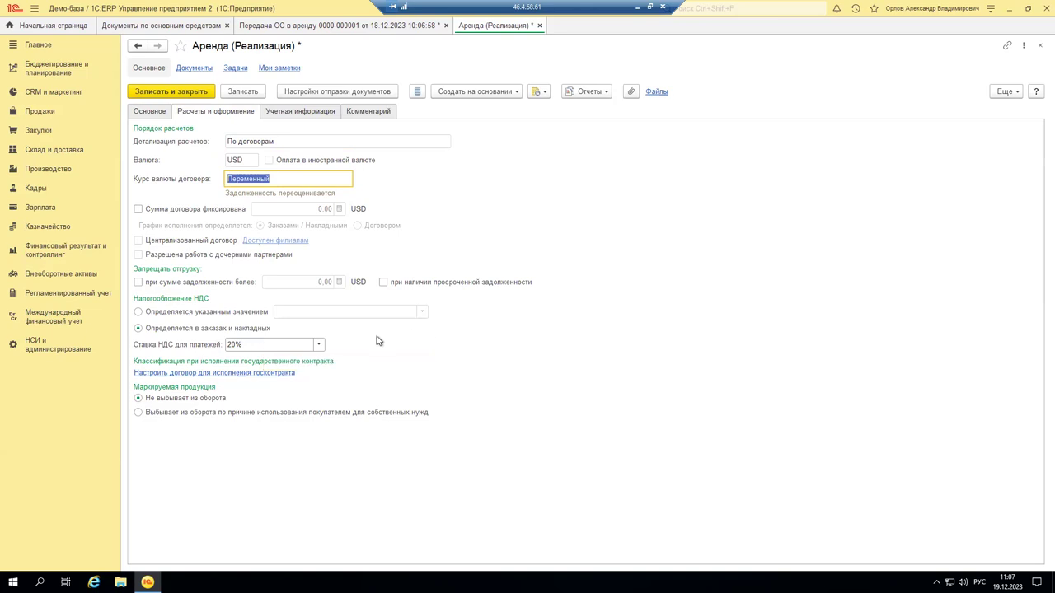
{"action": "left_click", "coordinate": [298, 112]}
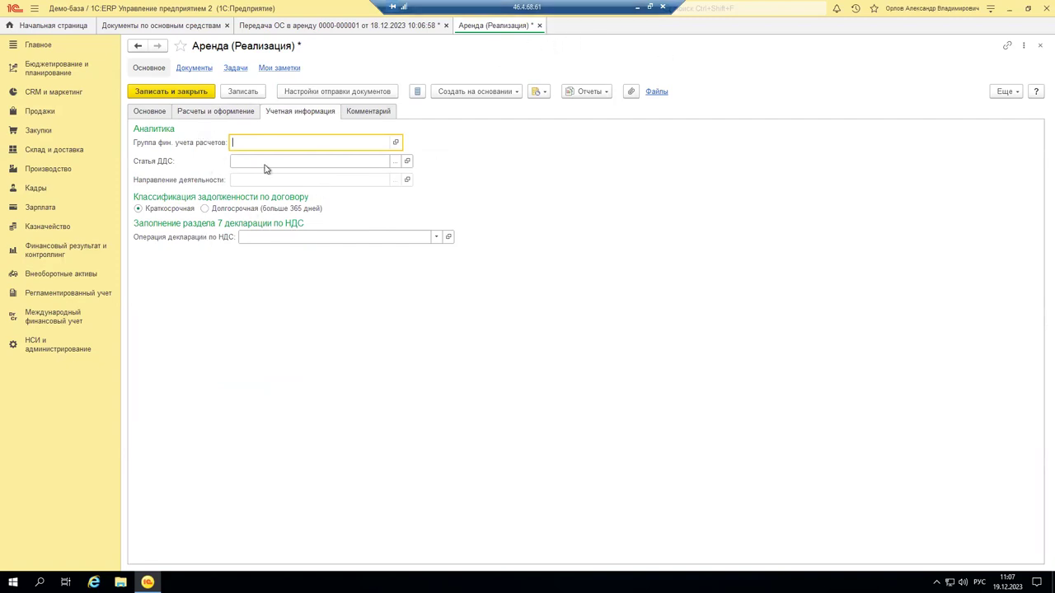
{"action": "left_click", "coordinate": [540, 26]}
{"action": "left_click", "coordinate": [564, 313]}
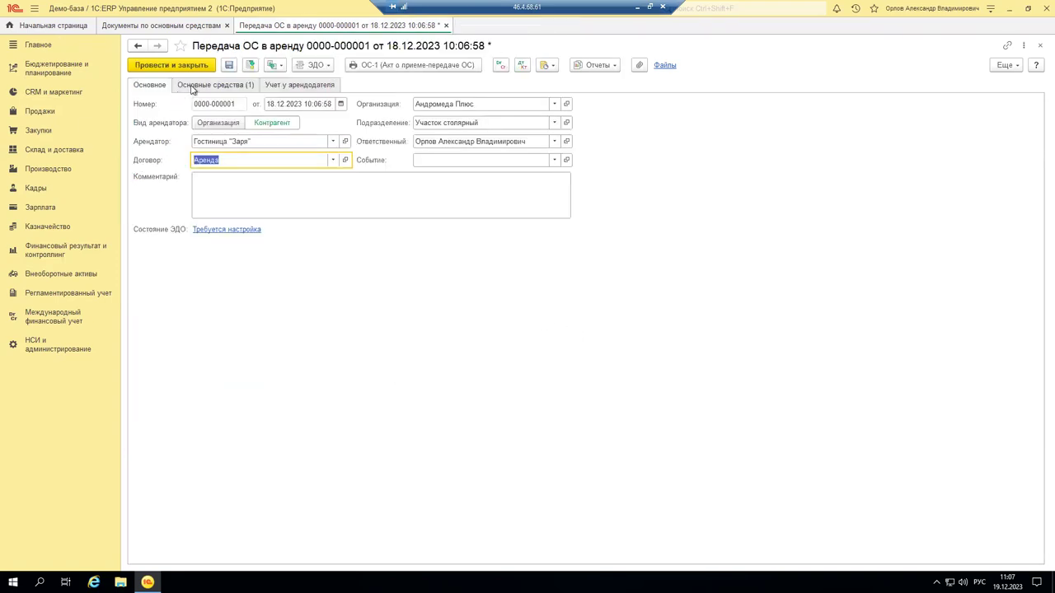
Step: View the fixed assets listed in the lease transfer document and the list of assets available for selection
{"action": "left_click", "coordinate": [192, 88]}
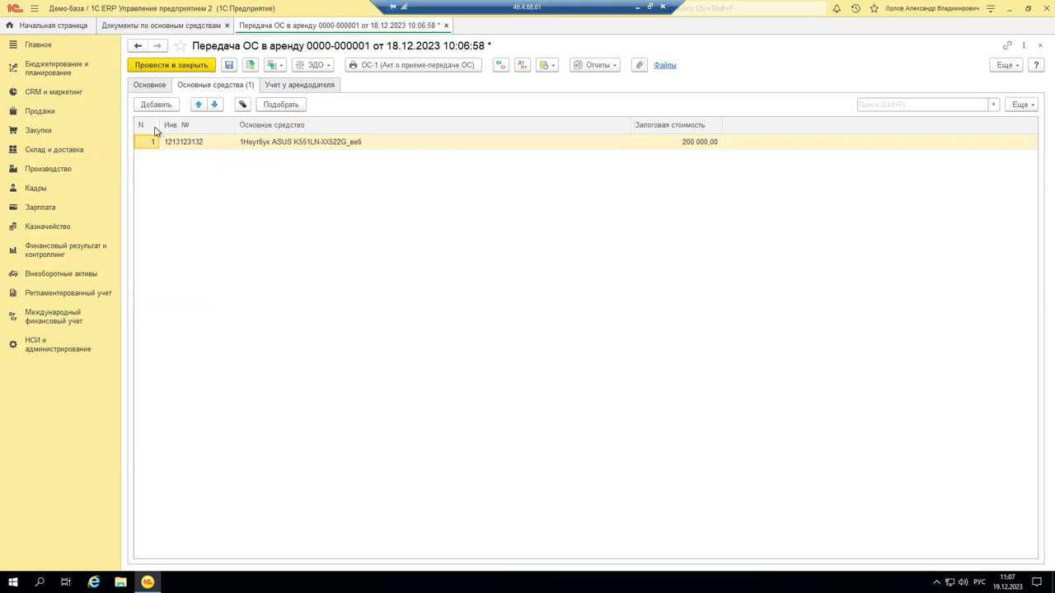
{"action": "left_click", "coordinate": [276, 107]}
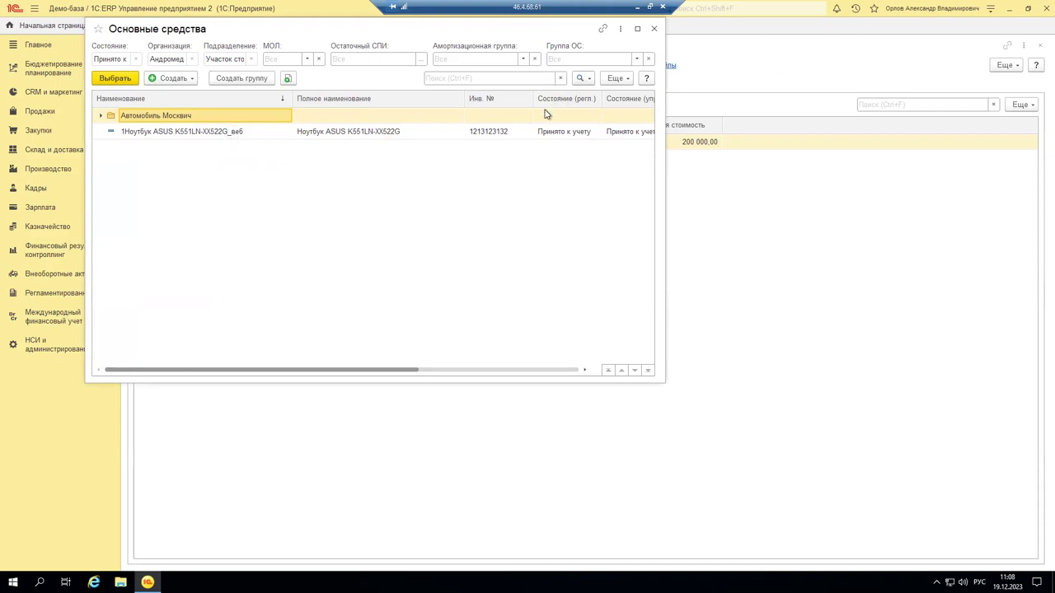
{"action": "left_click", "coordinate": [653, 31]}
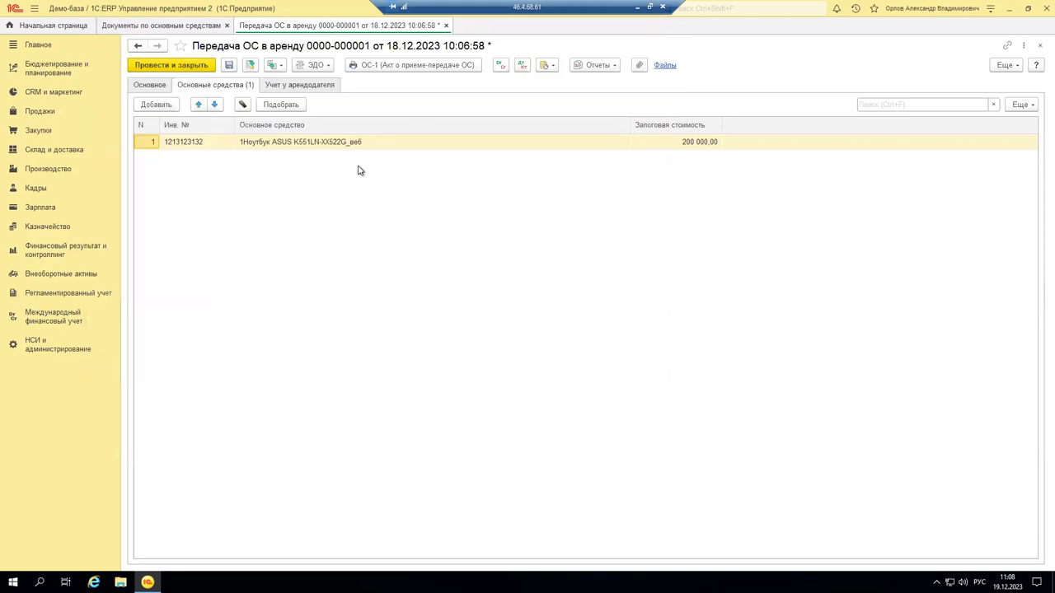
Step: Examine the pledge value of the ASUS laptop and view the lessor's accounting parameters for the lease period
{"action": "double_click", "coordinate": [691, 146]}
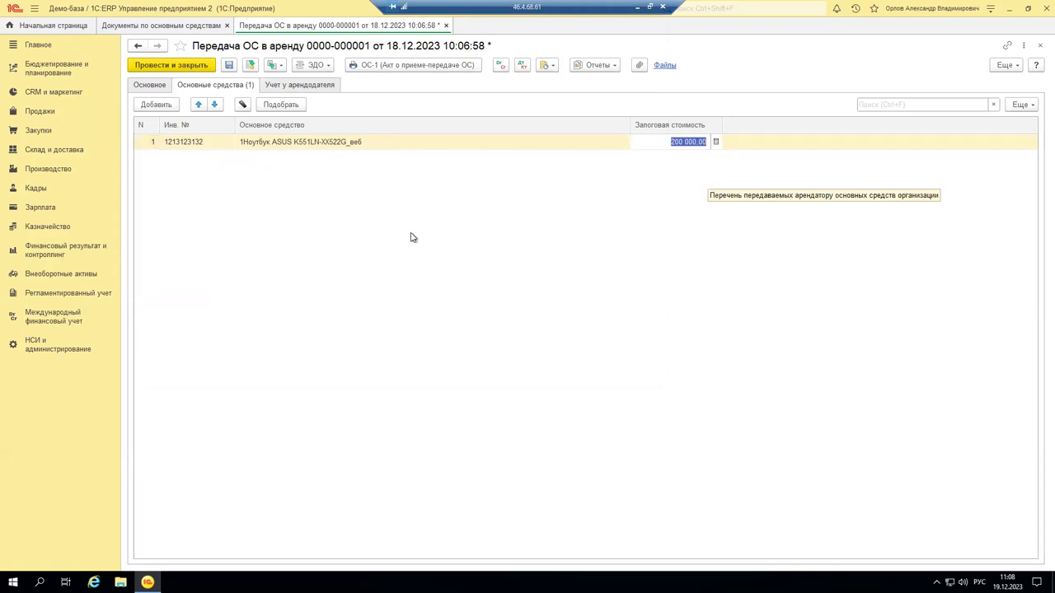
{"action": "left_click", "coordinate": [629, 181]}
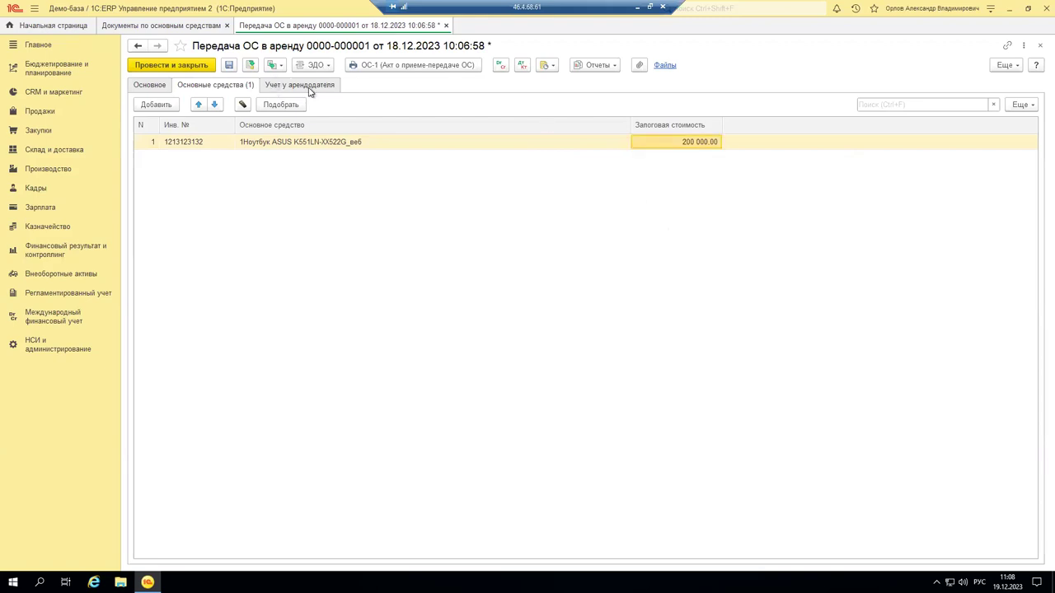
{"action": "left_click", "coordinate": [310, 87]}
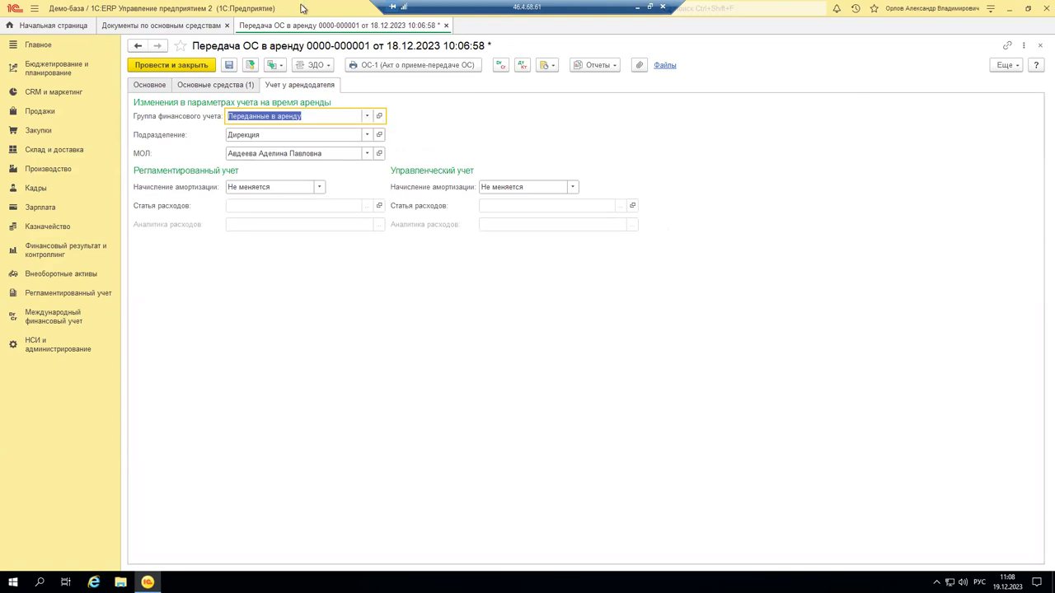
Step: Examine the "Переданные в аренду" financial accounting group and its cost account 03.02, and close both cards
{"action": "left_click", "coordinate": [379, 117]}
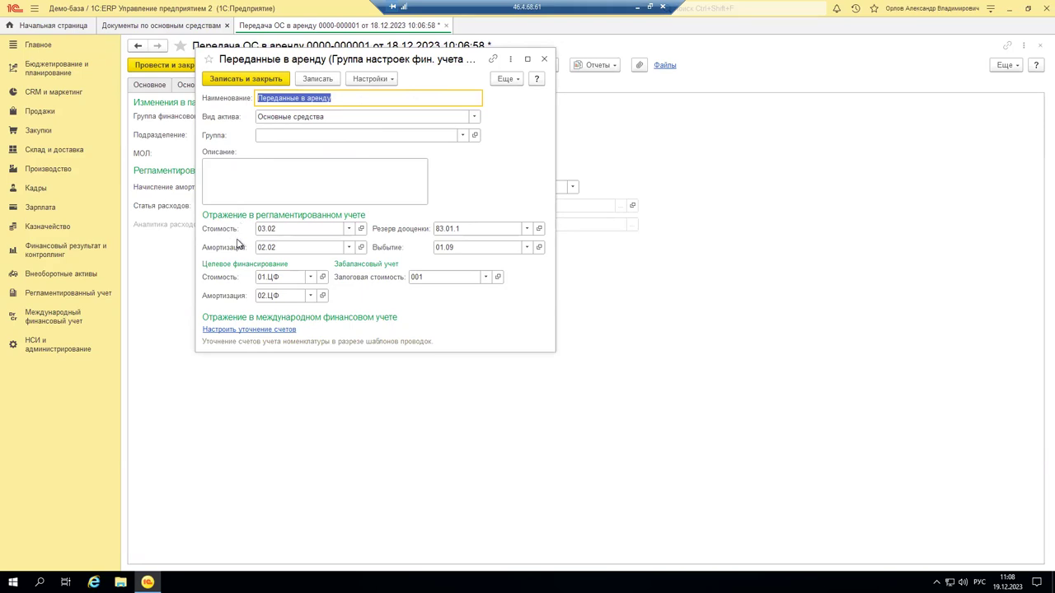
{"action": "left_click", "coordinate": [362, 228]}
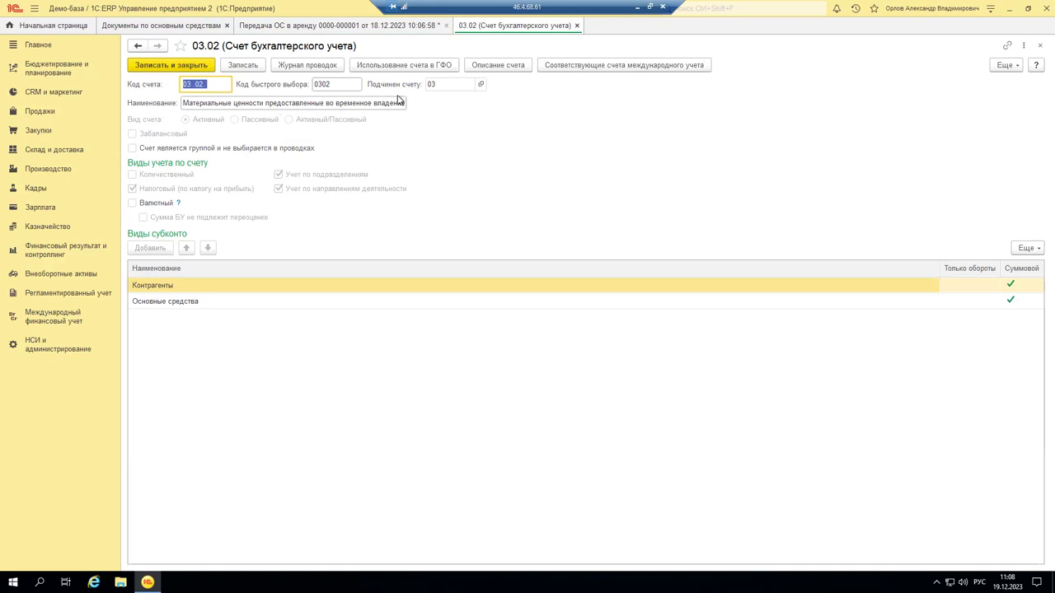
{"action": "left_click", "coordinate": [577, 26]}
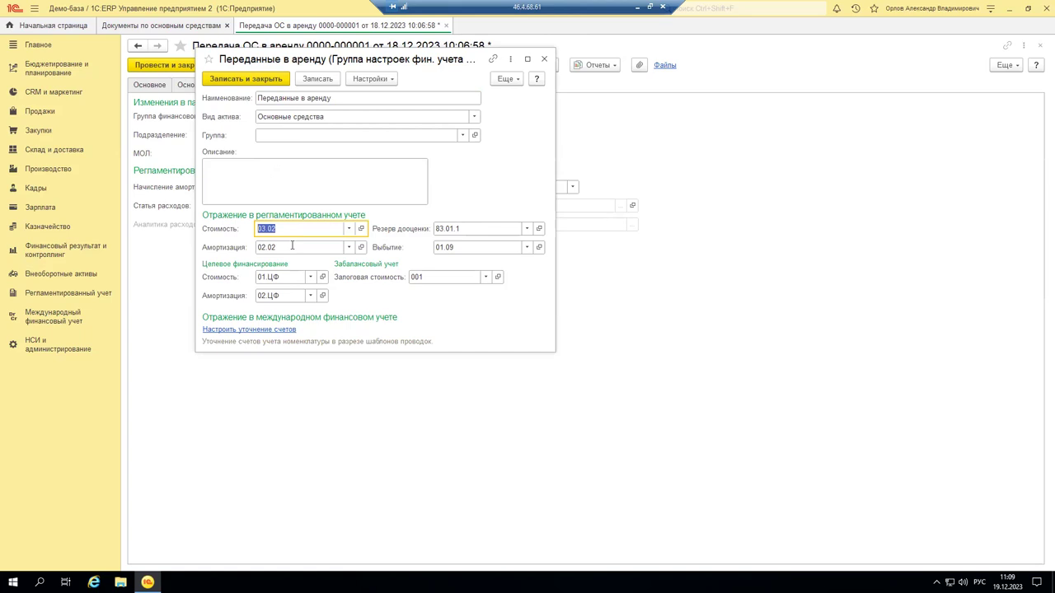
{"action": "left_click", "coordinate": [544, 59]}
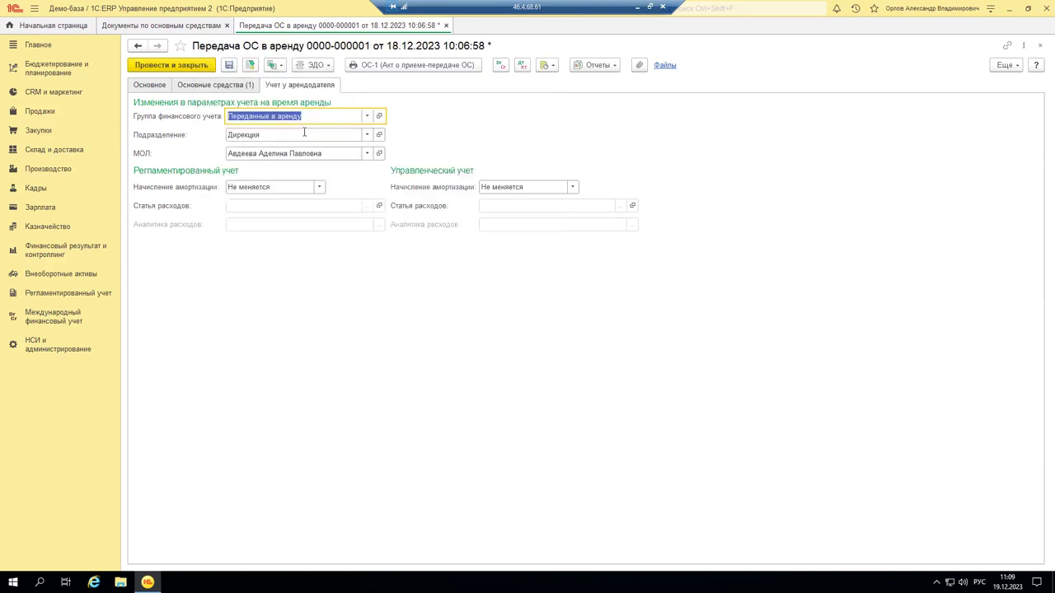
Step: Review the lessor's department, responsible person and the depreciation options for regulated and management accounting in the lease transfer document
{"action": "left_click", "coordinate": [266, 133]}
{"action": "left_click", "coordinate": [179, 157]}
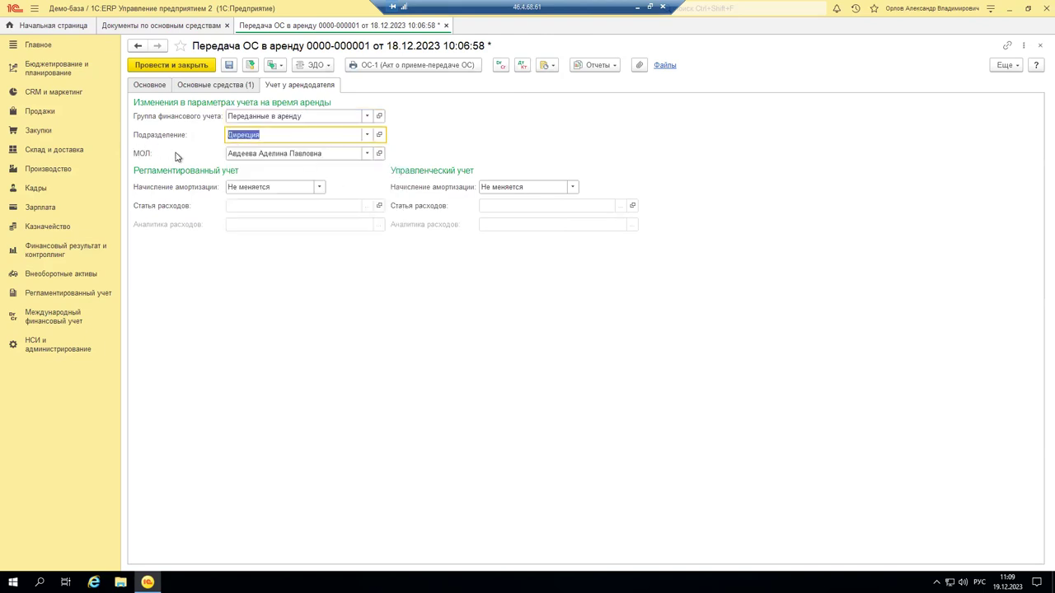
{"action": "left_click", "coordinate": [320, 187]}
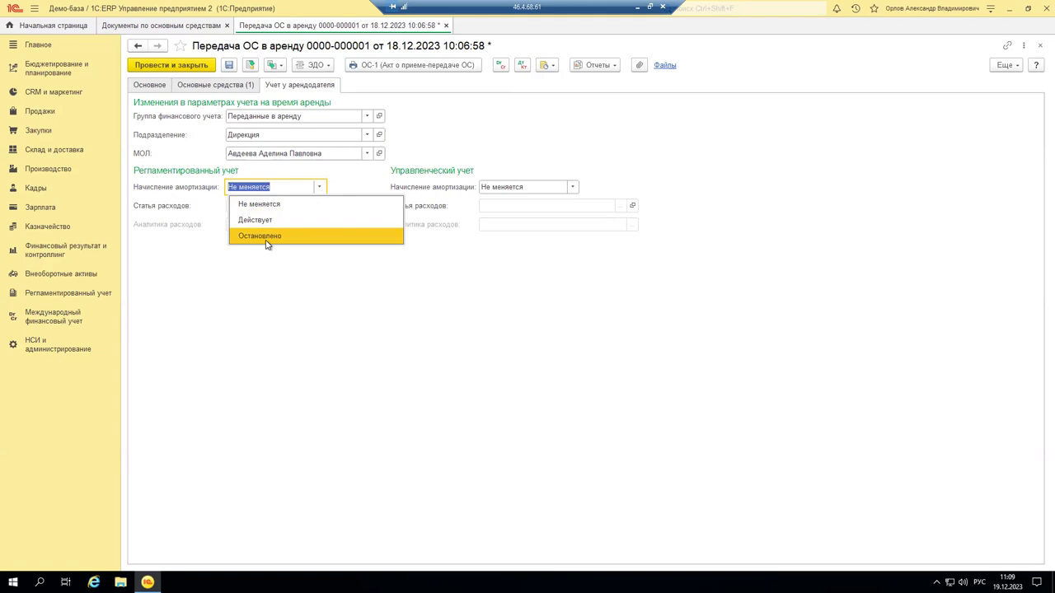
{"action": "left_click", "coordinate": [417, 287]}
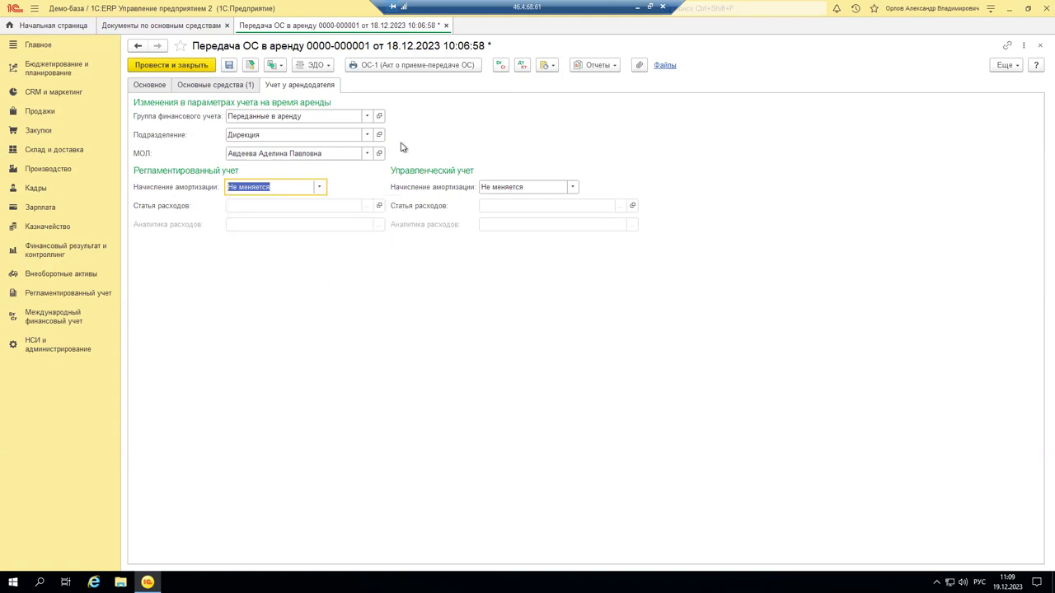
{"action": "left_click", "coordinate": [572, 188]}
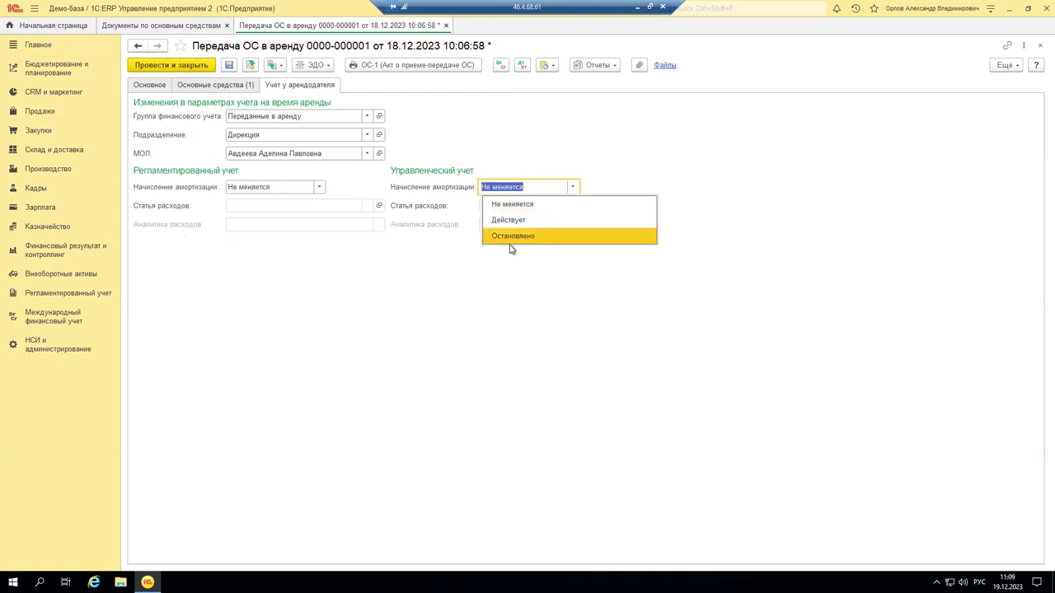
{"action": "left_click", "coordinate": [438, 274]}
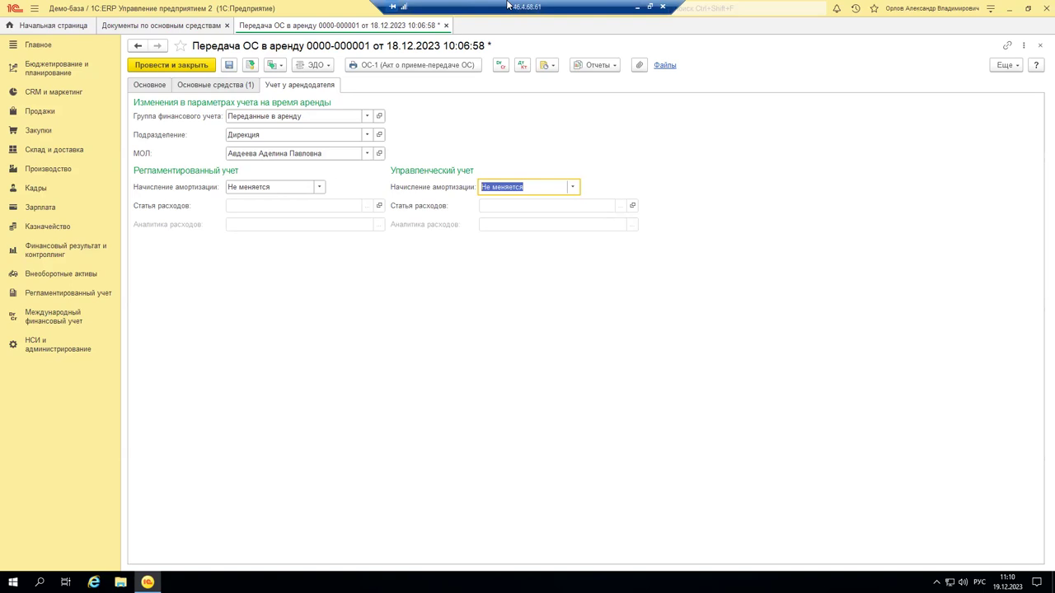
Step: Post the lease transfer document and reflect it in regulated accounting
{"action": "left_click", "coordinate": [251, 65]}
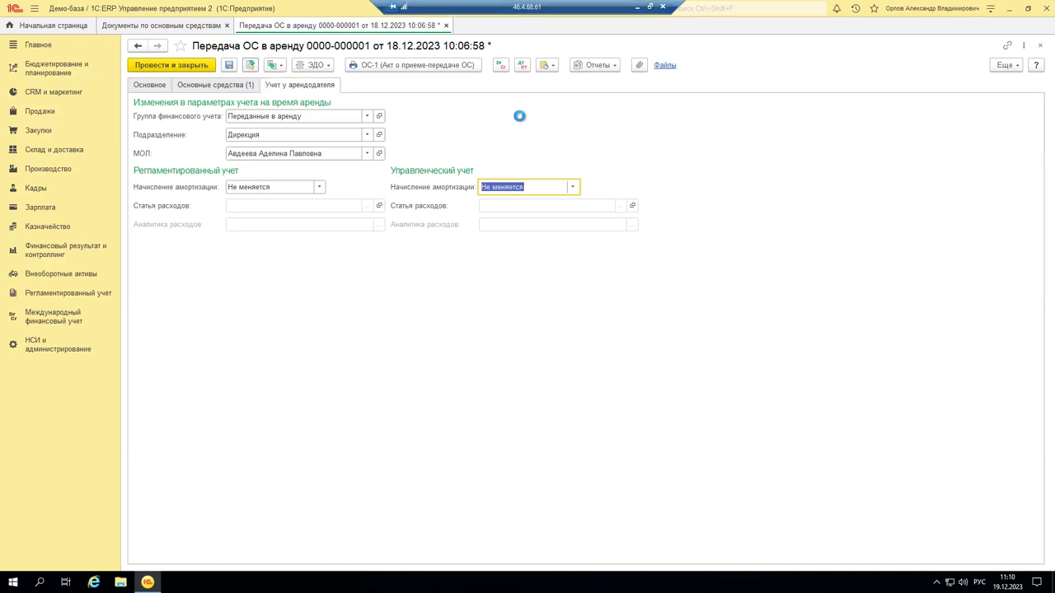
{"action": "left_click", "coordinate": [523, 67]}
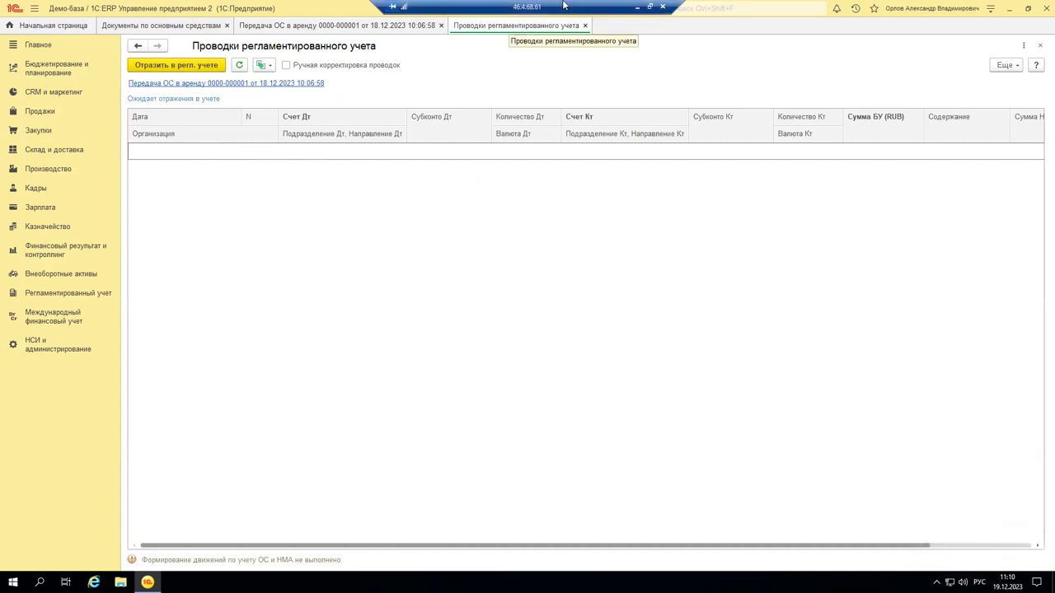
{"action": "left_click", "coordinate": [211, 66]}
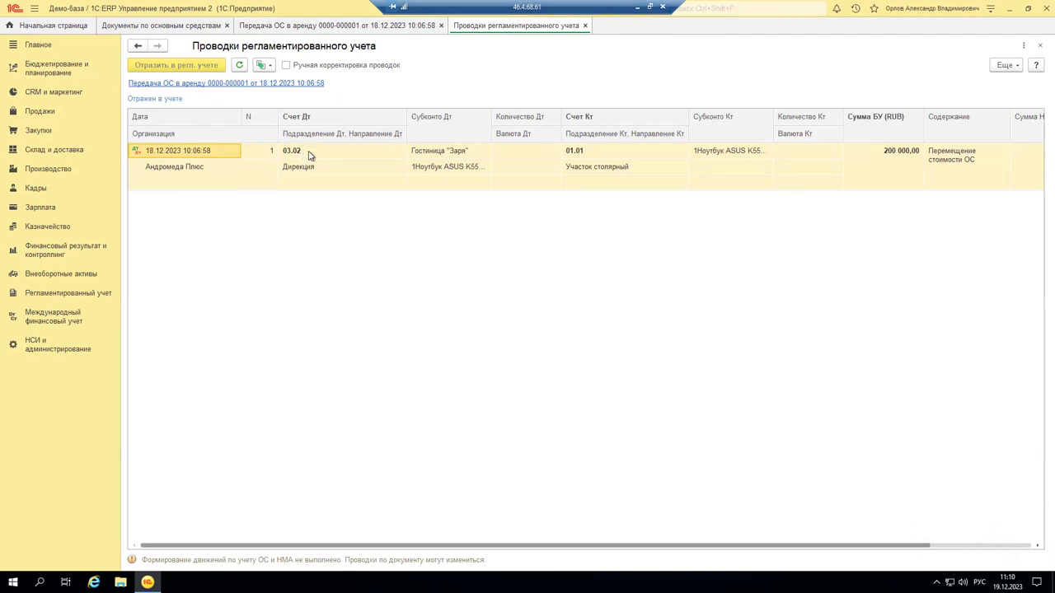
Step: Examine the debit account and lessee analytics in the lease transfer's regulated accounting entry, and close the entries
{"action": "left_click", "coordinate": [309, 155]}
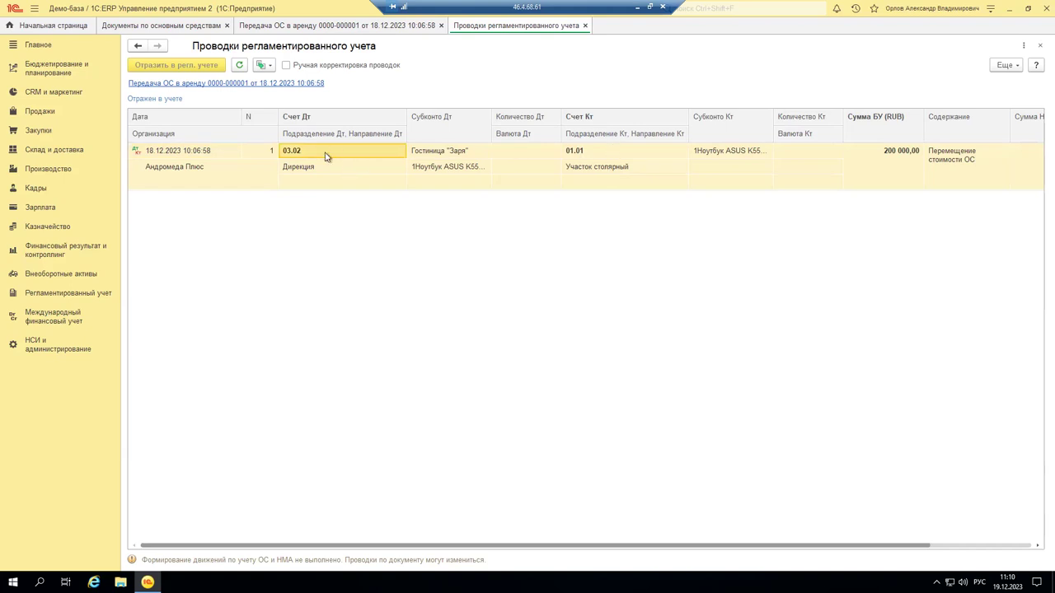
{"action": "left_click", "coordinate": [460, 153]}
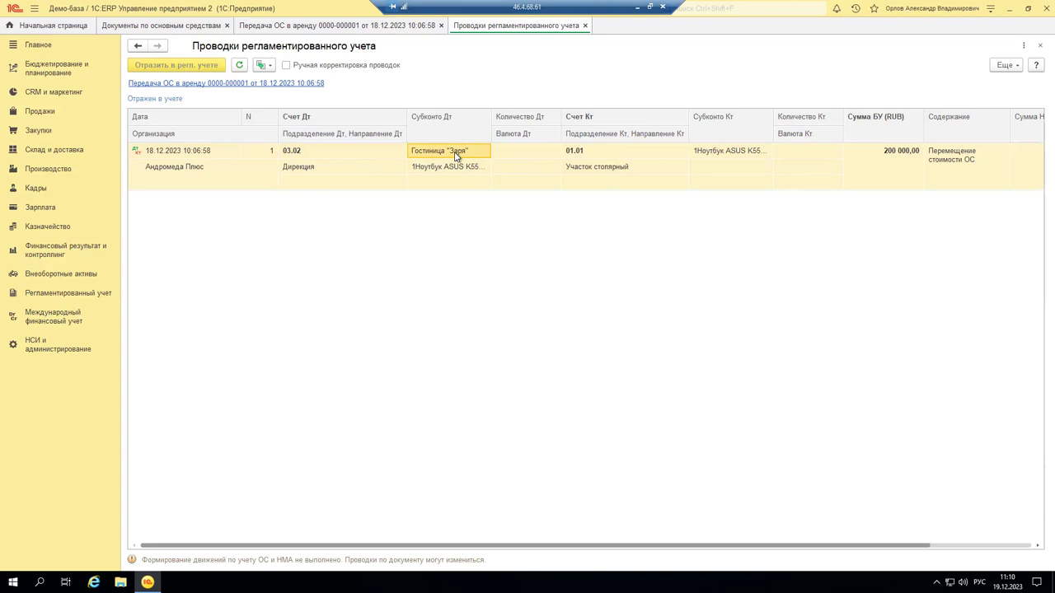
{"action": "left_click", "coordinate": [586, 26]}
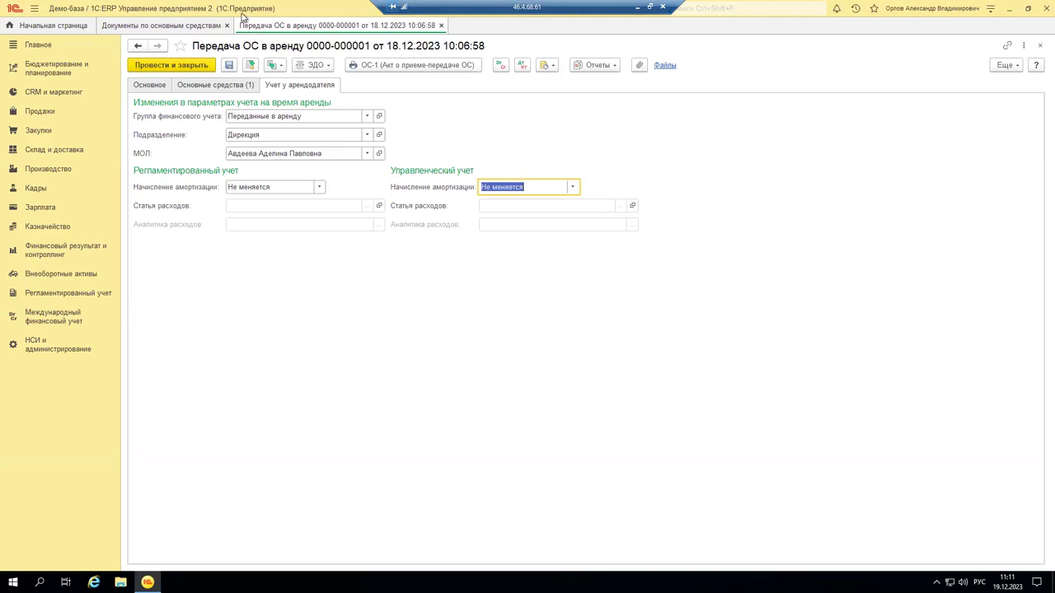
Step: Find "Возврат ОС из аренды" among the fixed asset document types available for creation, and close the selection without creating one
{"action": "left_click", "coordinate": [204, 26]}
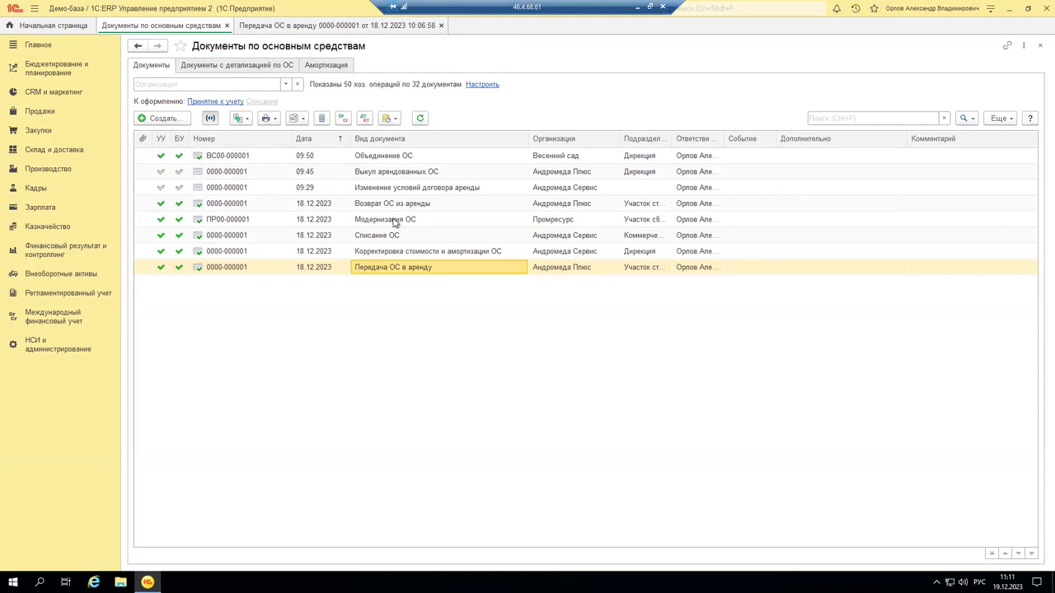
{"action": "left_click", "coordinate": [157, 120]}
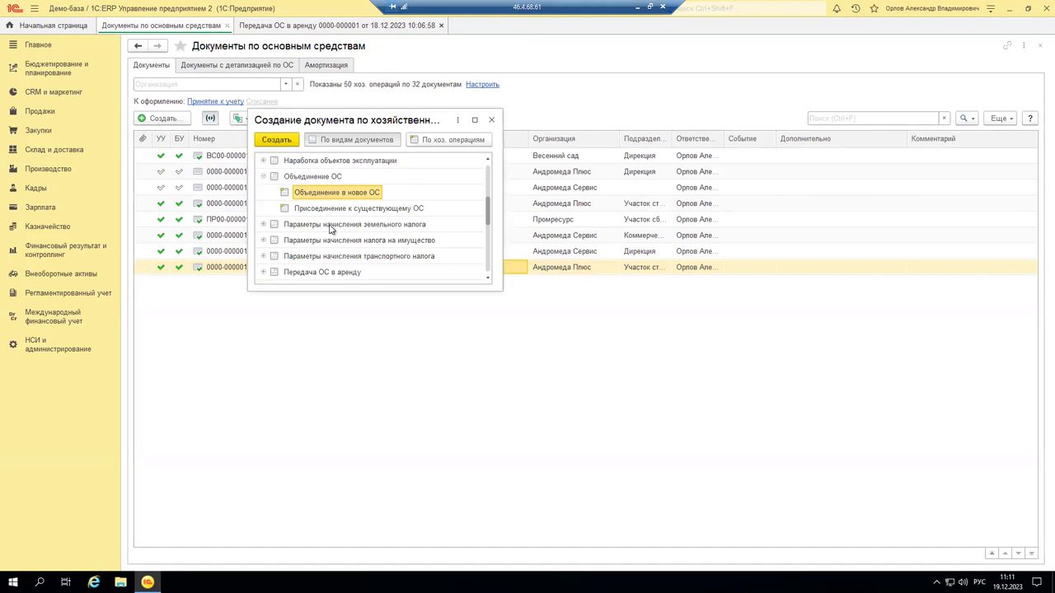
{"action": "scroll", "coordinate": [330, 230], "scroll_direction": "up", "scroll_amount": 3}
{"action": "scroll", "coordinate": [331, 230], "scroll_direction": "up", "scroll_amount": 3}
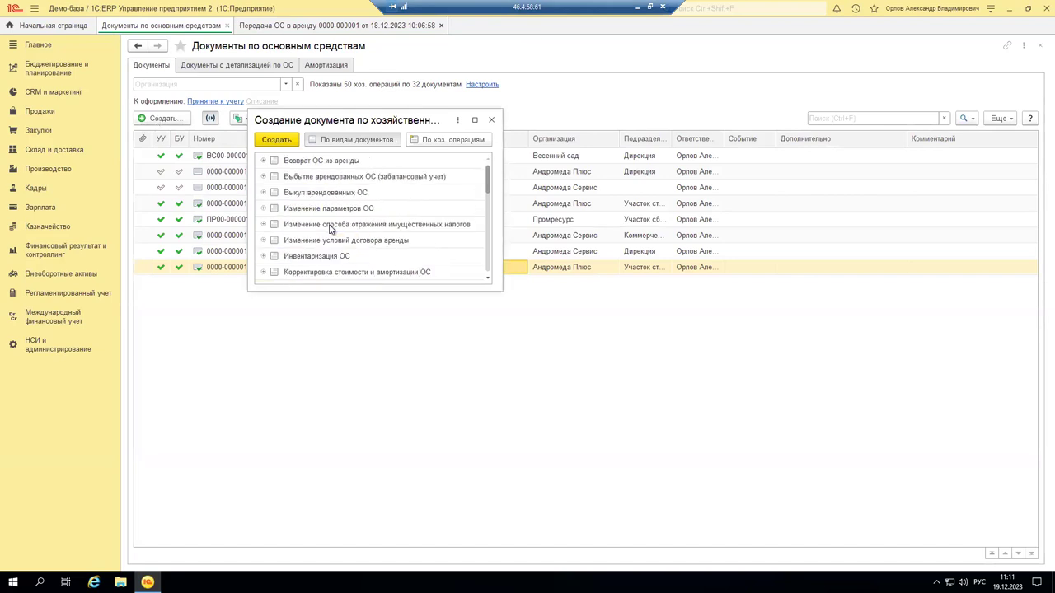
{"action": "left_click", "coordinate": [326, 161]}
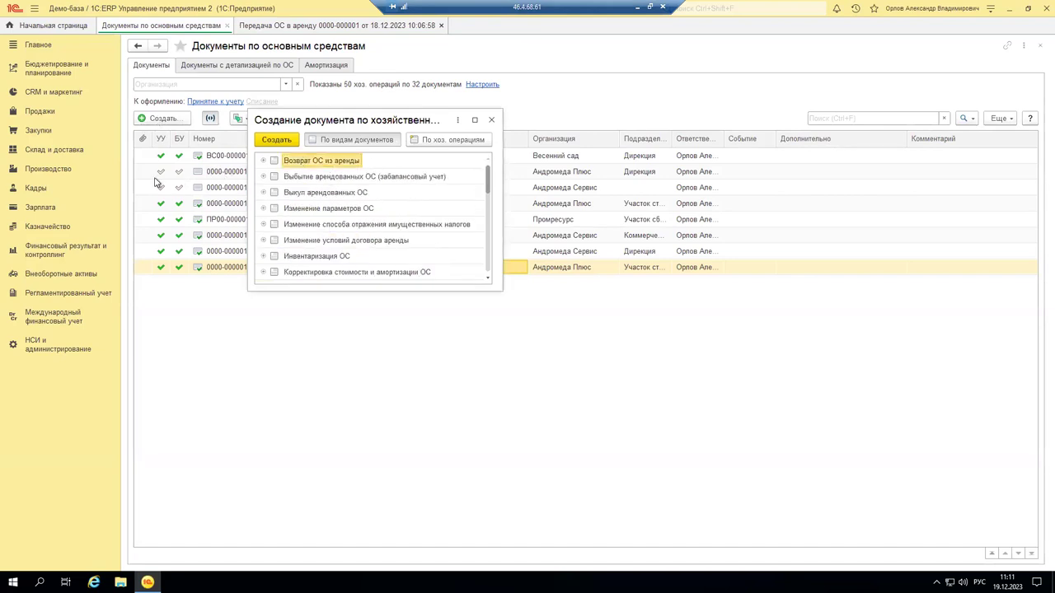
{"action": "left_click", "coordinate": [492, 120]}
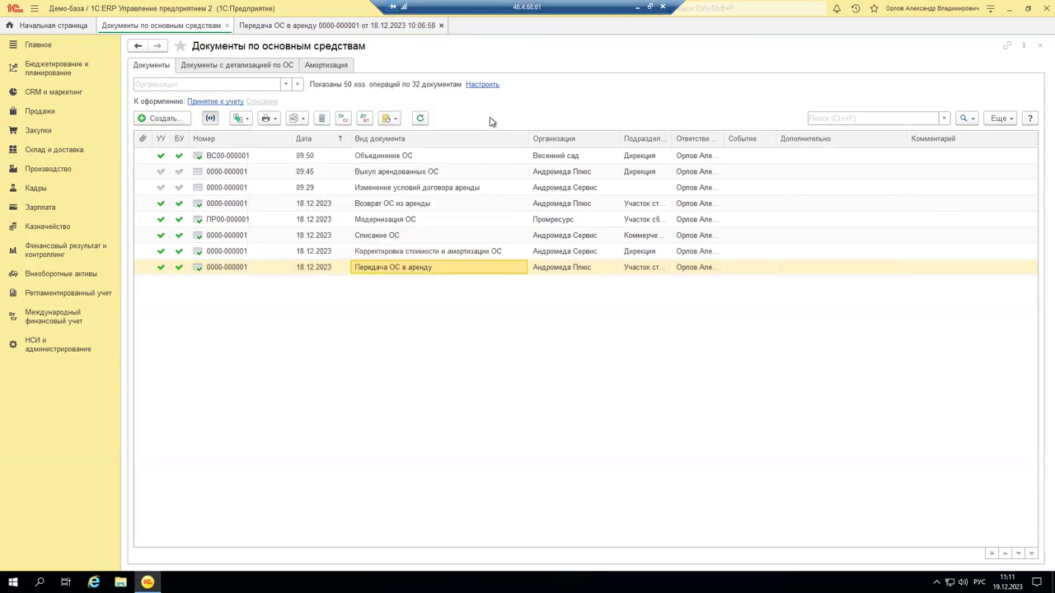
Step: View the option to create "Возврат ОС из аренды" on the basis of the lease transfer document
{"action": "left_click", "coordinate": [255, 25]}
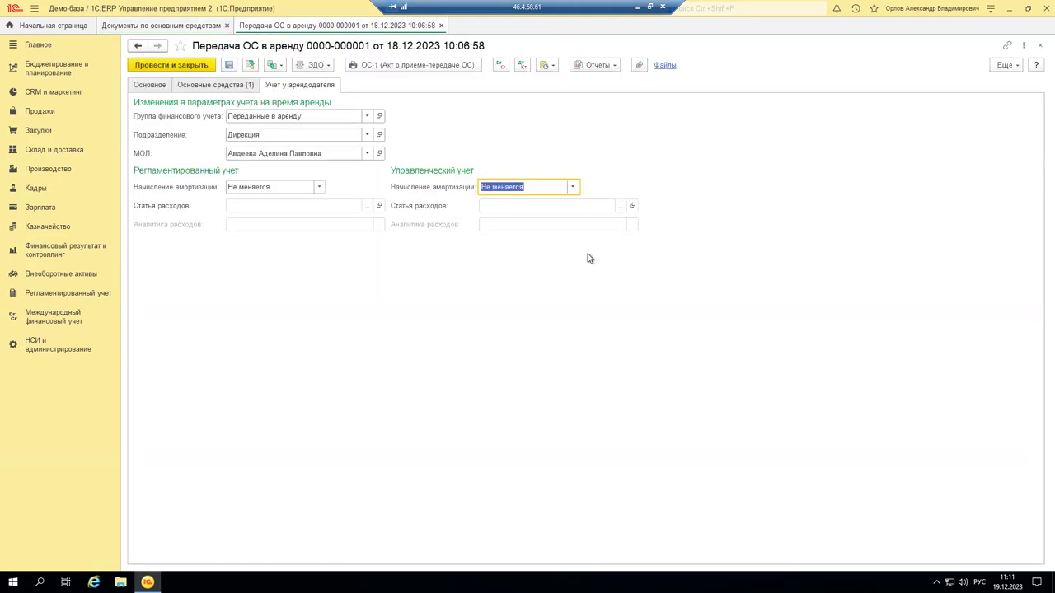
{"action": "left_click", "coordinate": [1006, 66]}
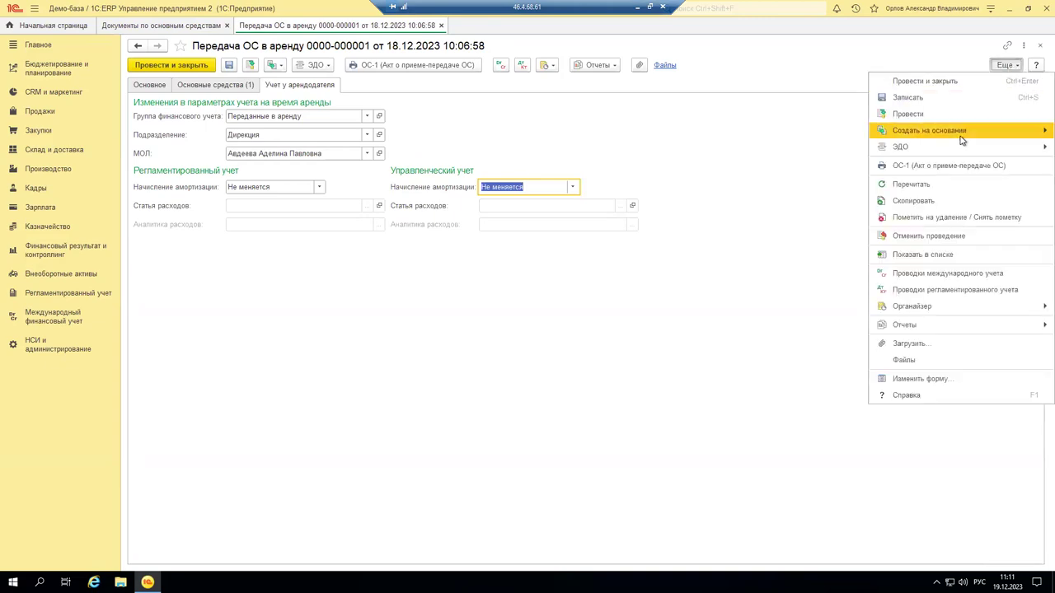
{"action": "mouse_move", "coordinate": [961, 139]}
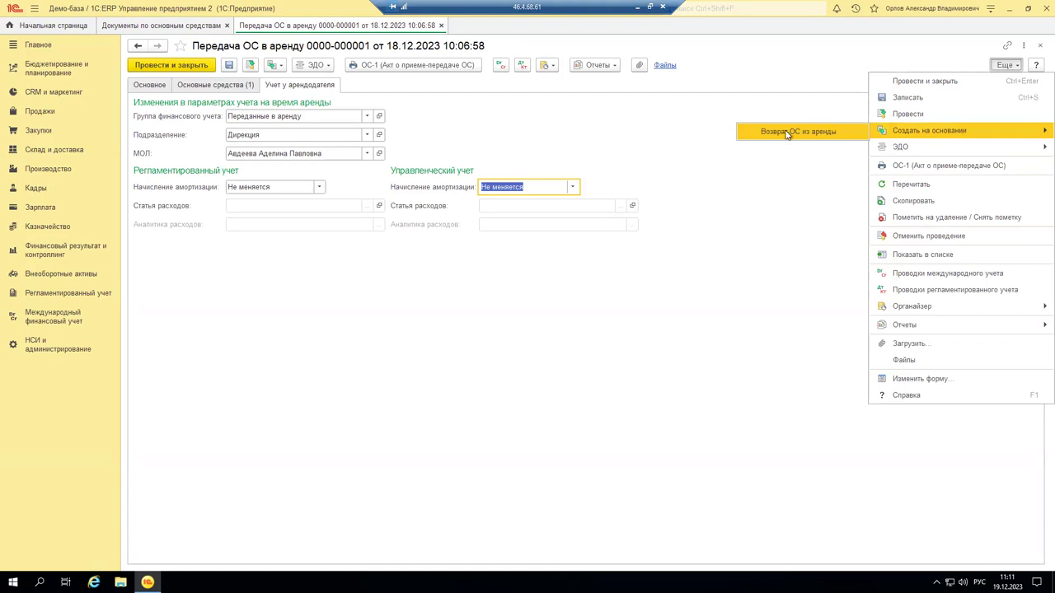
Step: Open the existing "Возврат ОС из аренды" document dated 18.12.2023 and view its basis document and listed fixed assets
{"action": "left_click", "coordinate": [191, 26]}
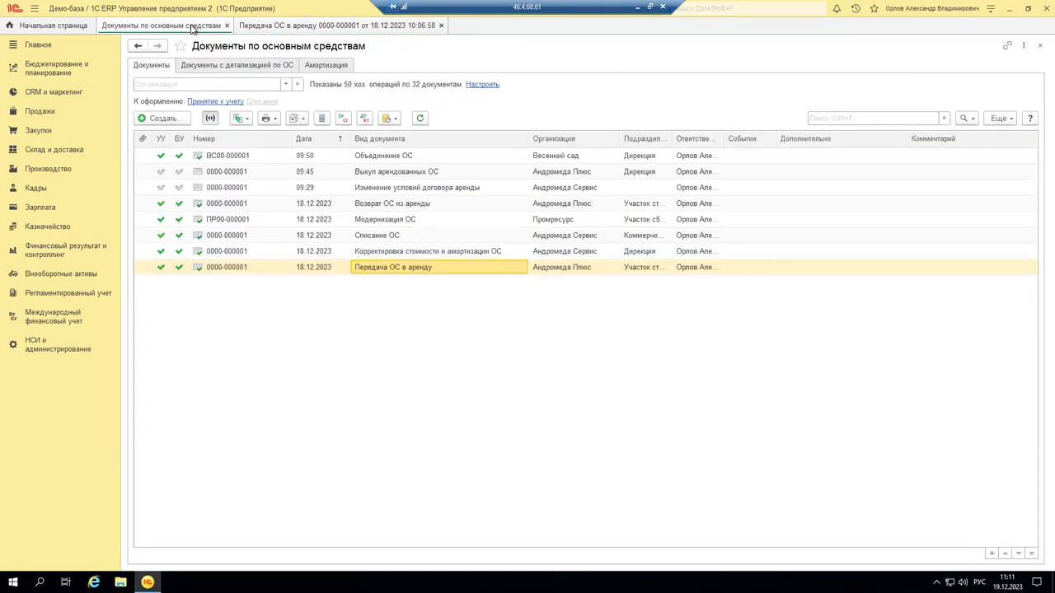
{"action": "double_click", "coordinate": [415, 208]}
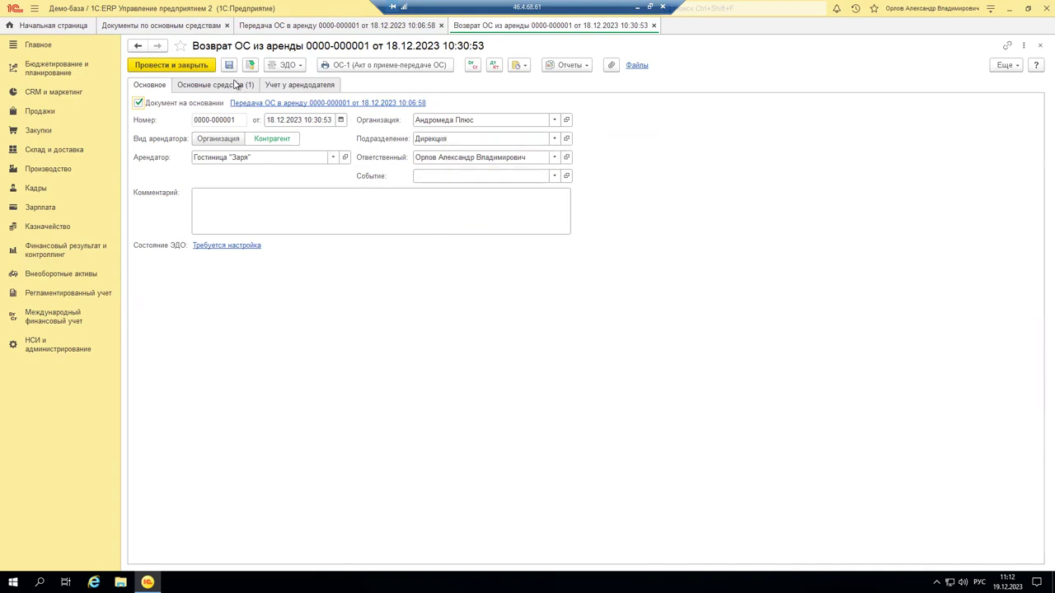
{"action": "left_click", "coordinate": [234, 88]}
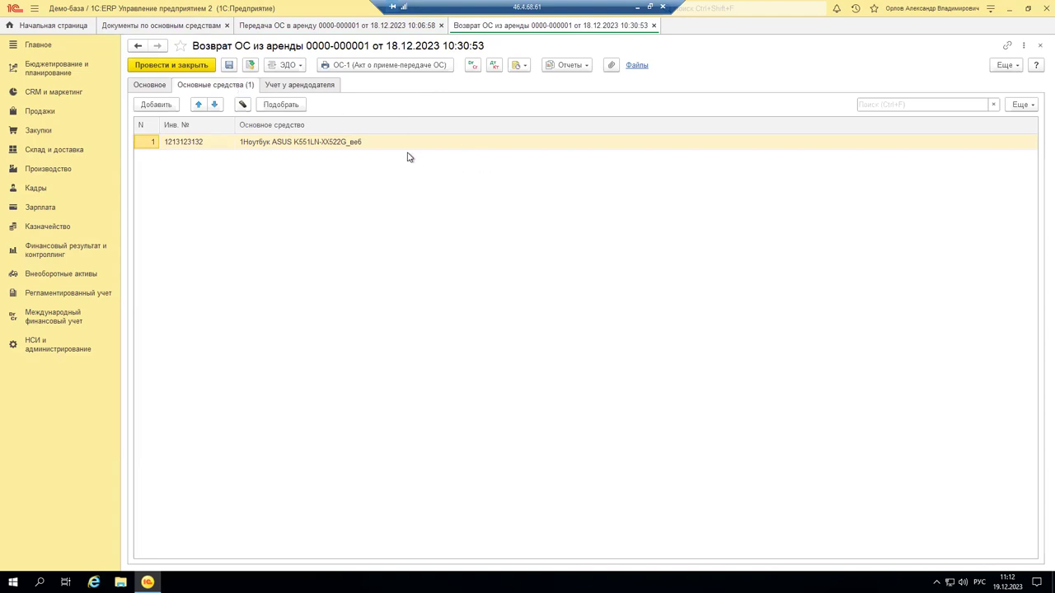
Step: Examine the lessor's accounting parameters after the return from lease, including the depreciation options for regulated accounting
{"action": "left_click", "coordinate": [325, 86]}
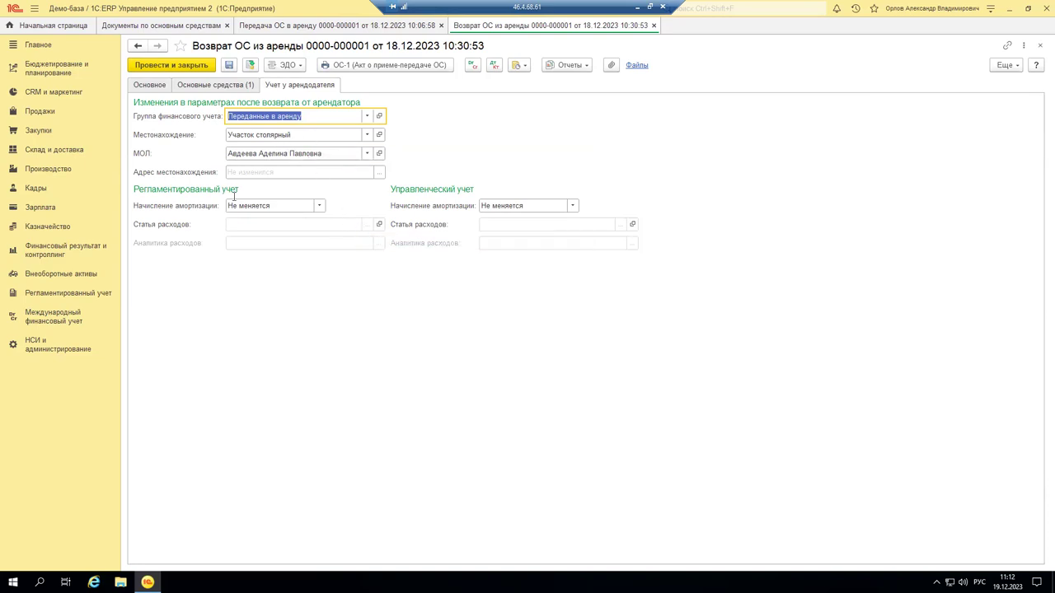
{"action": "left_click", "coordinate": [319, 207]}
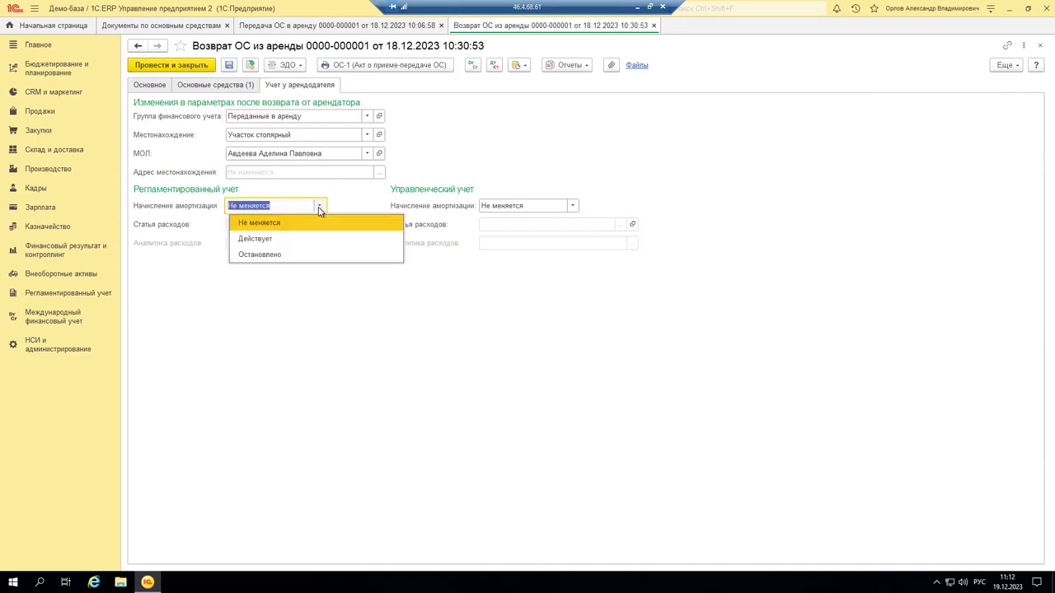
{"action": "left_click", "coordinate": [221, 258]}
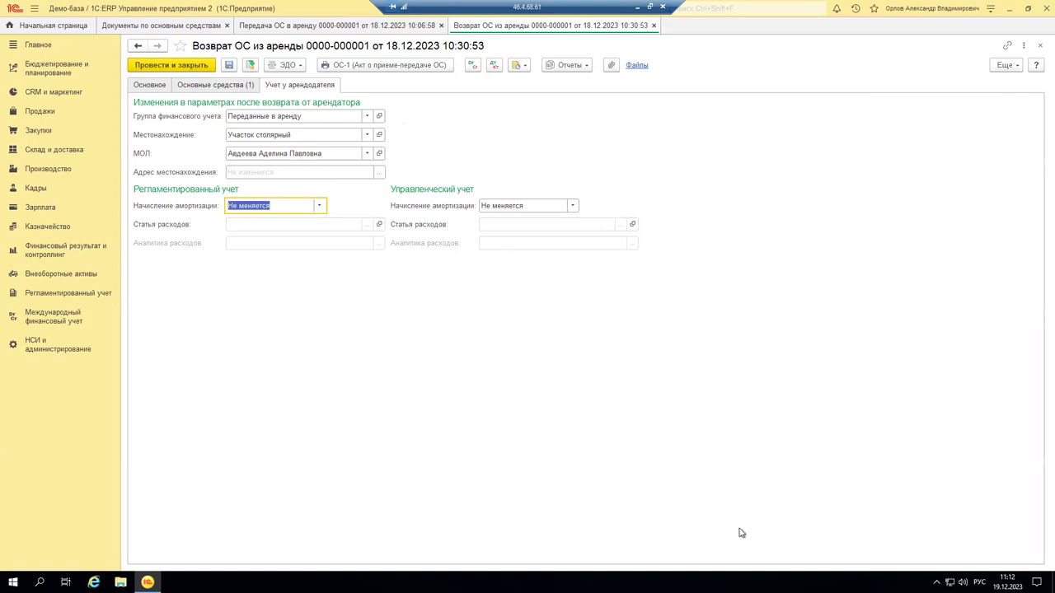
Step: Post the lease return document and generate its ОС-1 acceptance and transfer act
{"action": "left_click", "coordinate": [251, 65]}
{"action": "left_click", "coordinate": [382, 68]}
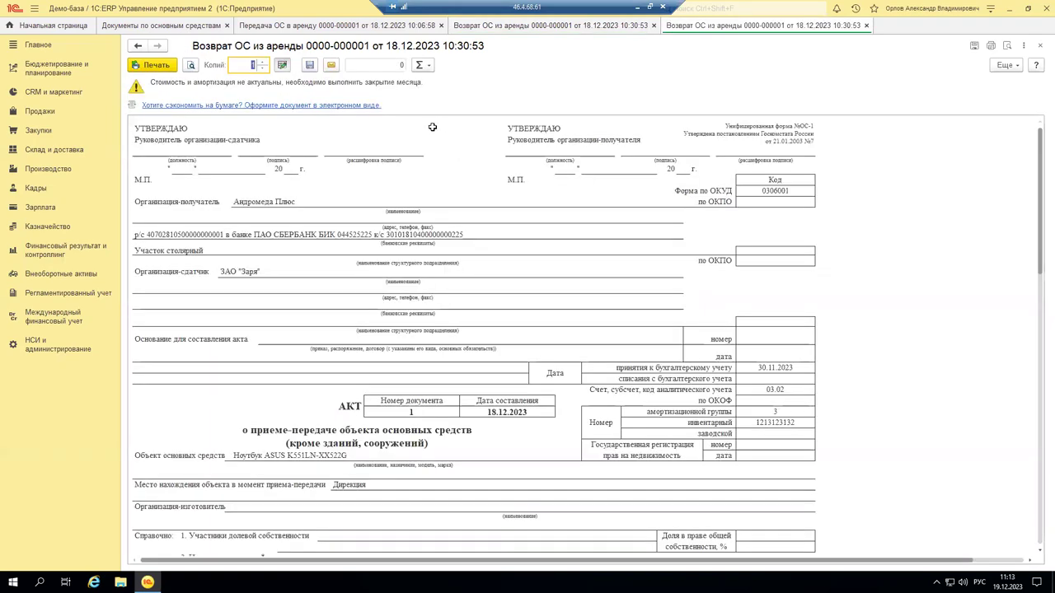
Step: Examine the ОС-1 act's receiving and transferring organizations, asset details, useful life and cost tables
{"action": "left_click", "coordinate": [303, 312]}
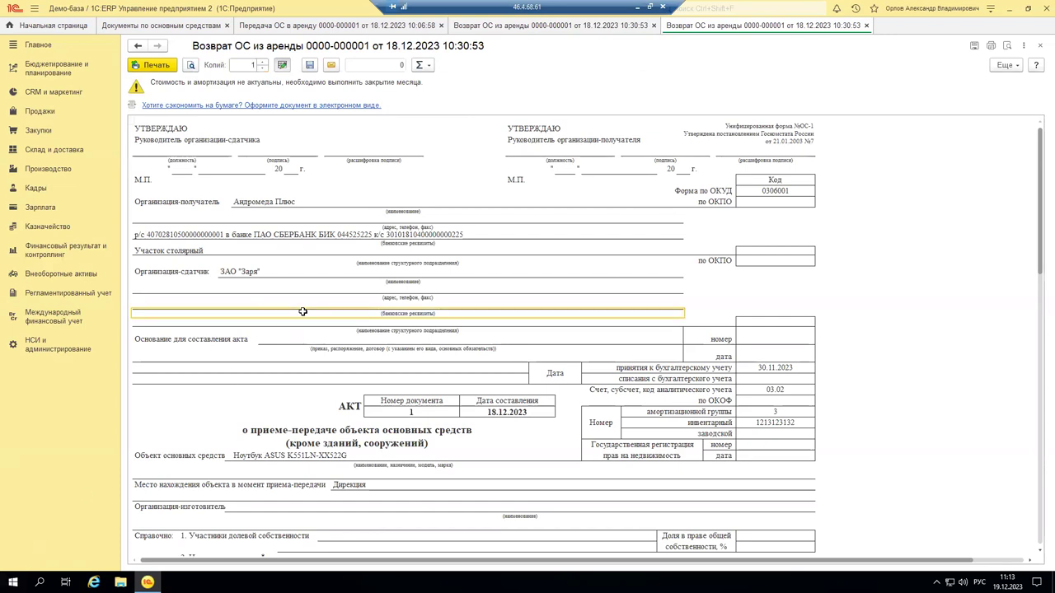
{"action": "left_click", "coordinate": [257, 199]}
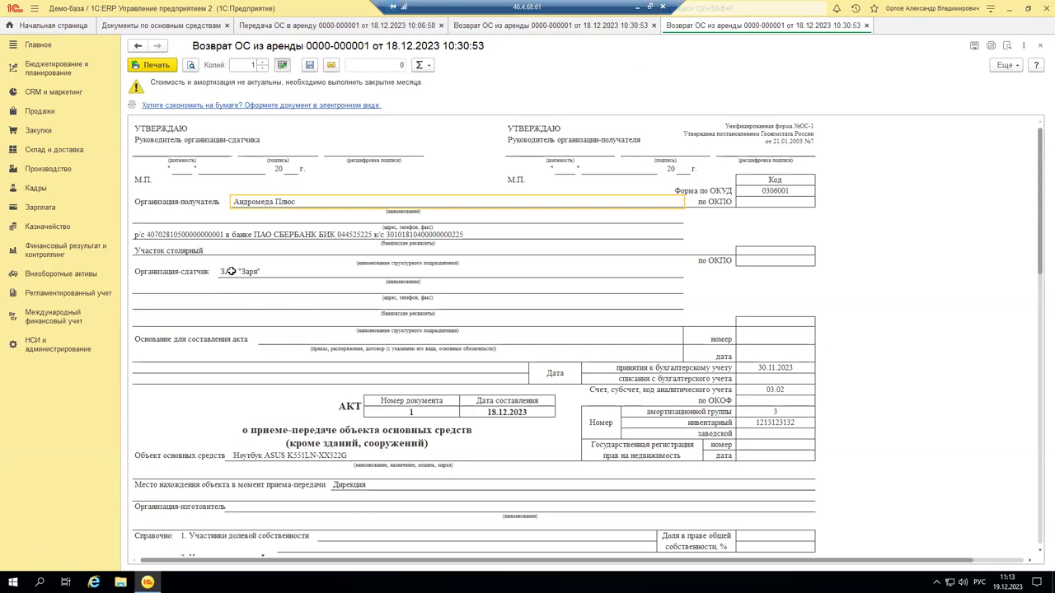
{"action": "left_click", "coordinate": [230, 272]}
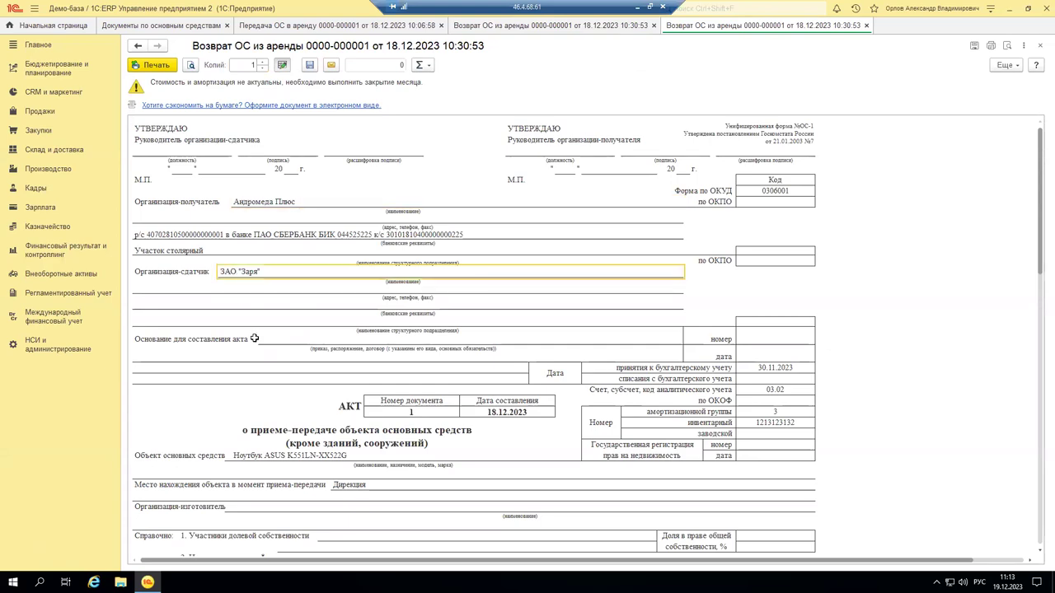
{"action": "scroll", "coordinate": [255, 338], "scroll_direction": "down", "scroll_amount": 5}
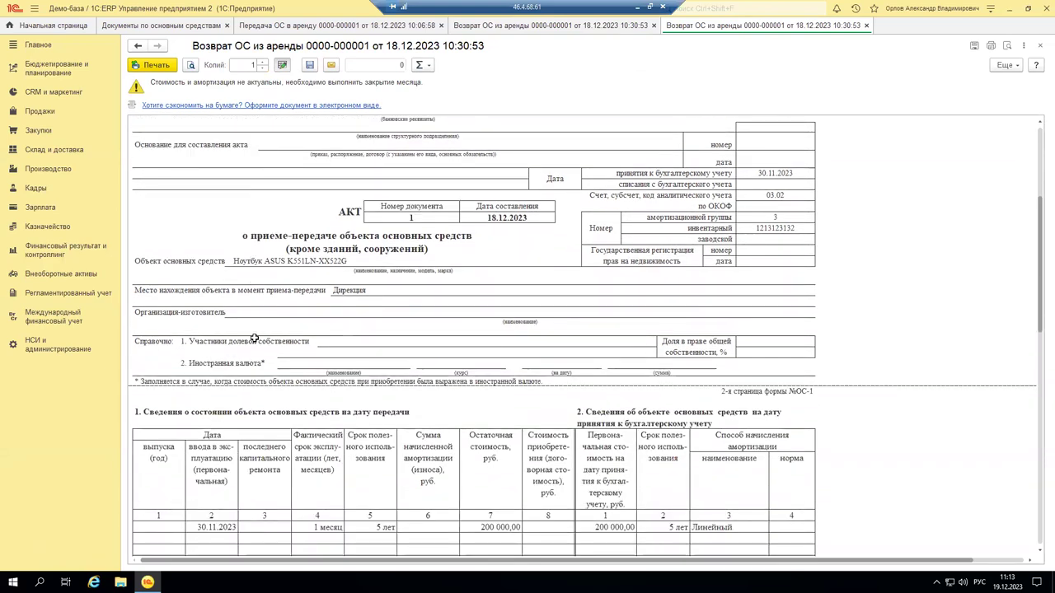
{"action": "scroll", "coordinate": [254, 338], "scroll_direction": "up", "scroll_amount": 3}
{"action": "scroll", "coordinate": [253, 321], "scroll_direction": "down", "scroll_amount": 9}
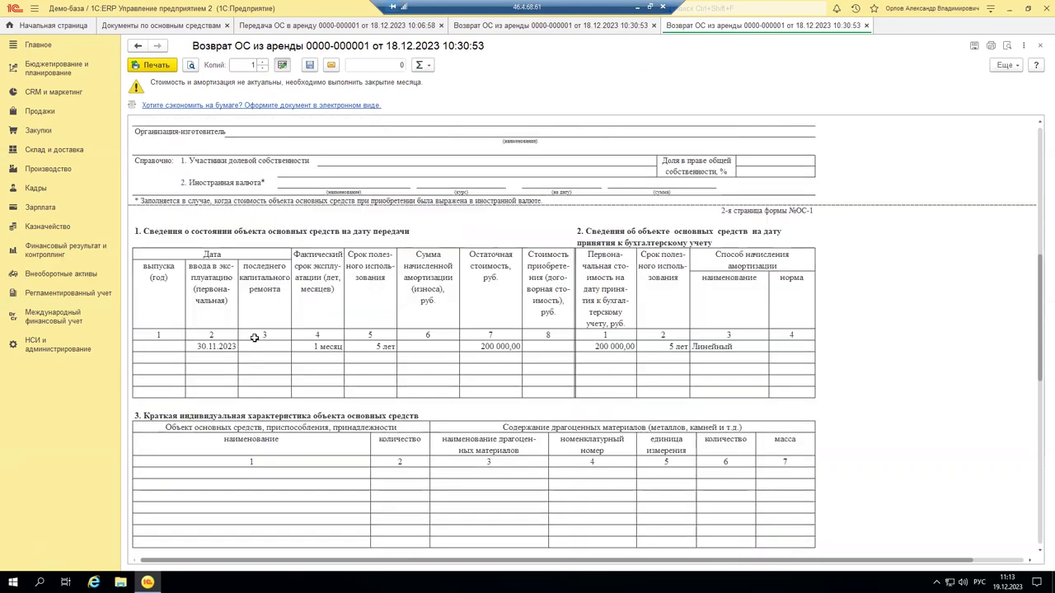
Step: Return to the "Передача ОС в аренду" document and close the lease return document together with its printed act
{"action": "scroll", "coordinate": [545, 343], "scroll_direction": "up", "scroll_amount": 10}
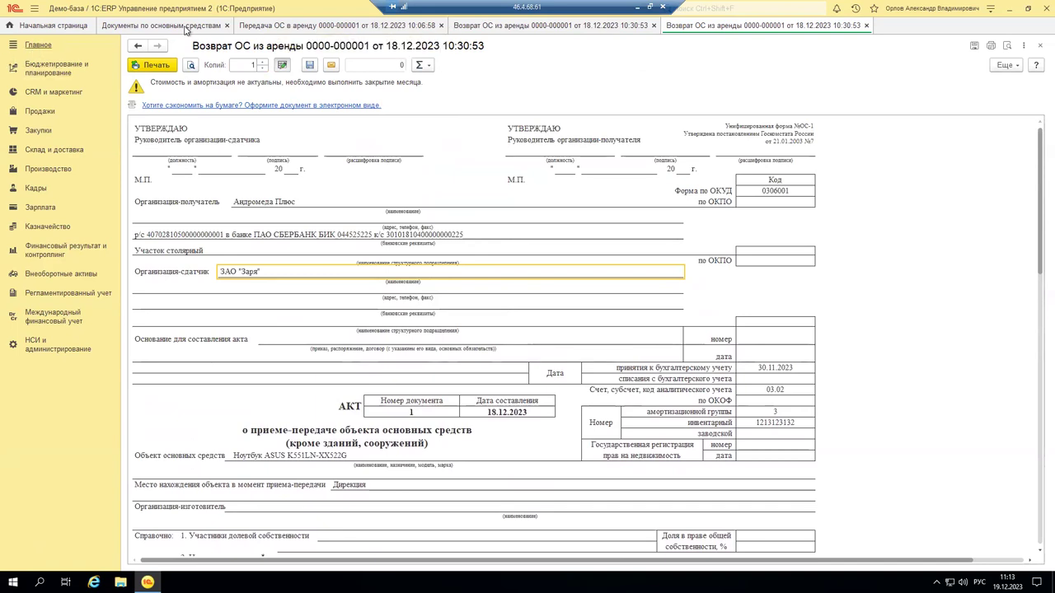
{"action": "left_click", "coordinate": [249, 28]}
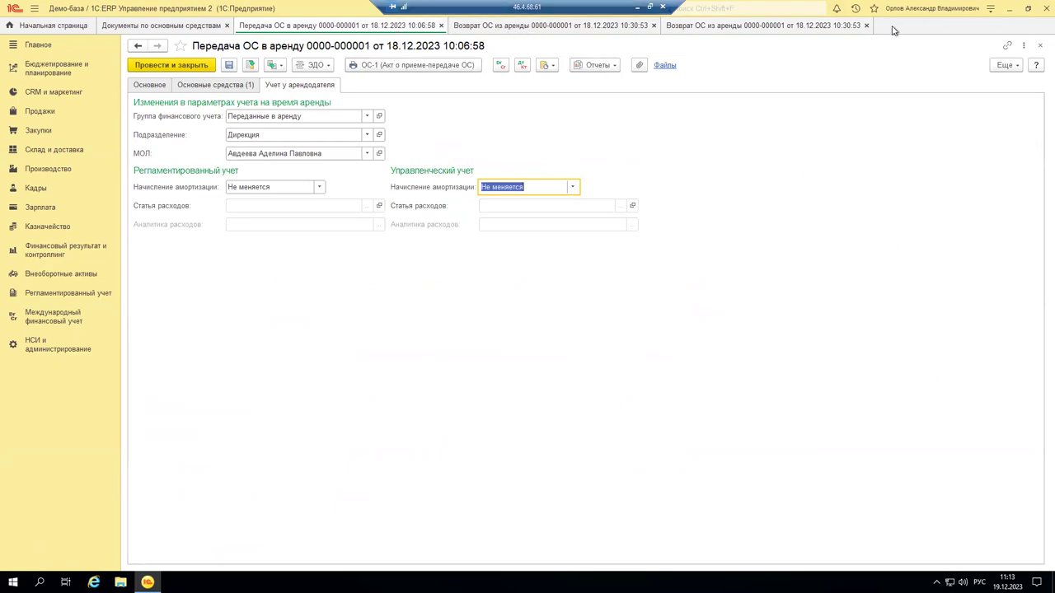
{"action": "left_click", "coordinate": [867, 26]}
{"action": "left_click", "coordinate": [654, 25]}
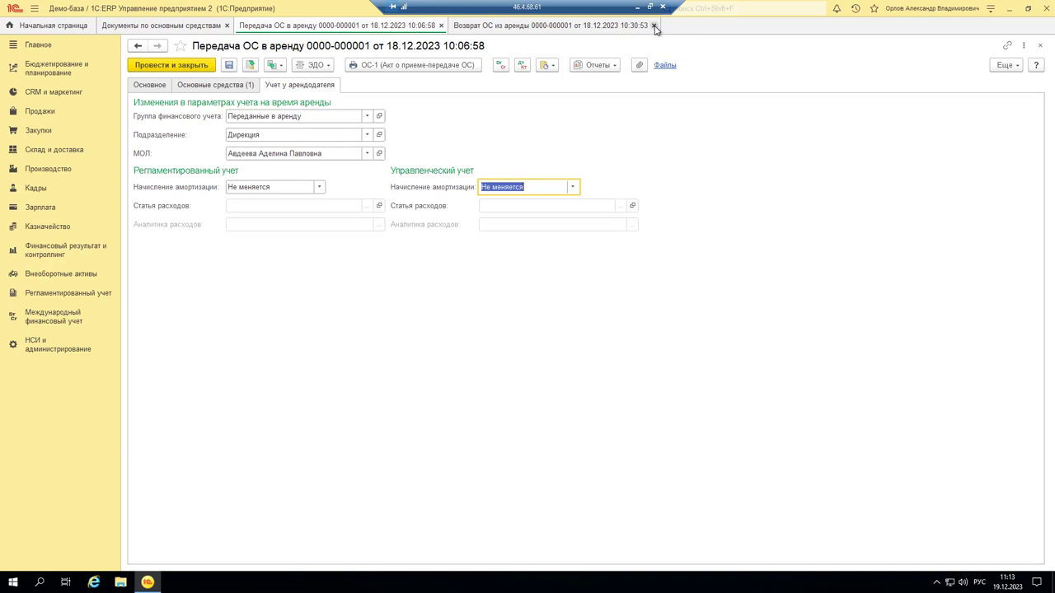
Step: Generate the lease transfer's ОС-1 act, check its receiving and transferring organizations, and close the act and the transfer document
{"action": "left_click", "coordinate": [396, 69]}
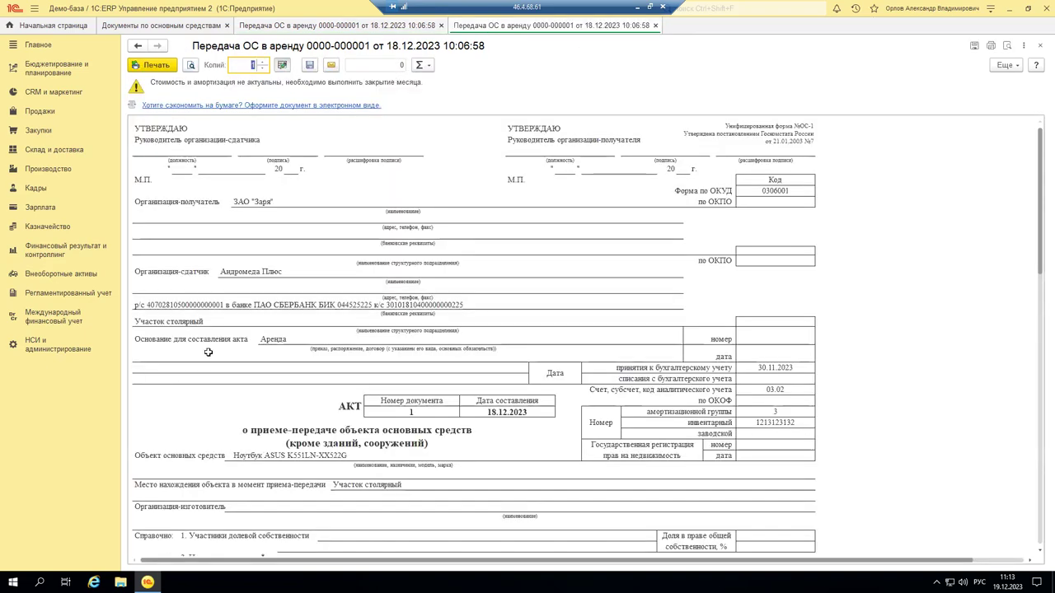
{"action": "left_click", "coordinate": [262, 201]}
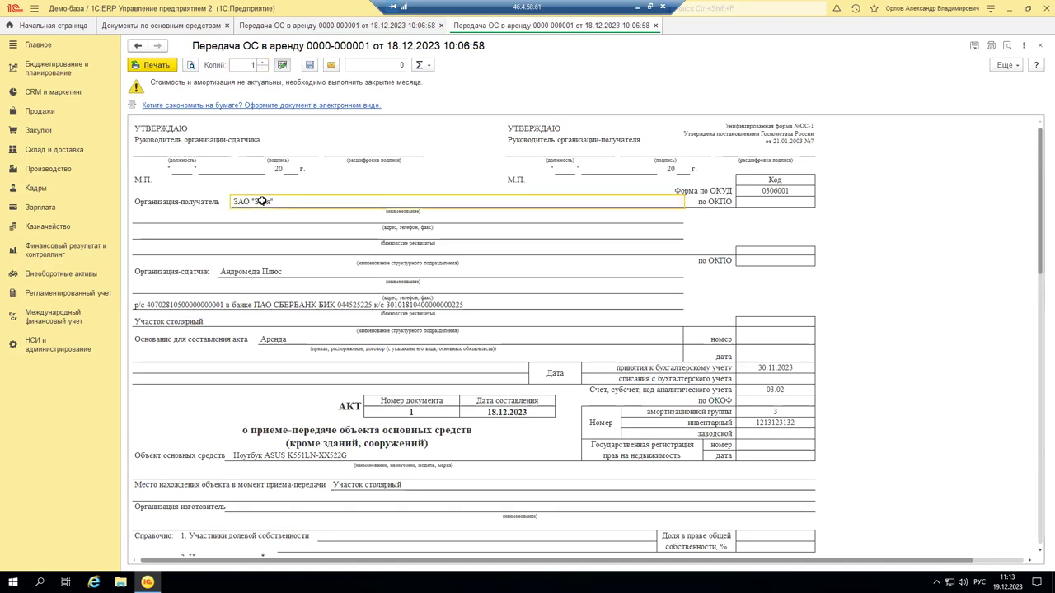
{"action": "left_click", "coordinate": [249, 273]}
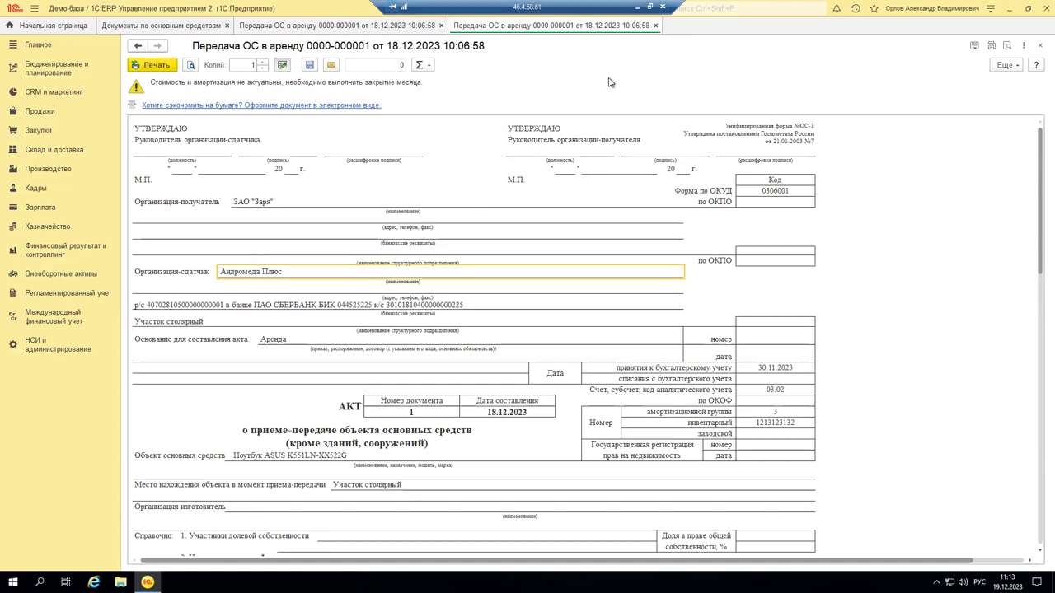
{"action": "left_click", "coordinate": [655, 25]}
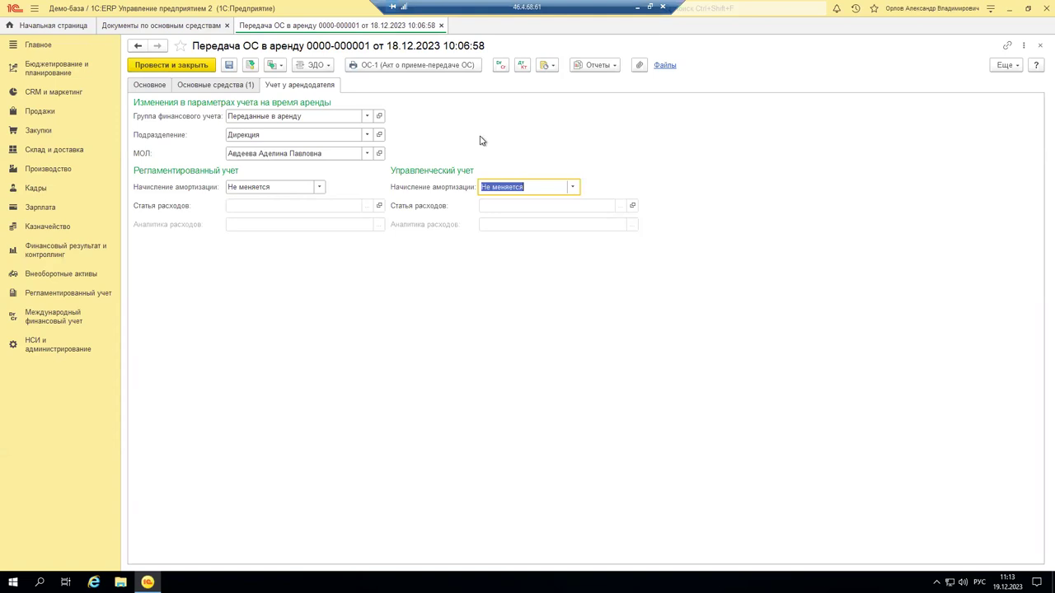
{"action": "left_click", "coordinate": [441, 27]}
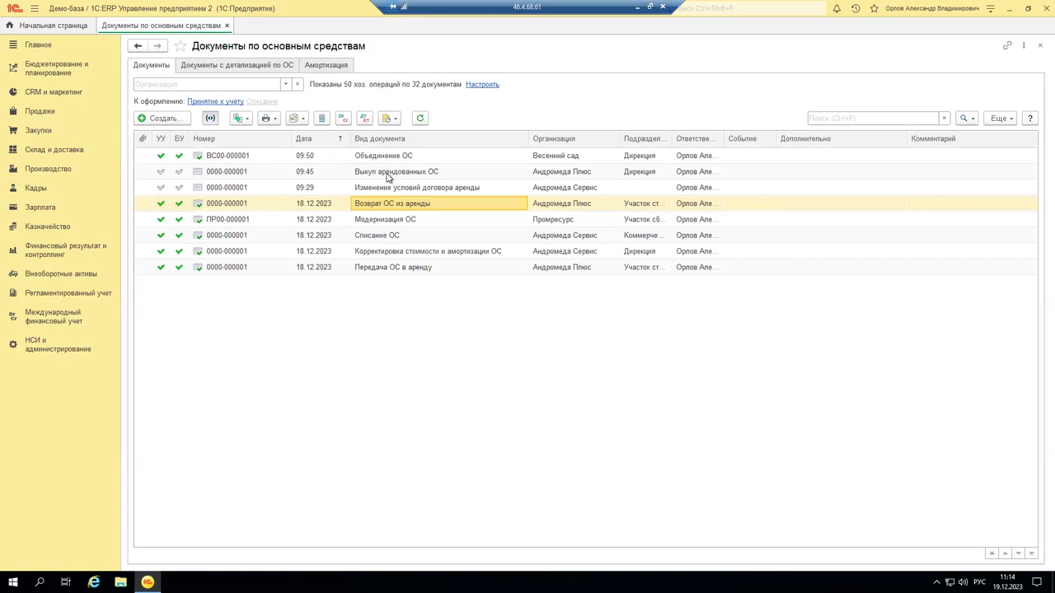
Step: Locate "Выкуп арендованных ОС" among the fixed asset document types available for creation, without creating a document
{"action": "left_click", "coordinate": [152, 121]}
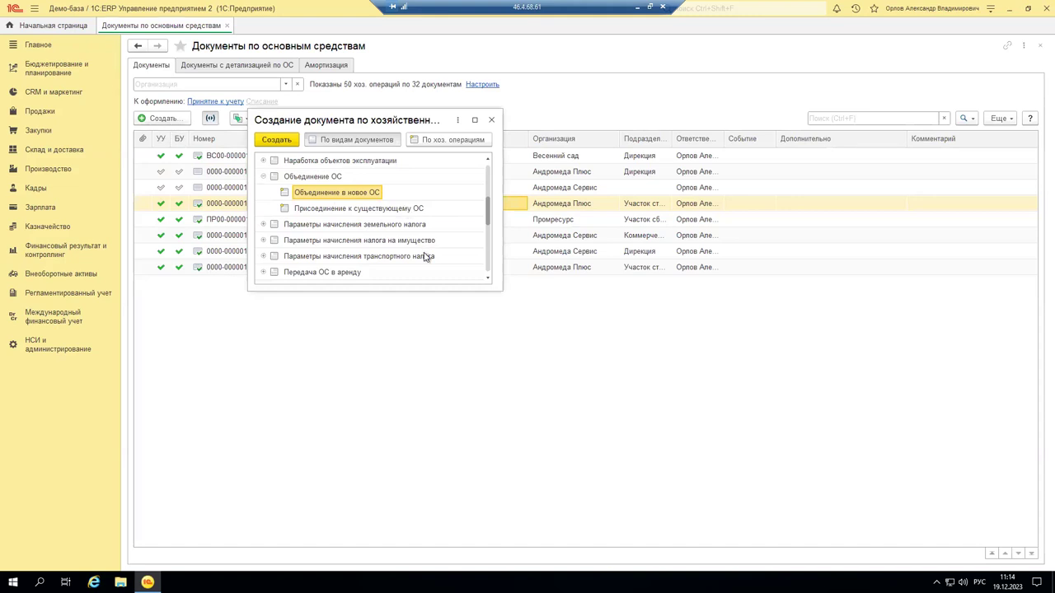
{"action": "scroll", "coordinate": [425, 257], "scroll_direction": "up", "scroll_amount": 5}
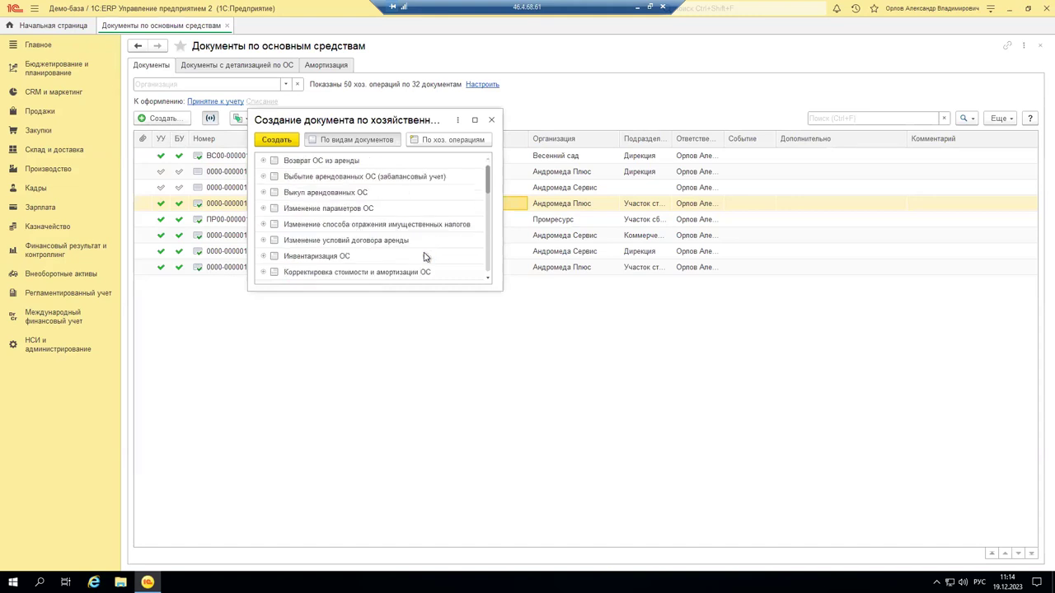
{"action": "left_click", "coordinate": [321, 195]}
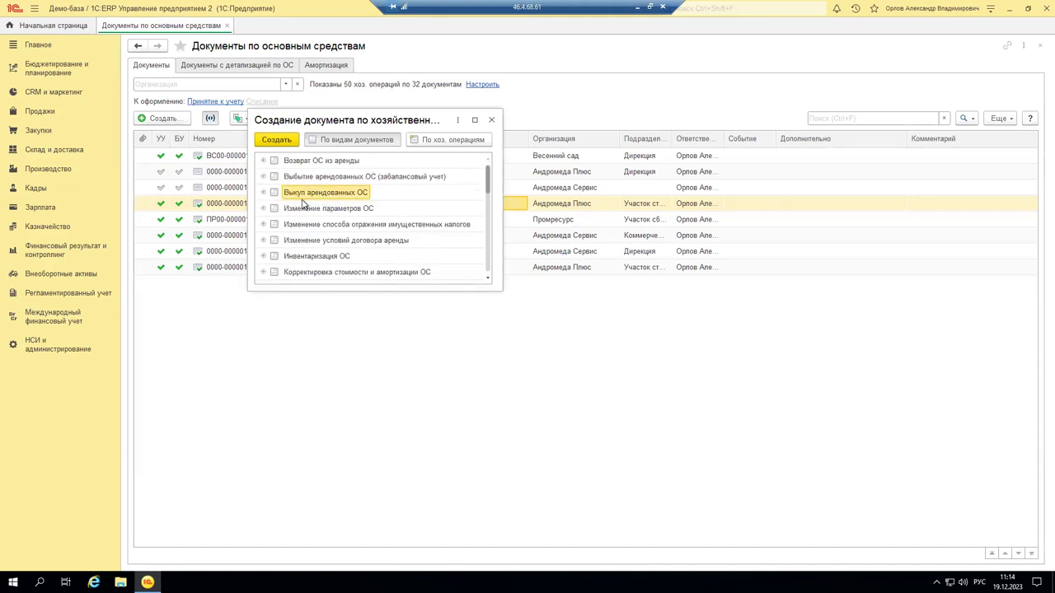
{"action": "left_click", "coordinate": [492, 121]}
Step: Open the existing "Выкуп арендованных ОС" document dated 19.12.2023 and view its available operation types
{"action": "left_click", "coordinate": [376, 173]}
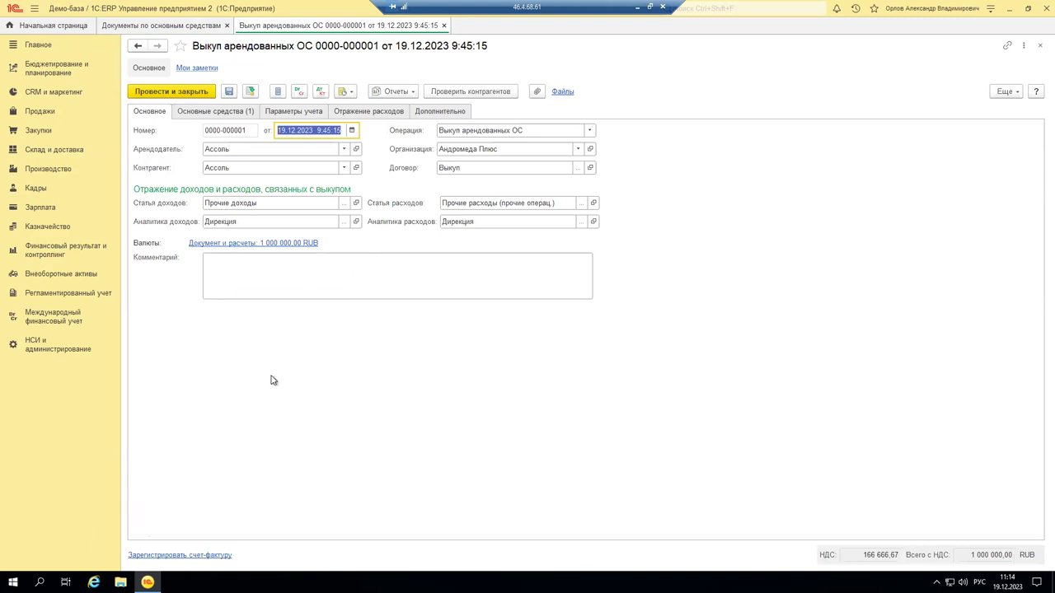
{"action": "left_click", "coordinate": [589, 130]}
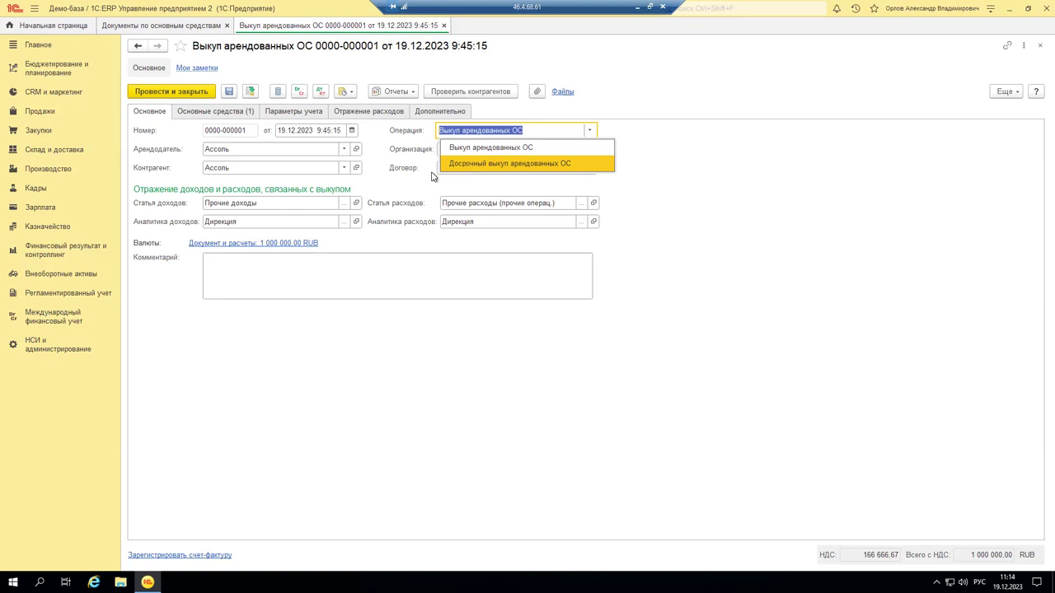
{"action": "left_click", "coordinate": [385, 189]}
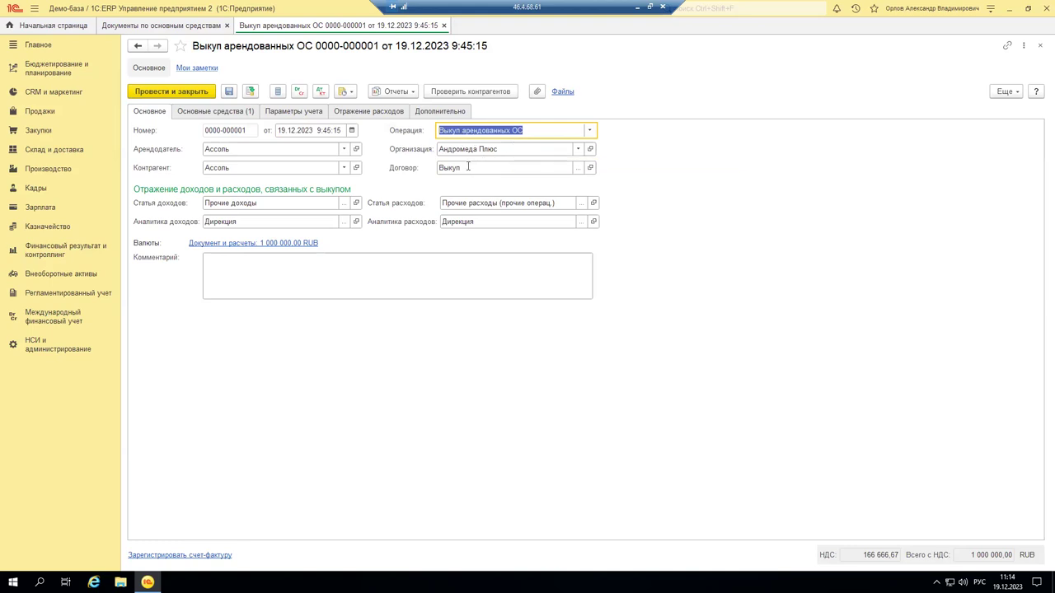
Step: Examine the "Выкуп" lease contract's parties, VAT taxation options and settlements, and return to the buyout document
{"action": "left_click", "coordinate": [511, 167]}
{"action": "left_click", "coordinate": [590, 168]}
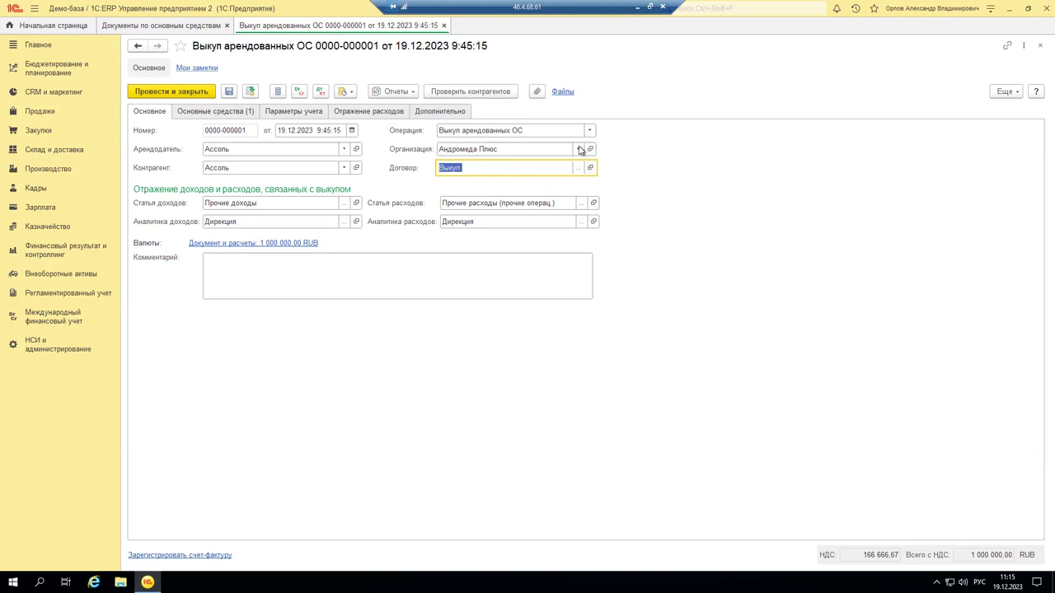
{"action": "left_click", "coordinate": [590, 168]}
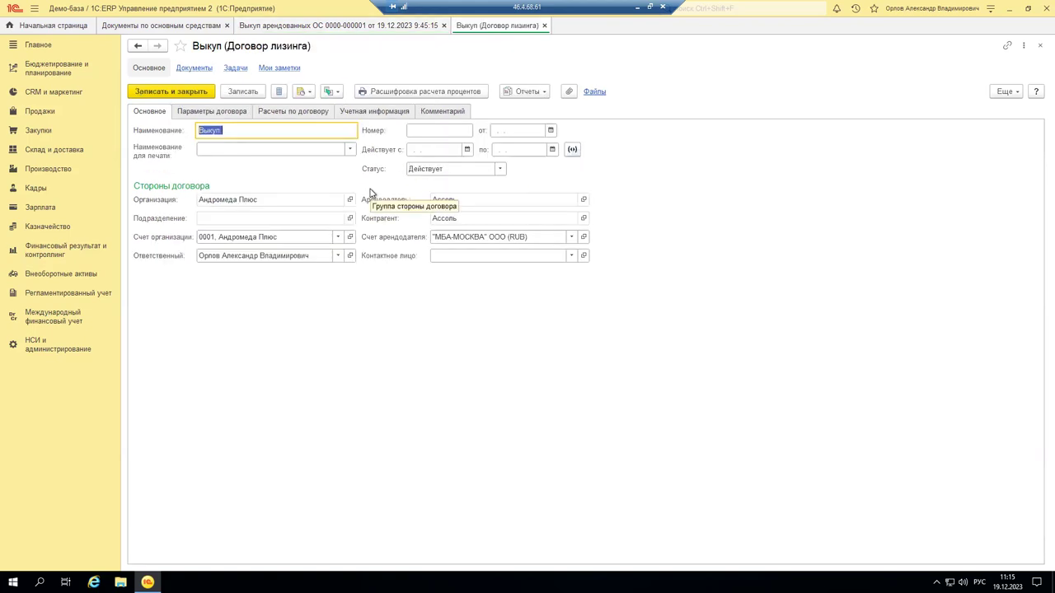
{"action": "left_click", "coordinate": [207, 111]}
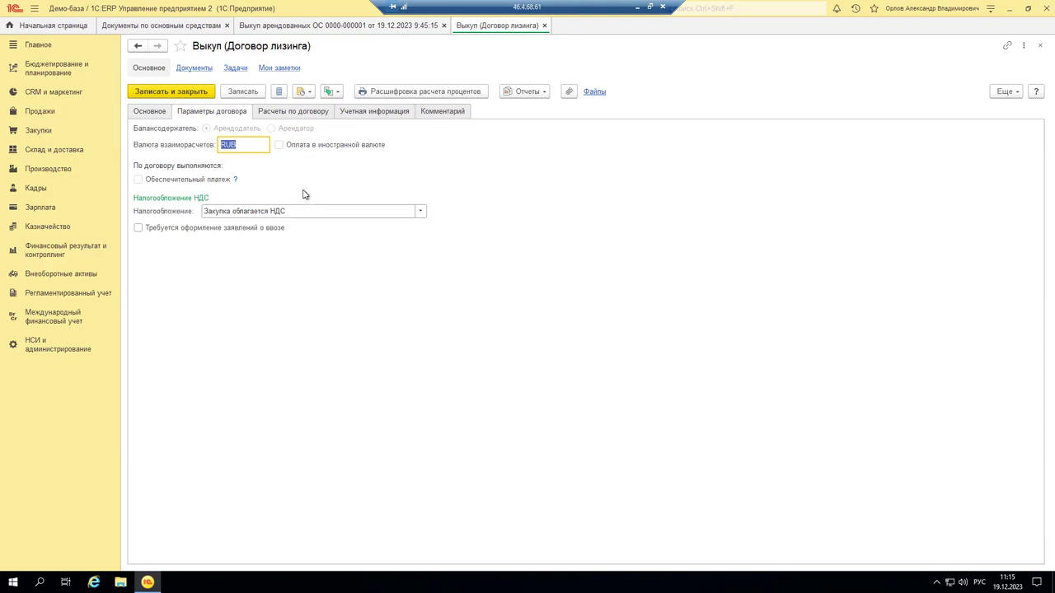
{"action": "left_click", "coordinate": [421, 212]}
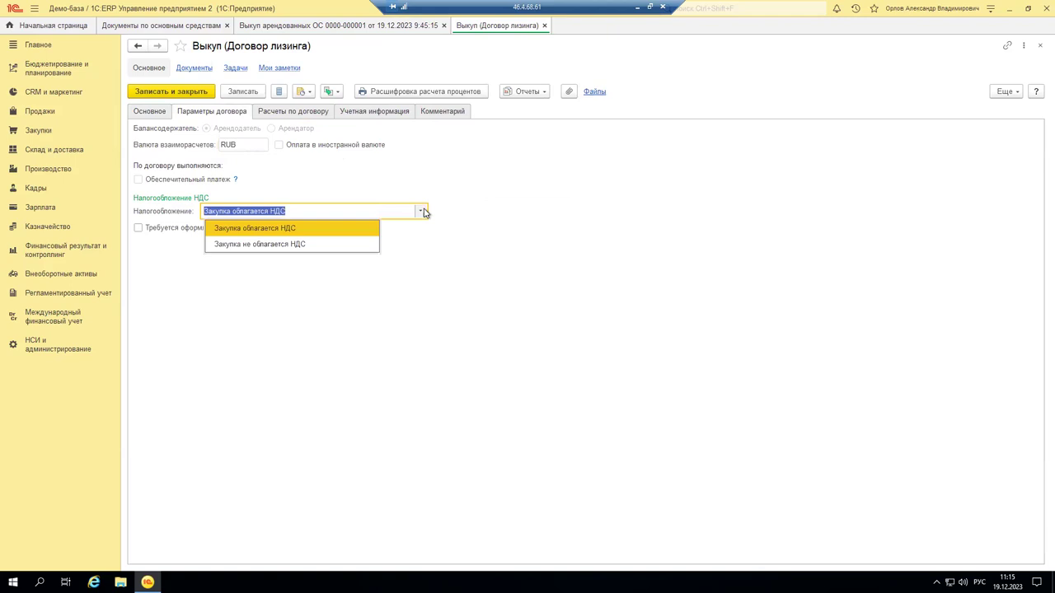
{"action": "left_click", "coordinate": [321, 113]}
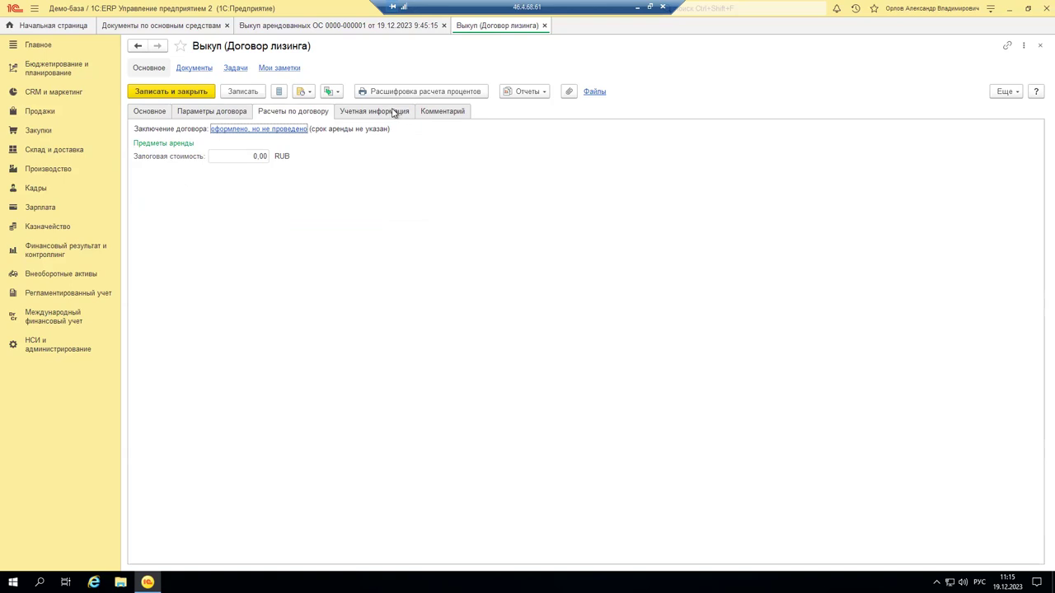
{"action": "left_click", "coordinate": [544, 25]}
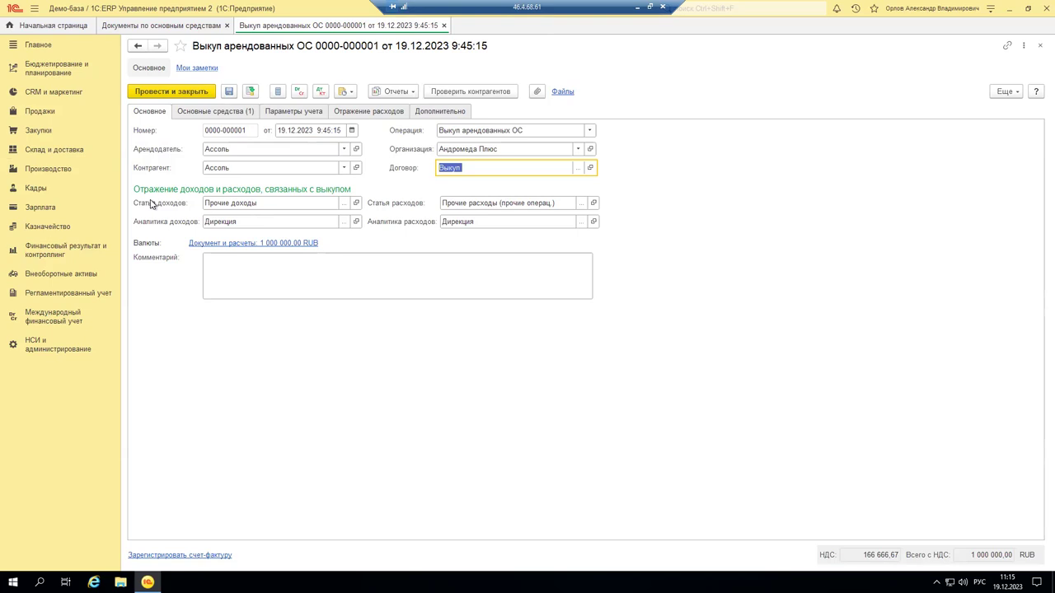
Step: View the income and expense items available for reflecting the buyout, leaving the current selections in place
{"action": "left_click", "coordinate": [343, 203]}
{"action": "key", "text": "Escape"}
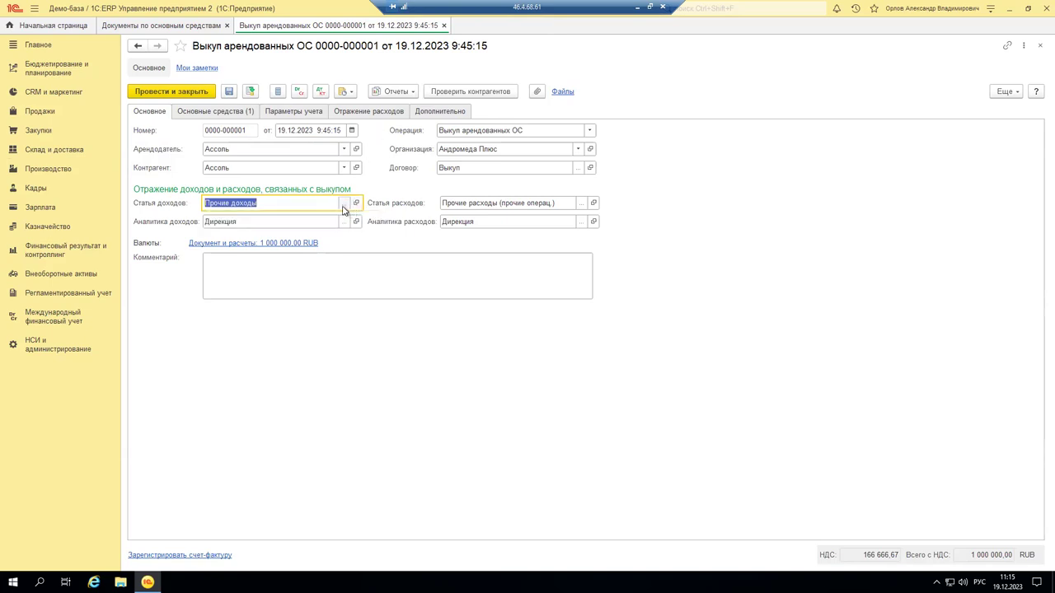
{"action": "left_click", "coordinate": [345, 205]}
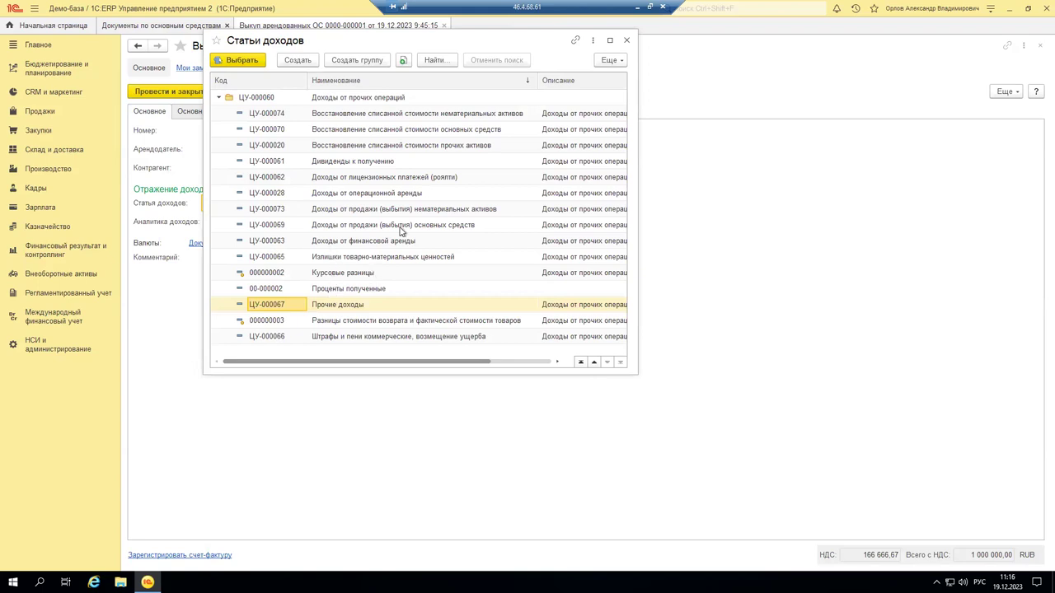
{"action": "left_click", "coordinate": [626, 40]}
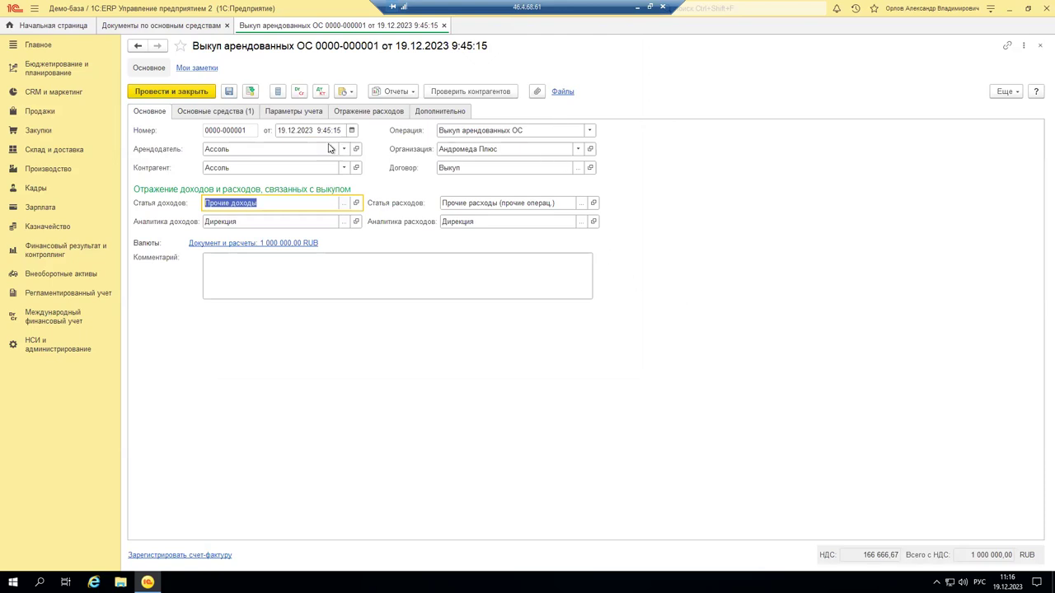
{"action": "left_click", "coordinate": [581, 202]}
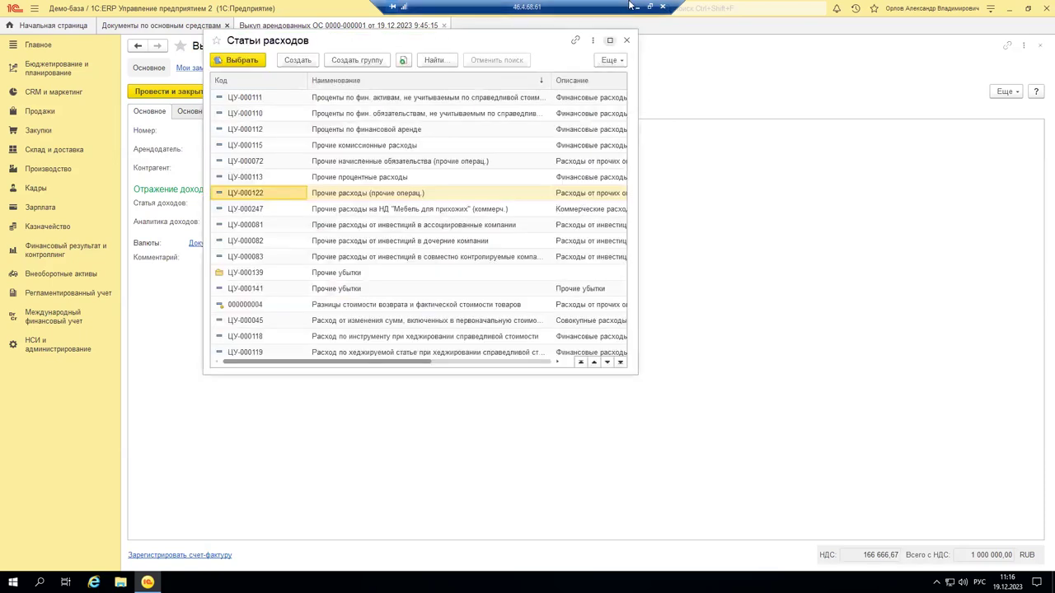
{"action": "left_click", "coordinate": [626, 41]}
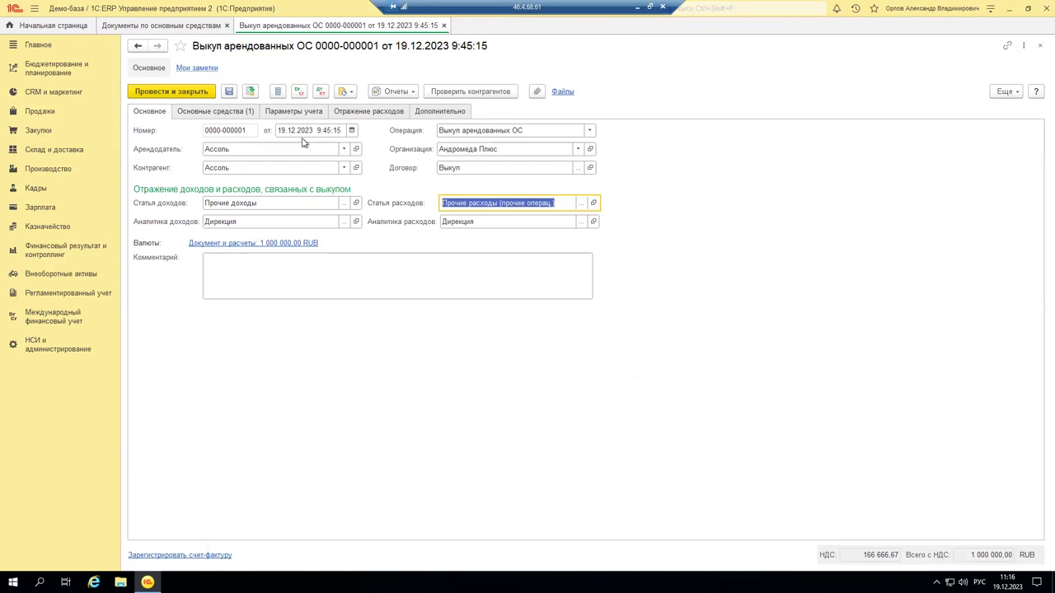
Step: Examine the buyout document's fixed asset list and the assets available for selection, keeping the current asset
{"action": "left_click", "coordinate": [204, 112]}
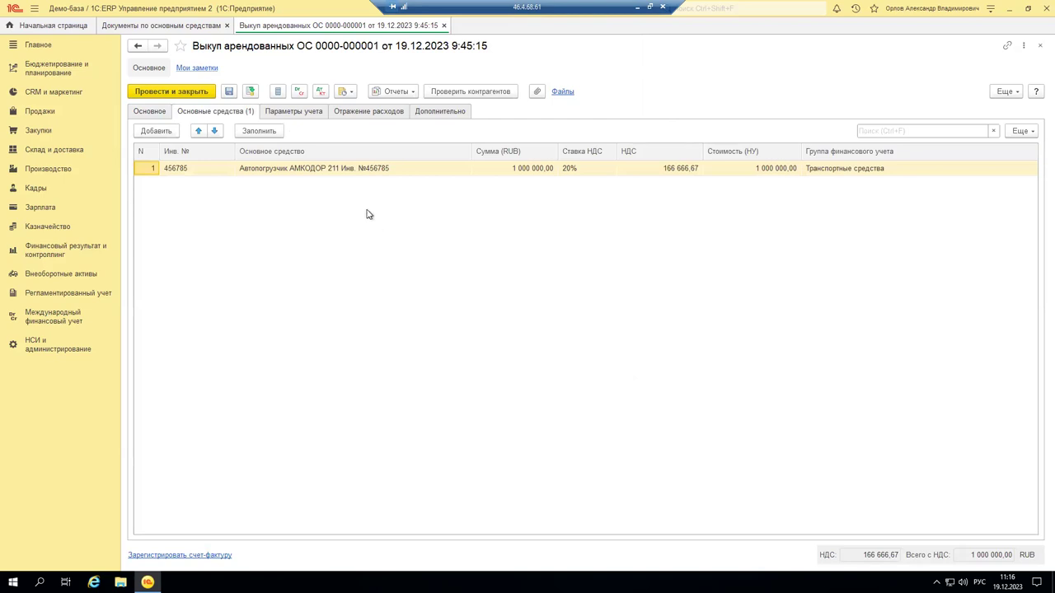
{"action": "double_click", "coordinate": [338, 170]}
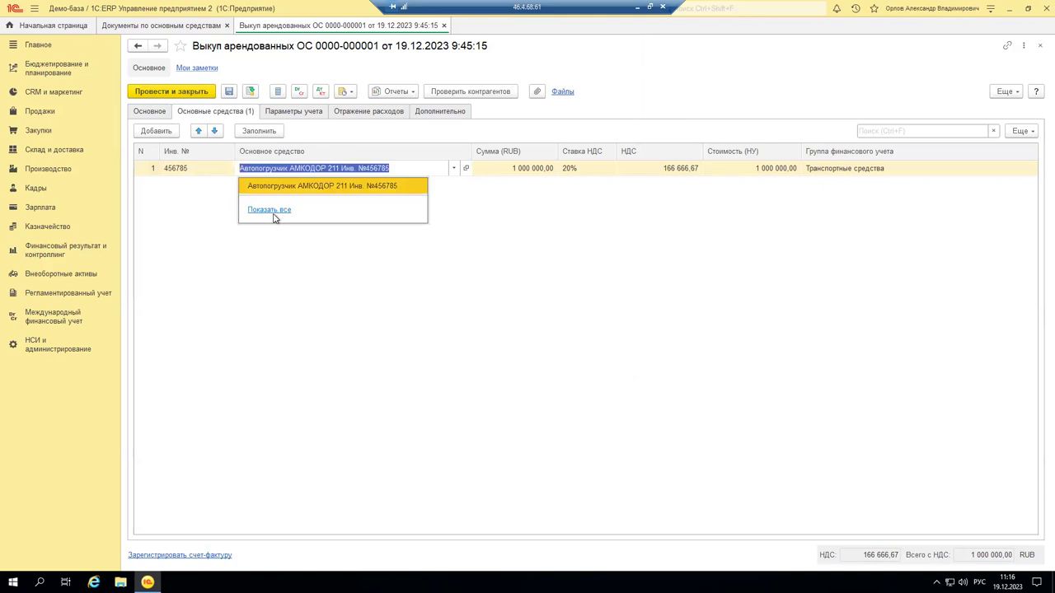
{"action": "left_click", "coordinate": [268, 210]}
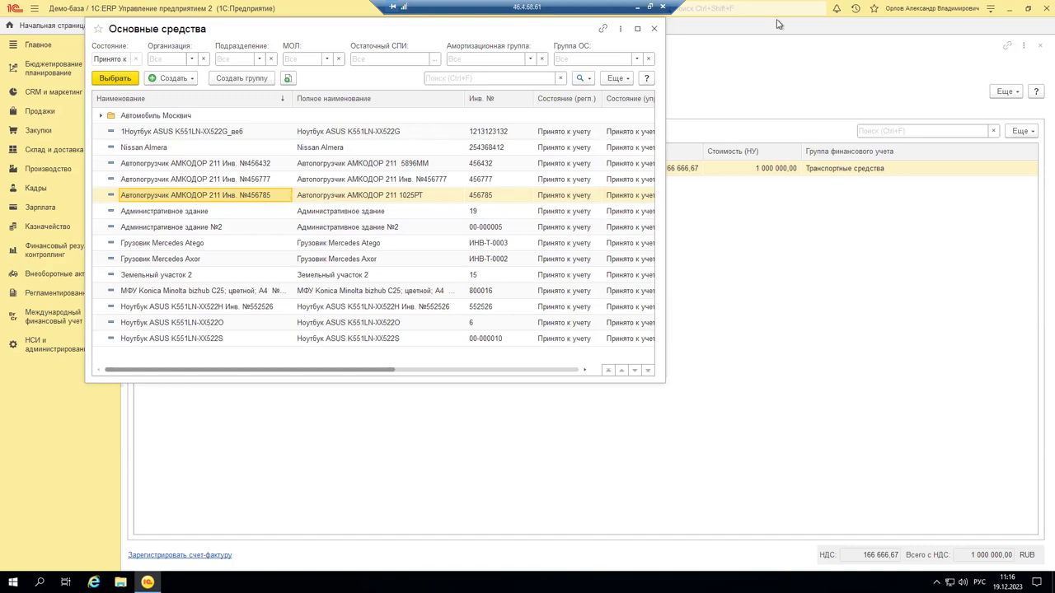
{"action": "left_click", "coordinate": [654, 30]}
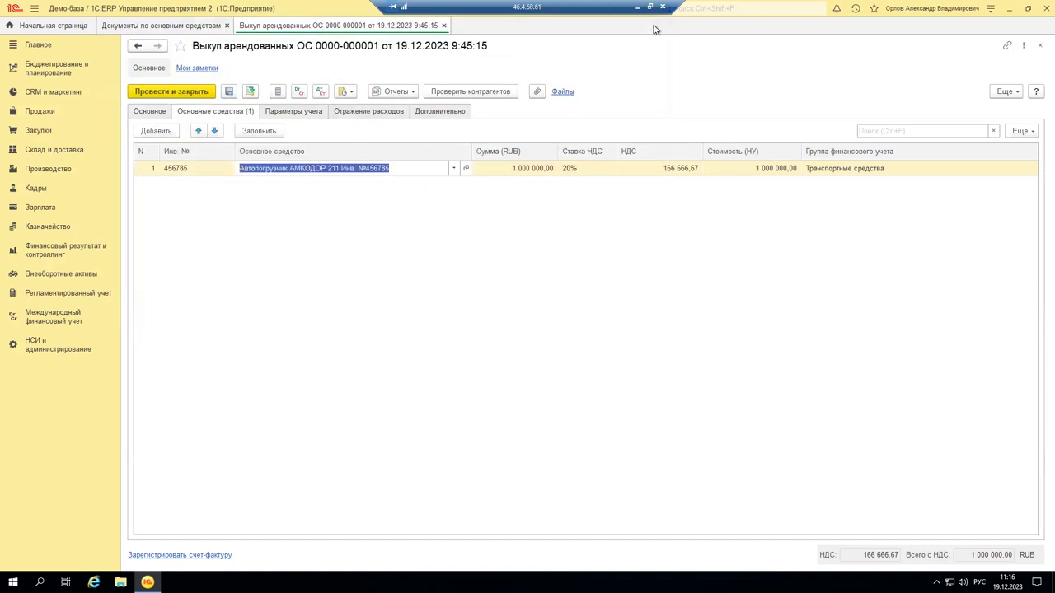
{"action": "left_click", "coordinate": [514, 236]}
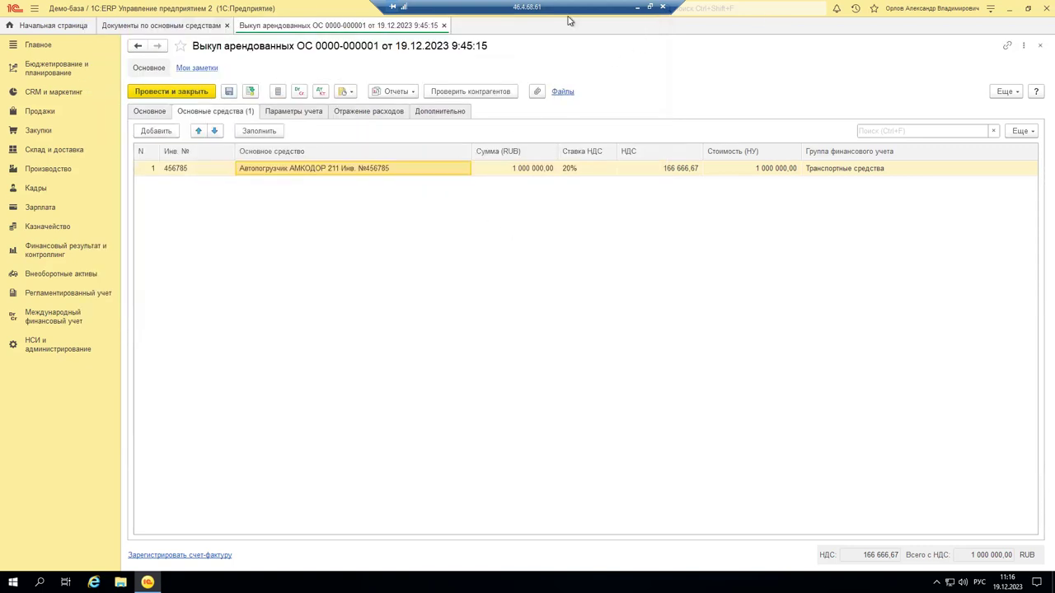
Step: Examine the forklift row's amount, tax accounting cost and the accounts set in its "Транспортные средства" financial accounting group
{"action": "left_click", "coordinate": [513, 170]}
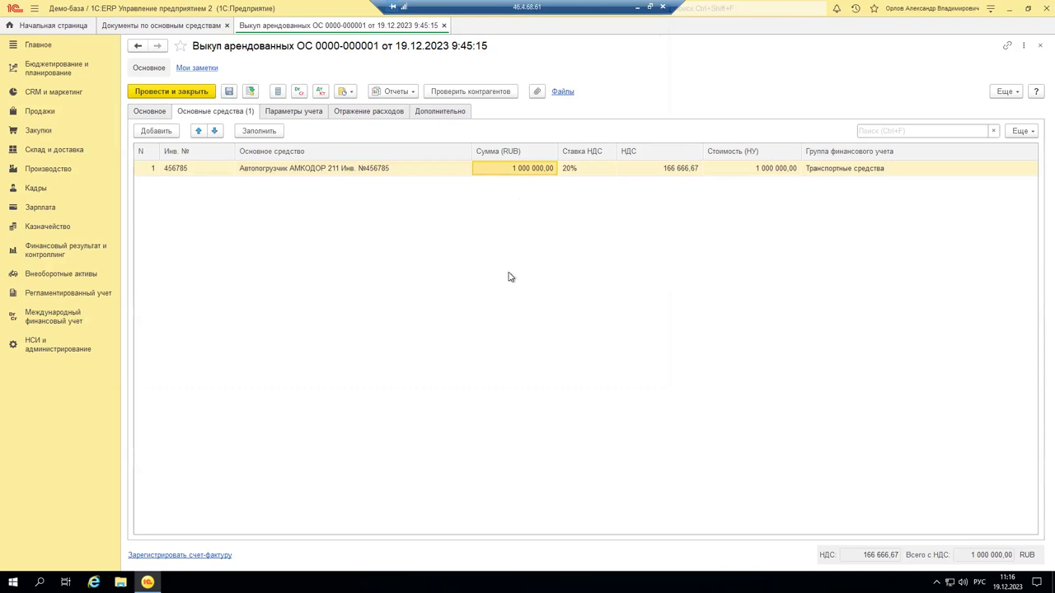
{"action": "left_click", "coordinate": [751, 170]}
{"action": "double_click", "coordinate": [894, 168]}
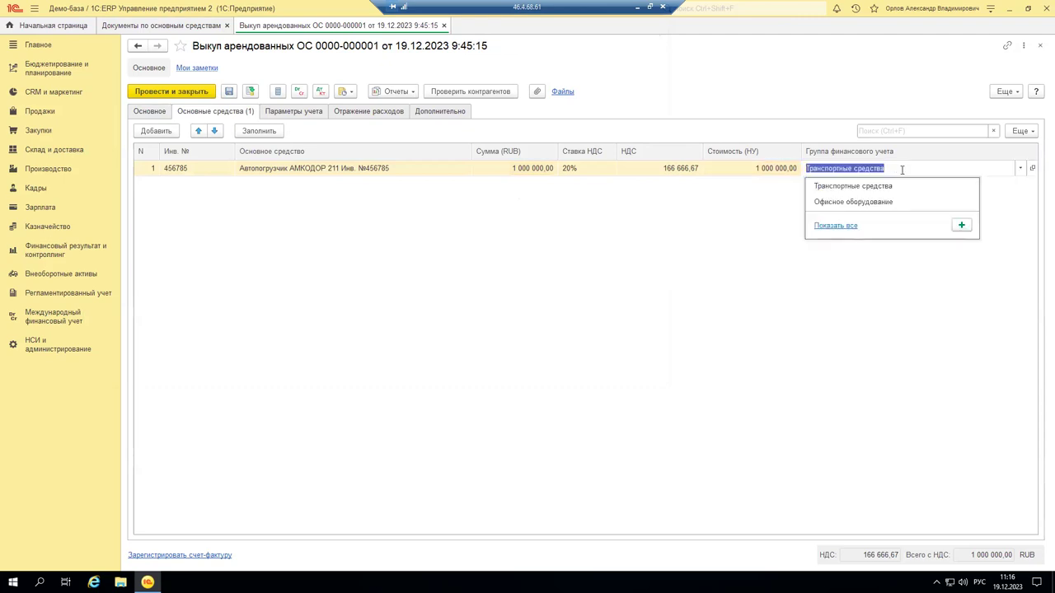
{"action": "left_click", "coordinate": [1032, 169]}
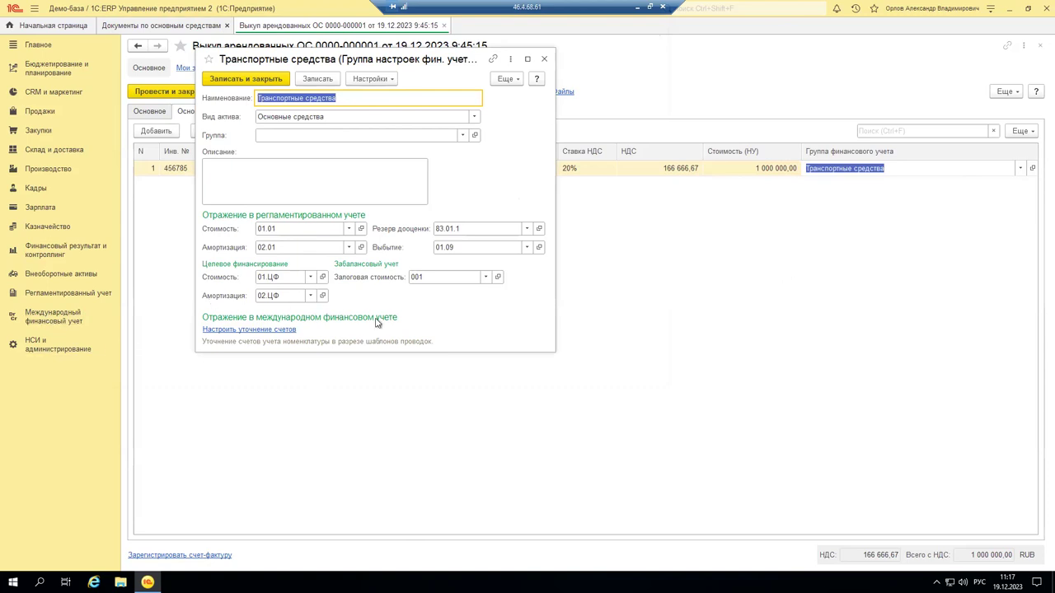
{"action": "left_click", "coordinate": [544, 59]}
{"action": "left_click", "coordinate": [274, 313]}
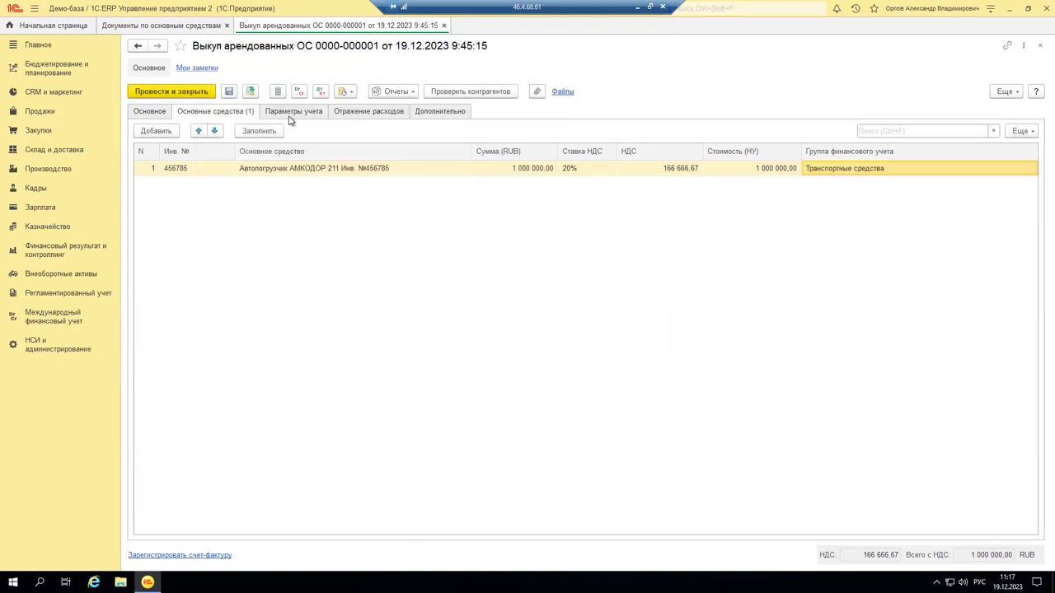
Step: Examine the buyout document's tax accounting parameters, including the depreciation group, cost inclusion and depreciation accrual options, keeping the current selections
{"action": "left_click", "coordinate": [292, 115]}
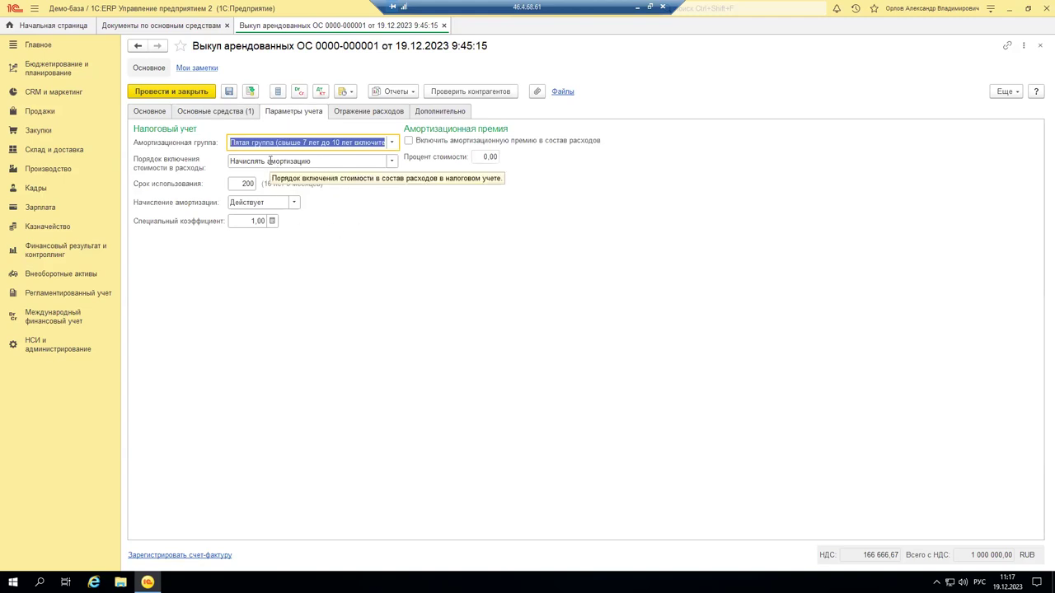
{"action": "left_click", "coordinate": [392, 142]}
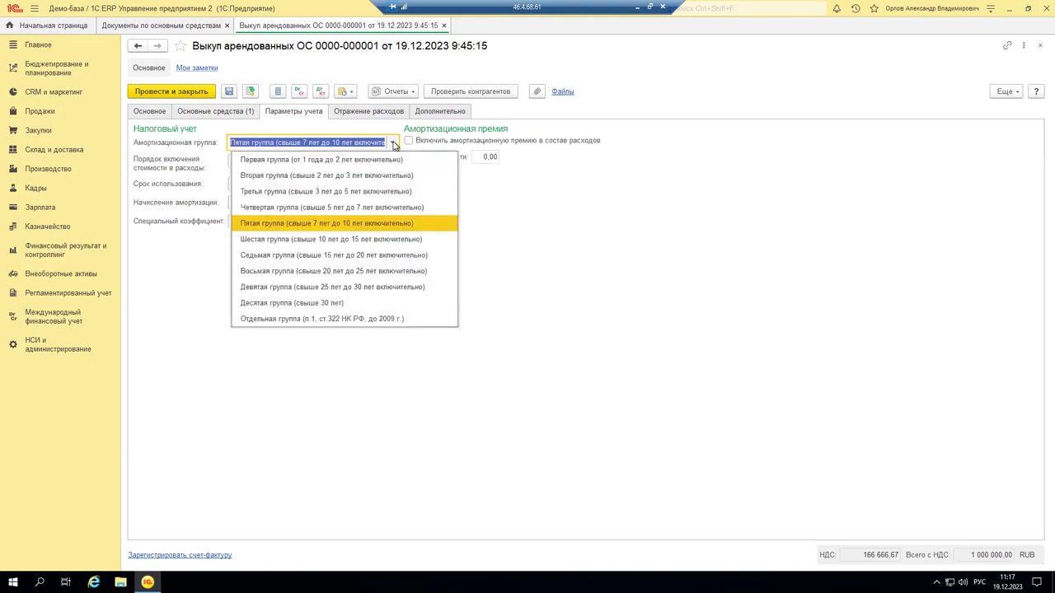
{"action": "left_click", "coordinate": [636, 229]}
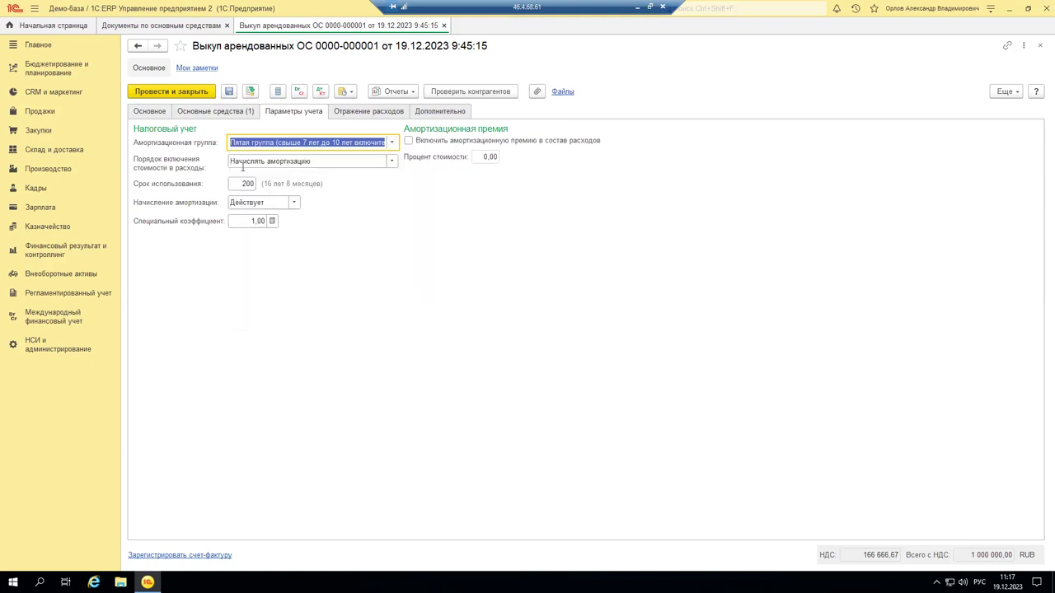
{"action": "left_click", "coordinate": [393, 160]}
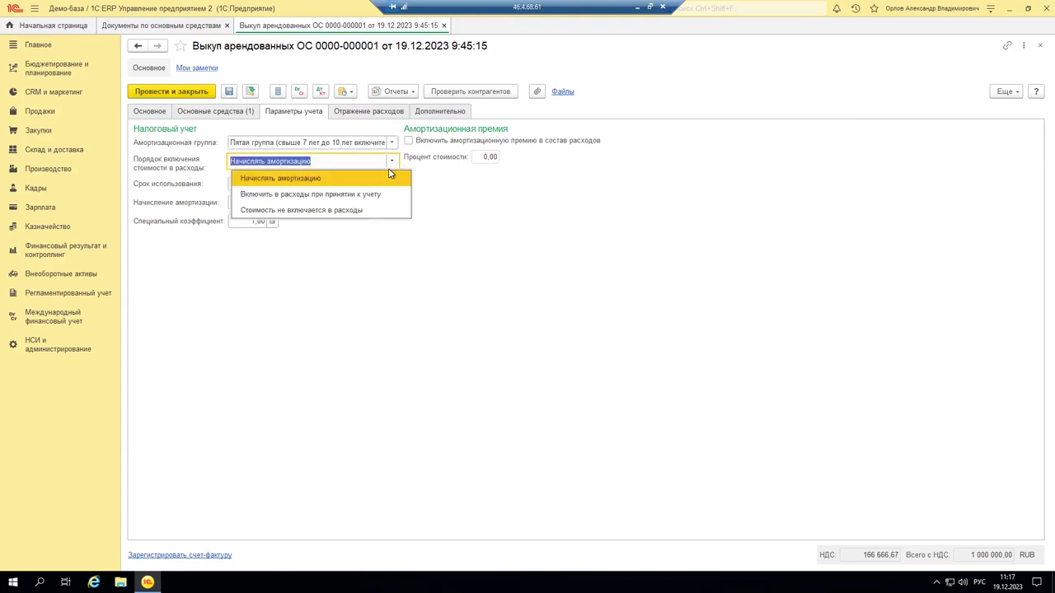
{"action": "left_click", "coordinate": [467, 211]}
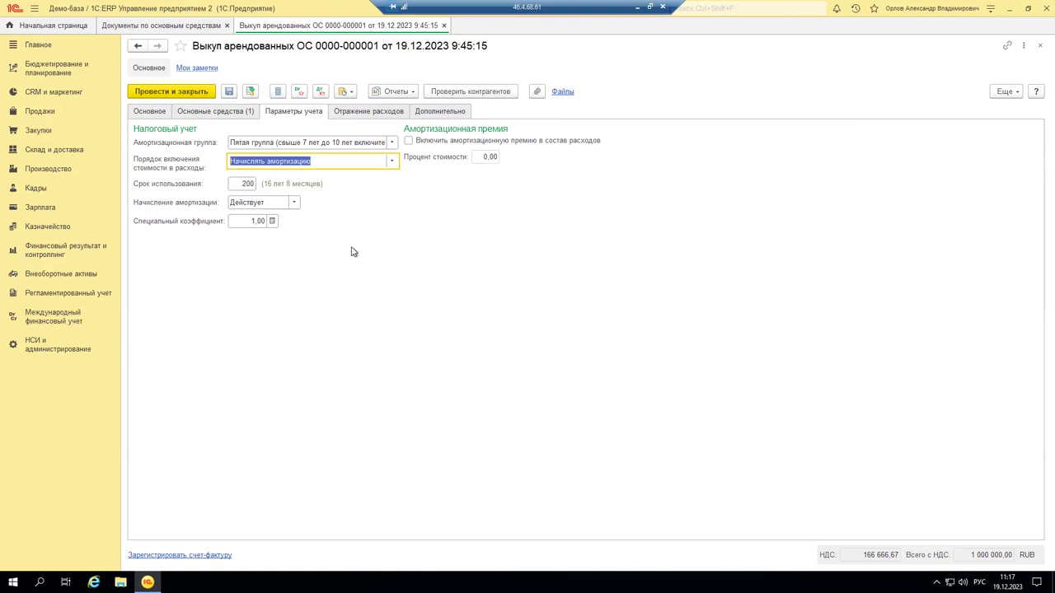
{"action": "left_click", "coordinate": [298, 202]}
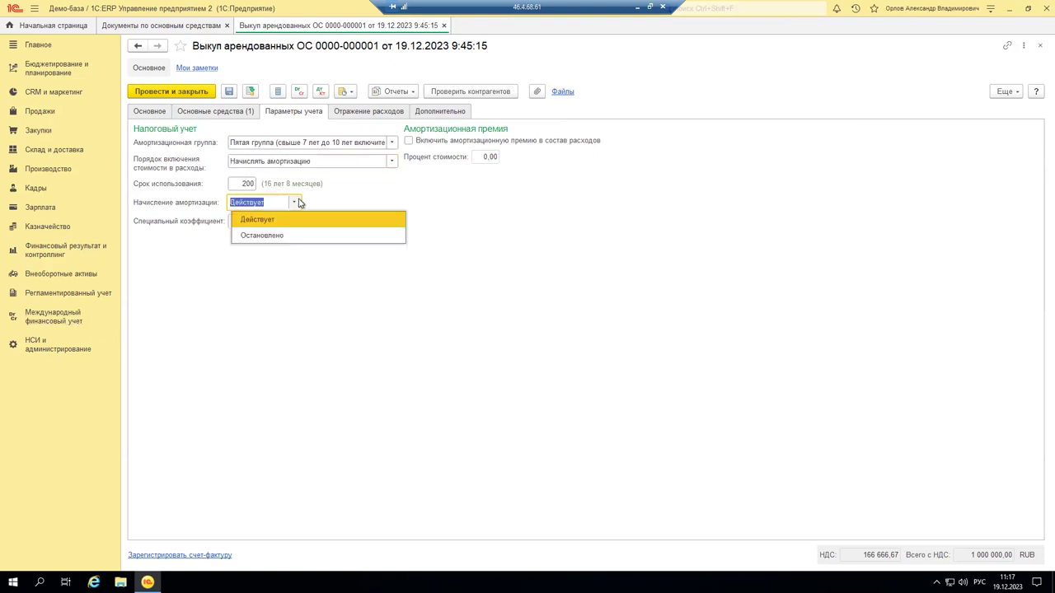
{"action": "left_click", "coordinate": [420, 191]}
Step: Examine the buyout document's expense reflection and additional details, including its VAT taxation options, and close the document
{"action": "left_click", "coordinate": [379, 111]}
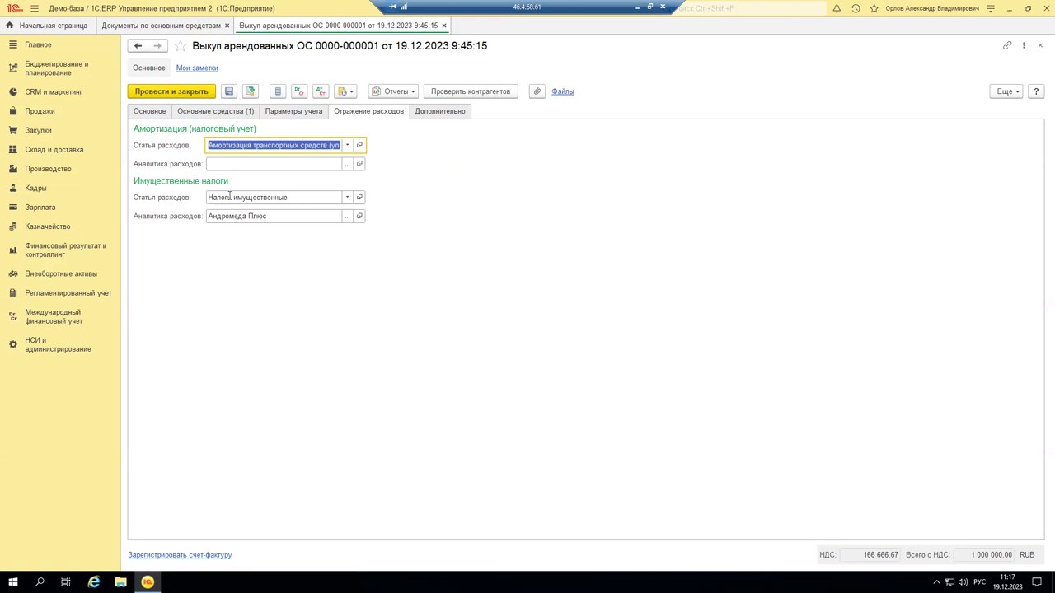
{"action": "left_click", "coordinate": [443, 113]}
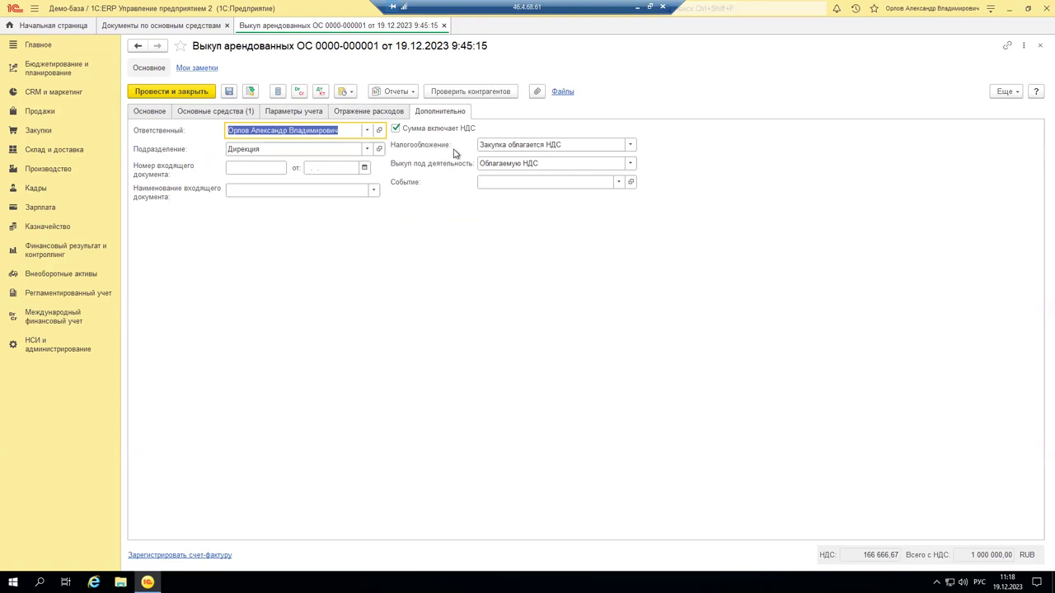
{"action": "left_click", "coordinate": [630, 146]}
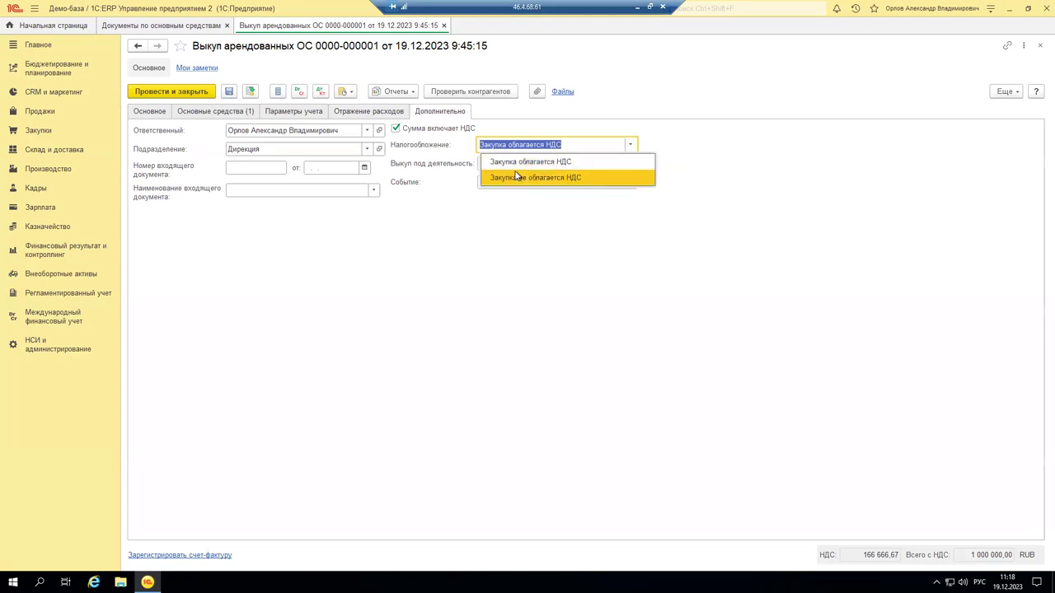
{"action": "left_click", "coordinate": [403, 248]}
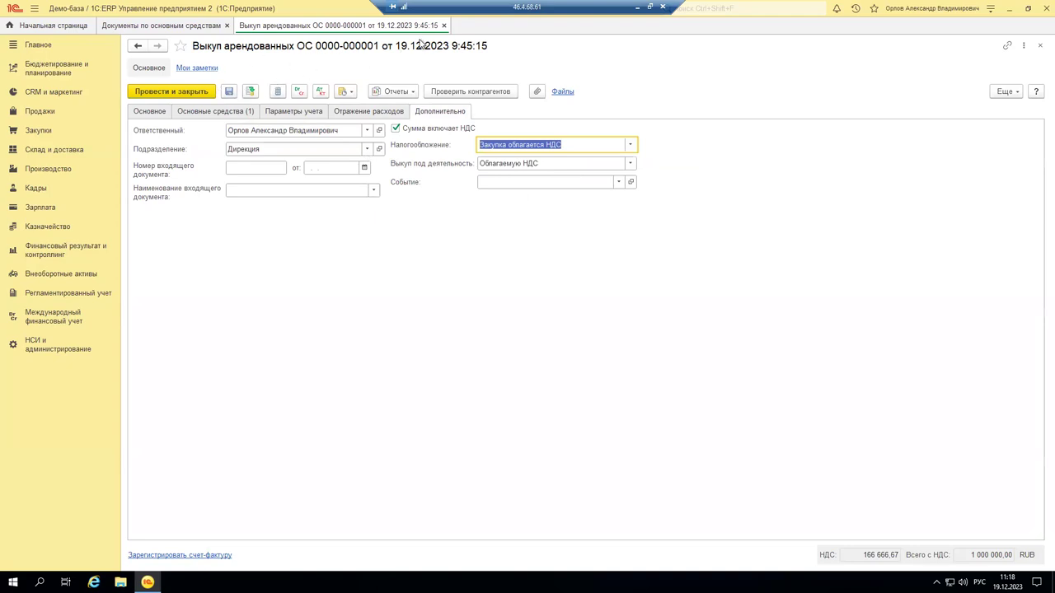
{"action": "left_click", "coordinate": [444, 27]}
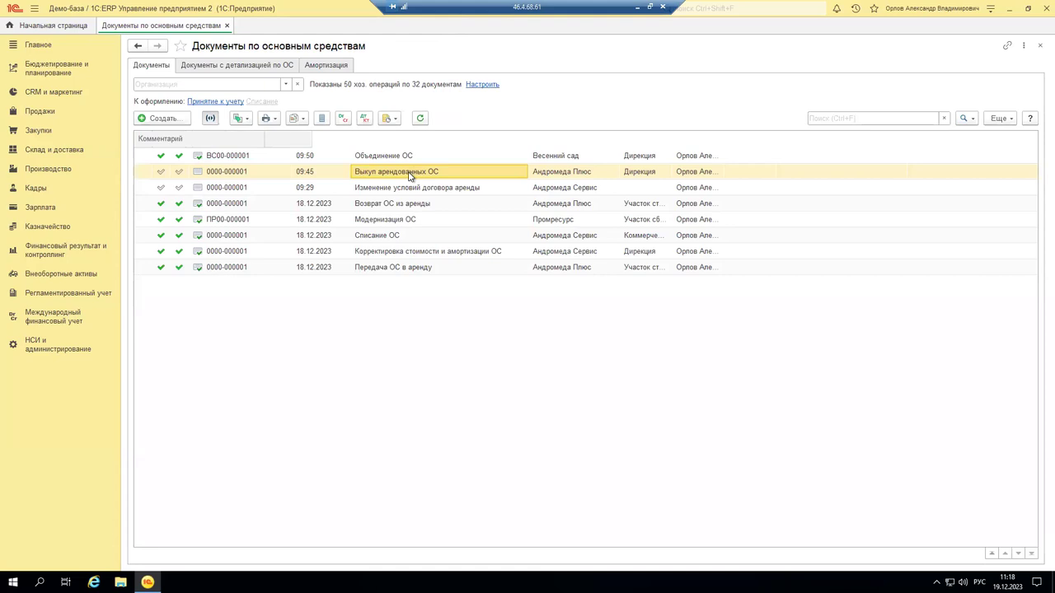
Step: Locate the "Изменение условий договора аренды" type among the fixed asset documents available for creation, and close the selection without creating one
{"action": "left_click", "coordinate": [323, 206]}
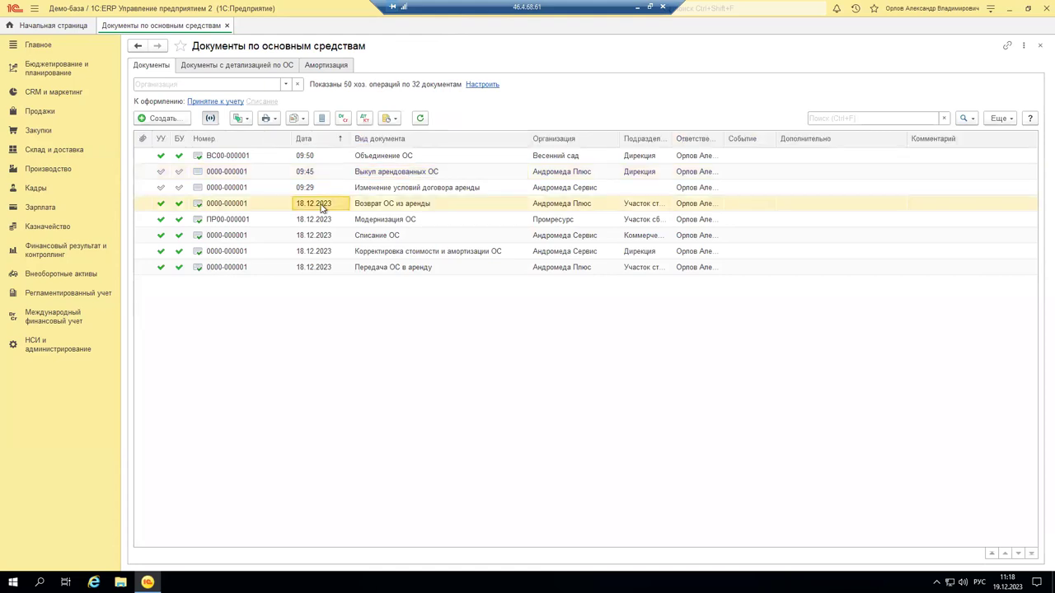
{"action": "left_click", "coordinate": [385, 170]}
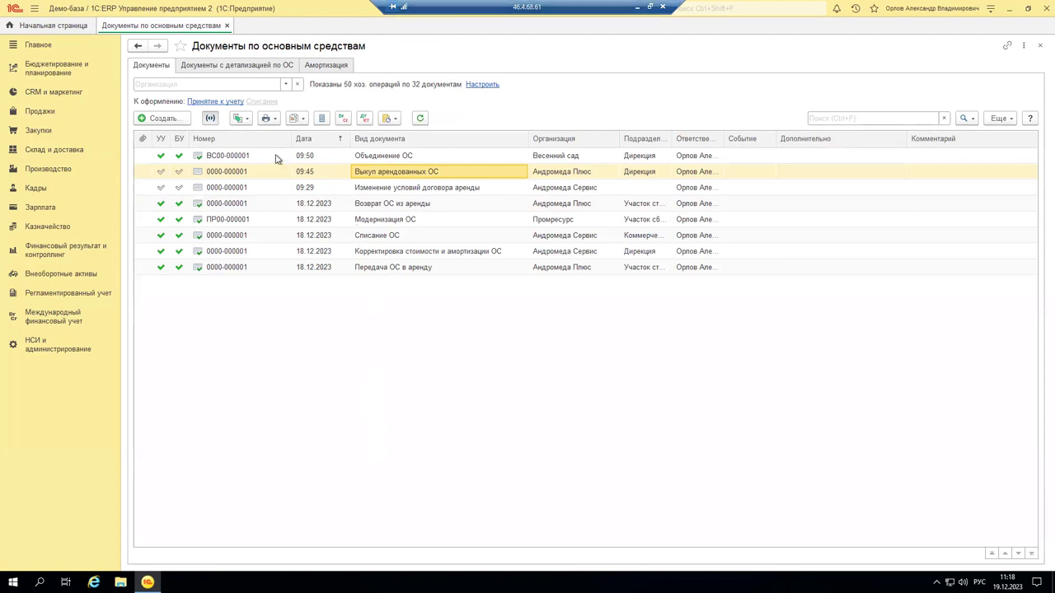
{"action": "left_click", "coordinate": [302, 189]}
{"action": "left_click", "coordinate": [145, 119]}
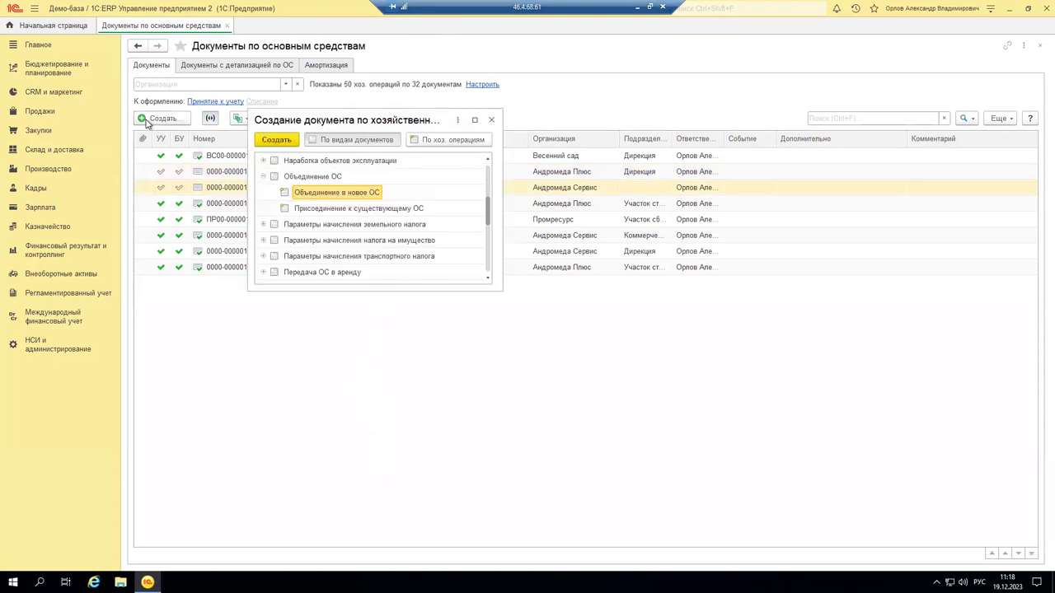
{"action": "scroll", "coordinate": [441, 246], "scroll_direction": "up", "scroll_amount": 5}
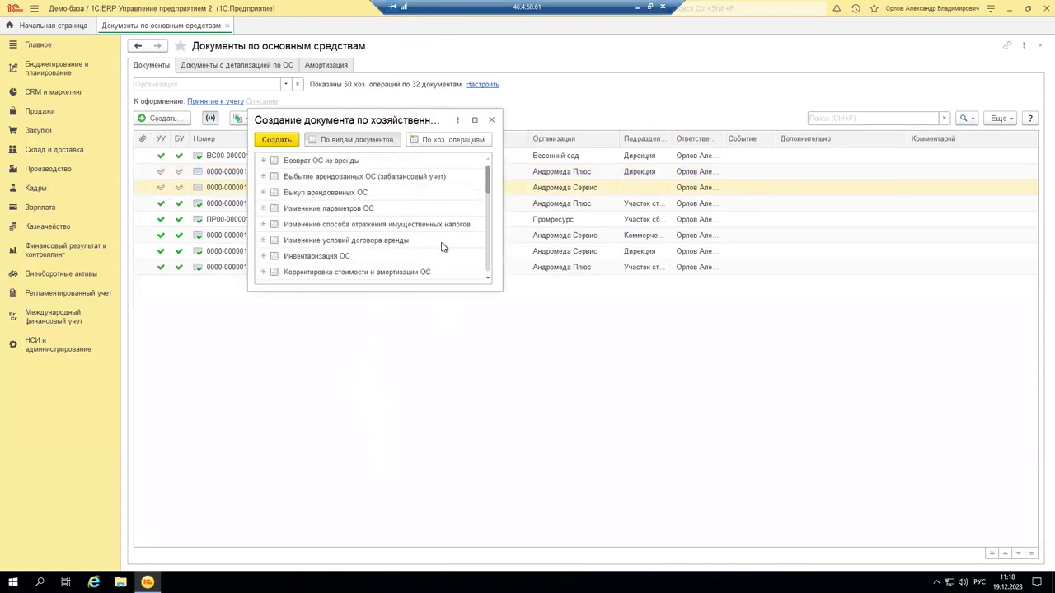
{"action": "left_click", "coordinate": [372, 244]}
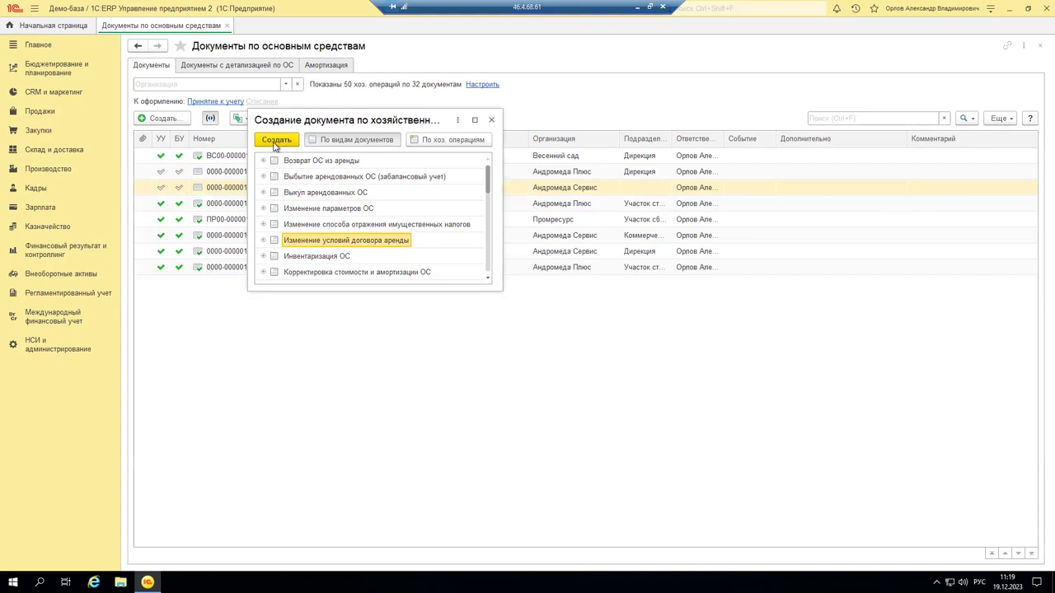
{"action": "left_click", "coordinate": [492, 120]}
Step: Open the existing "Изменение условий договора аренды" document and view the available organizations, keeping "Андромеда Сервис"
{"action": "double_click", "coordinate": [482, 188]}
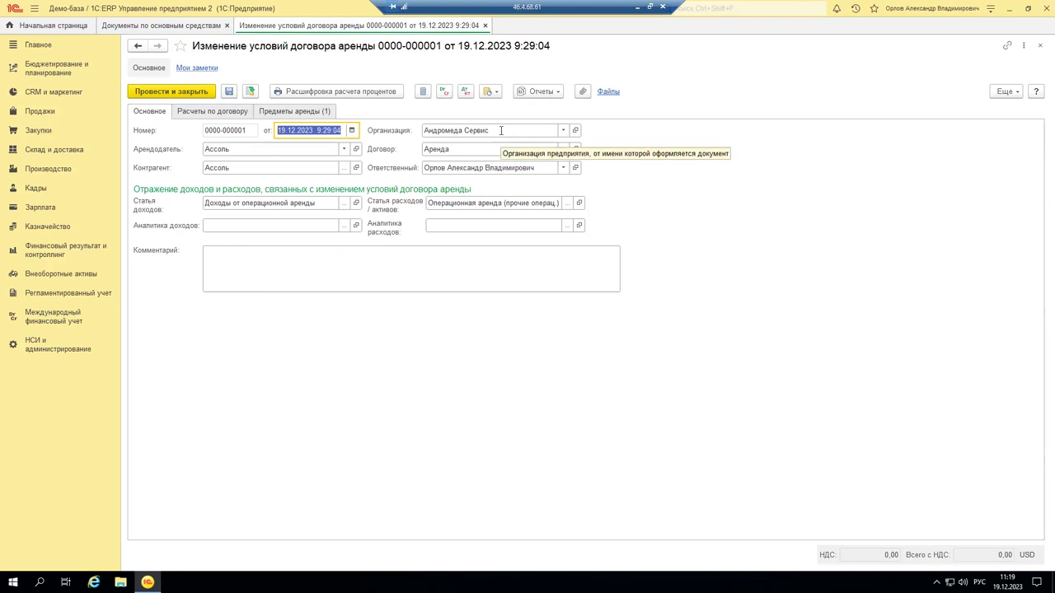
{"action": "left_click", "coordinate": [563, 130]}
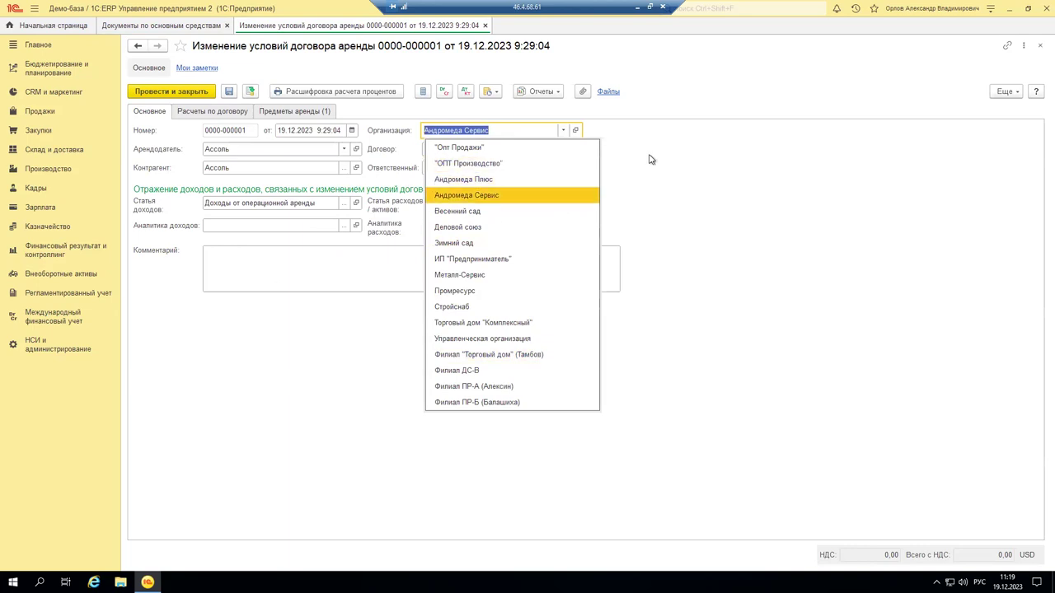
{"action": "left_click", "coordinate": [645, 189]}
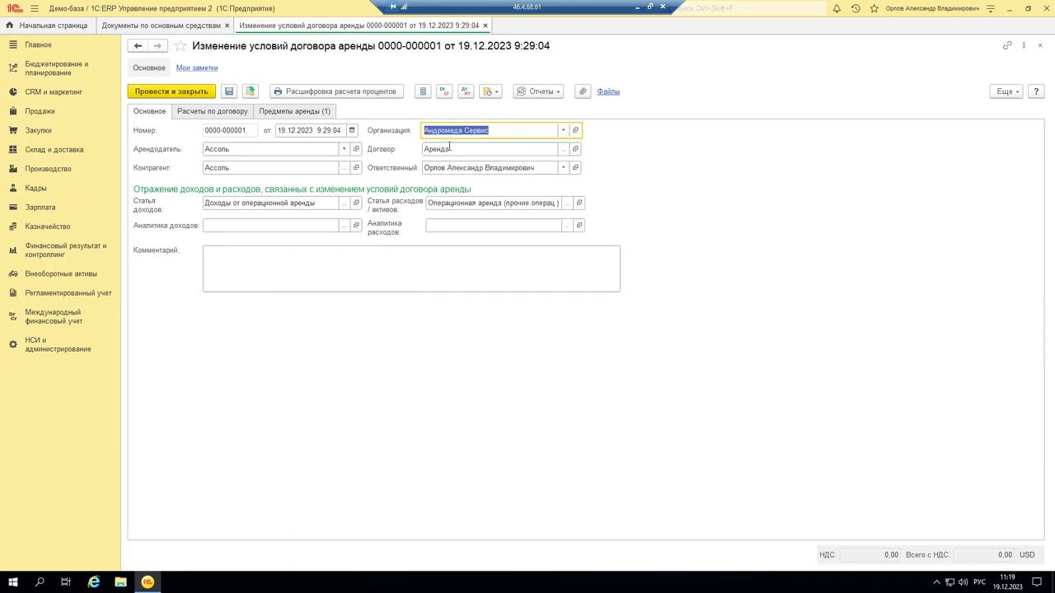
Step: Examine the "Аренда" lease contract's parties, contract parameters and accounting information, and return to the lease terms change document
{"action": "left_click", "coordinate": [575, 149]}
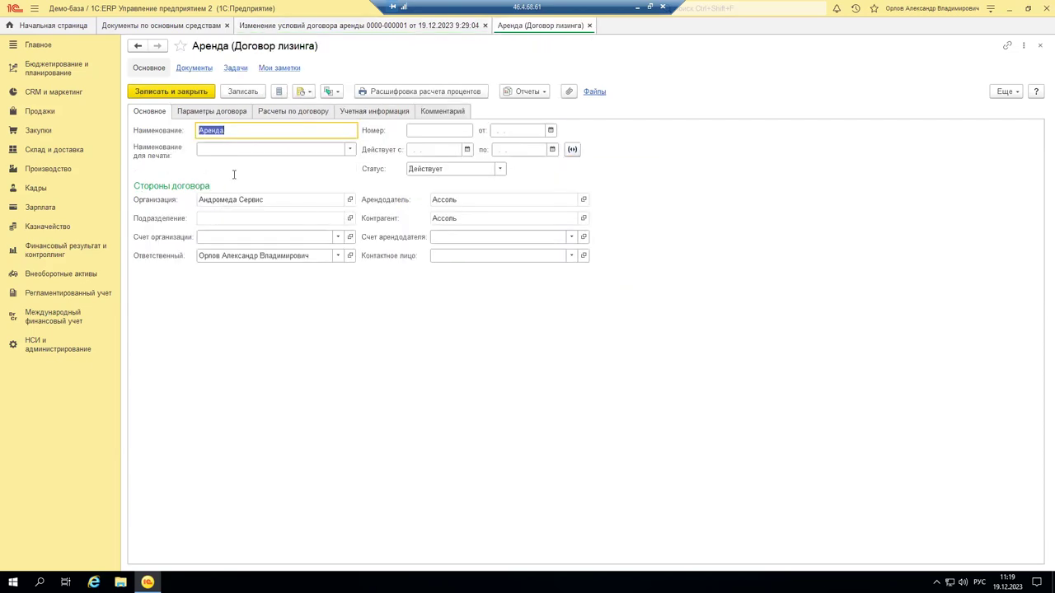
{"action": "left_click", "coordinate": [244, 113]}
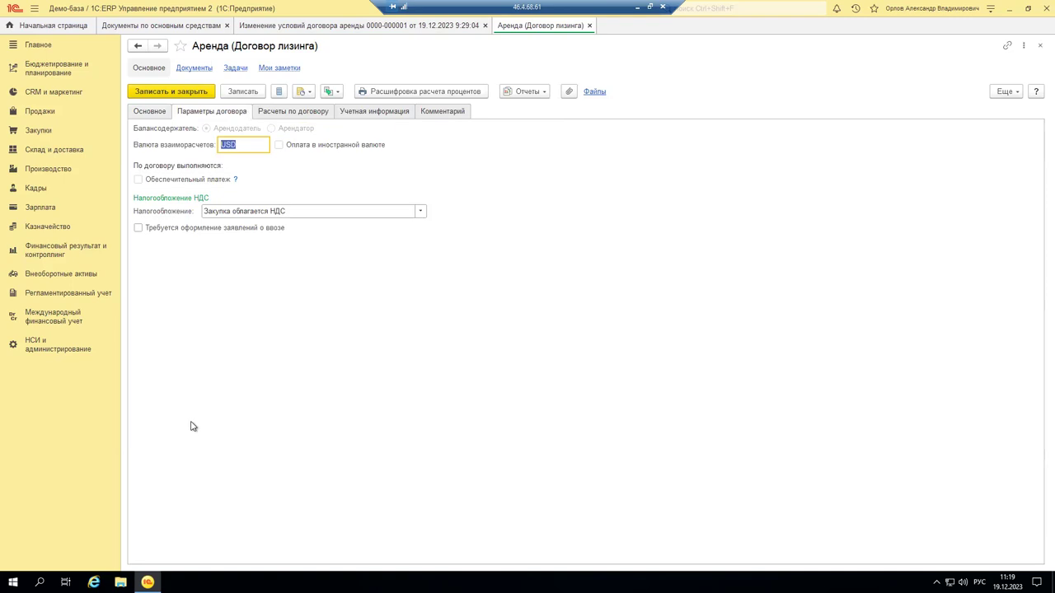
{"action": "left_click", "coordinate": [142, 117]}
{"action": "left_click", "coordinate": [210, 116]}
{"action": "left_click", "coordinate": [145, 114]}
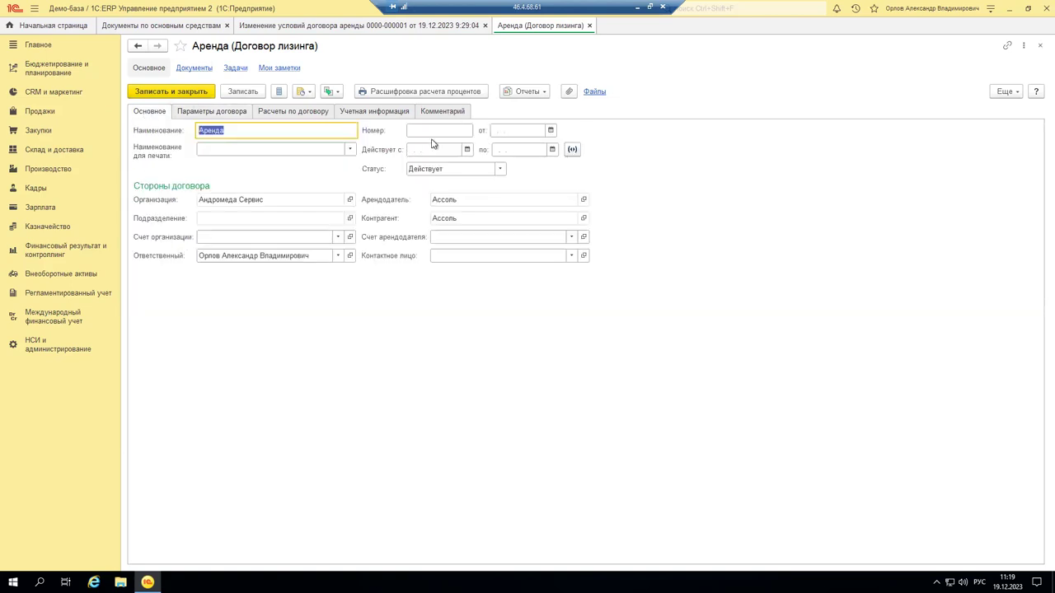
{"action": "left_click", "coordinate": [357, 112]}
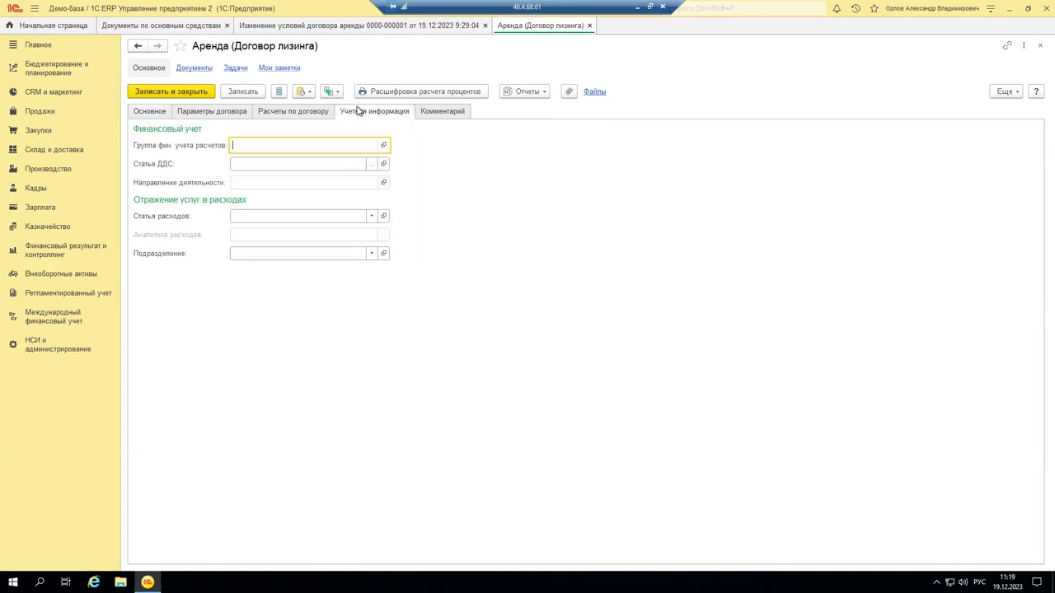
{"action": "left_click", "coordinate": [589, 26]}
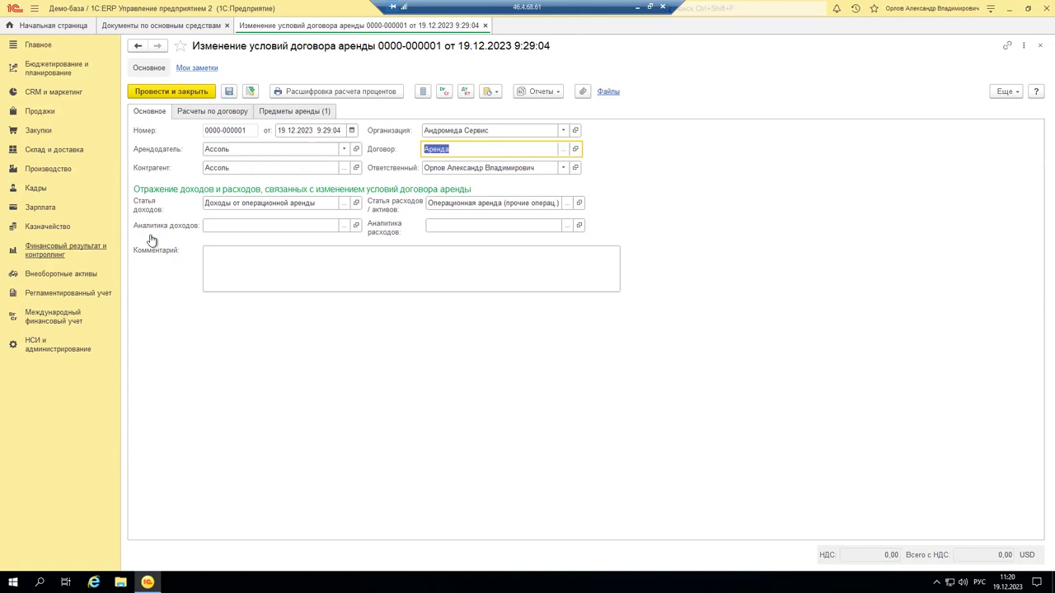
Step: View the income items available in the lease terms change document and its lease term settings, leaving both as they are
{"action": "left_click", "coordinate": [344, 202]}
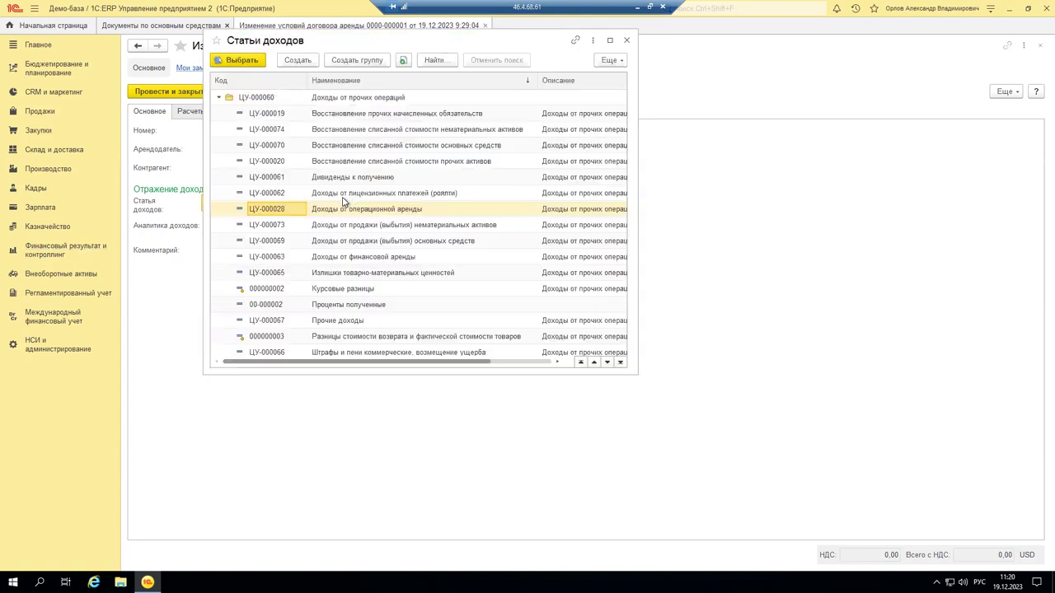
{"action": "left_click", "coordinate": [626, 40]}
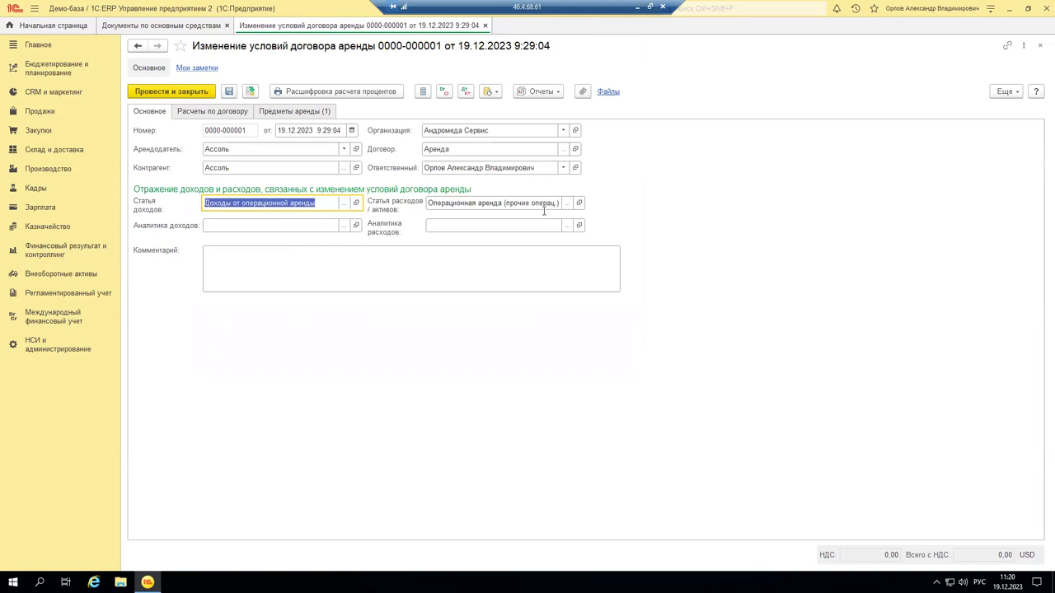
{"action": "left_click", "coordinate": [194, 116]}
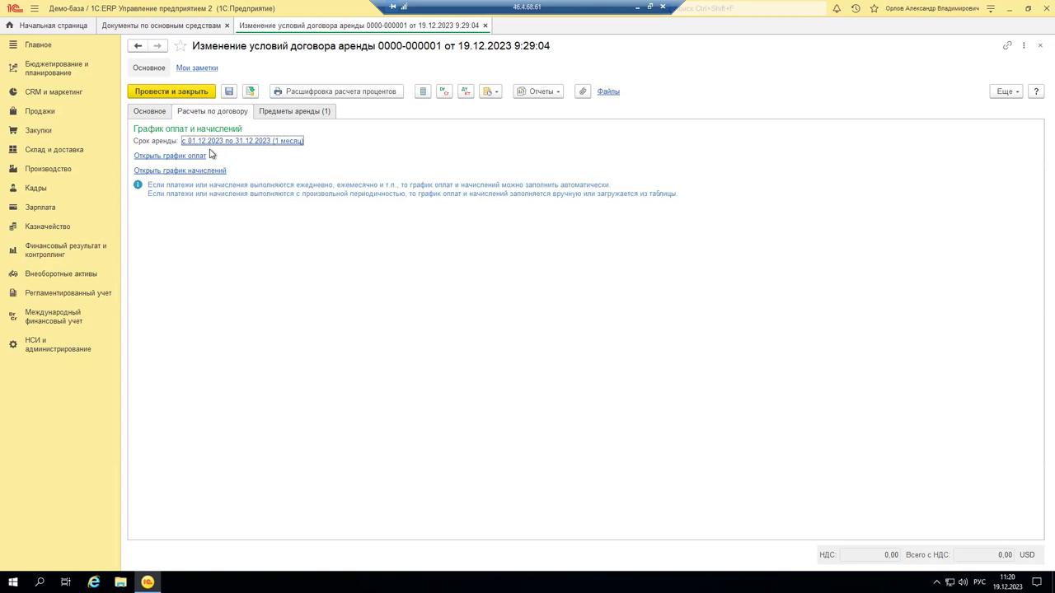
{"action": "left_click", "coordinate": [271, 141]}
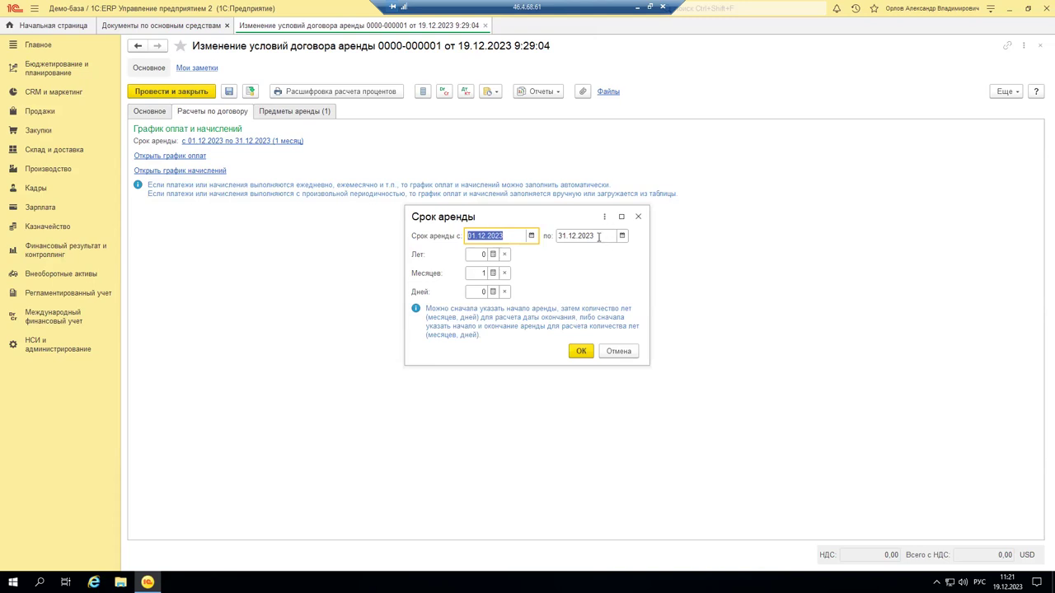
{"action": "left_click", "coordinate": [637, 218]}
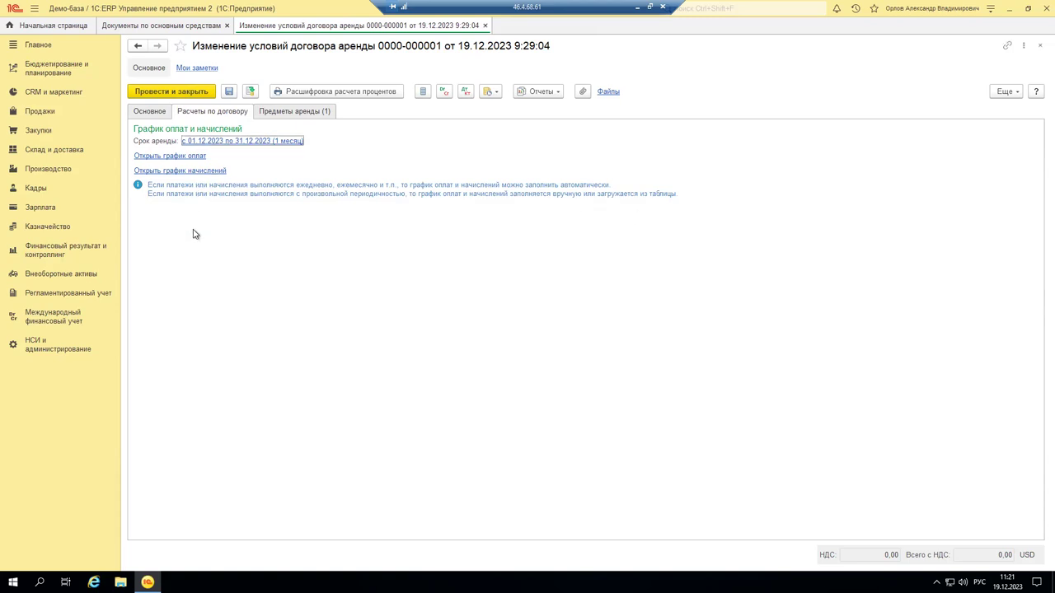
Step: Examine the payment and accrual schedules for the "Аренда" contract, and display the document's leased items
{"action": "left_click", "coordinate": [164, 157]}
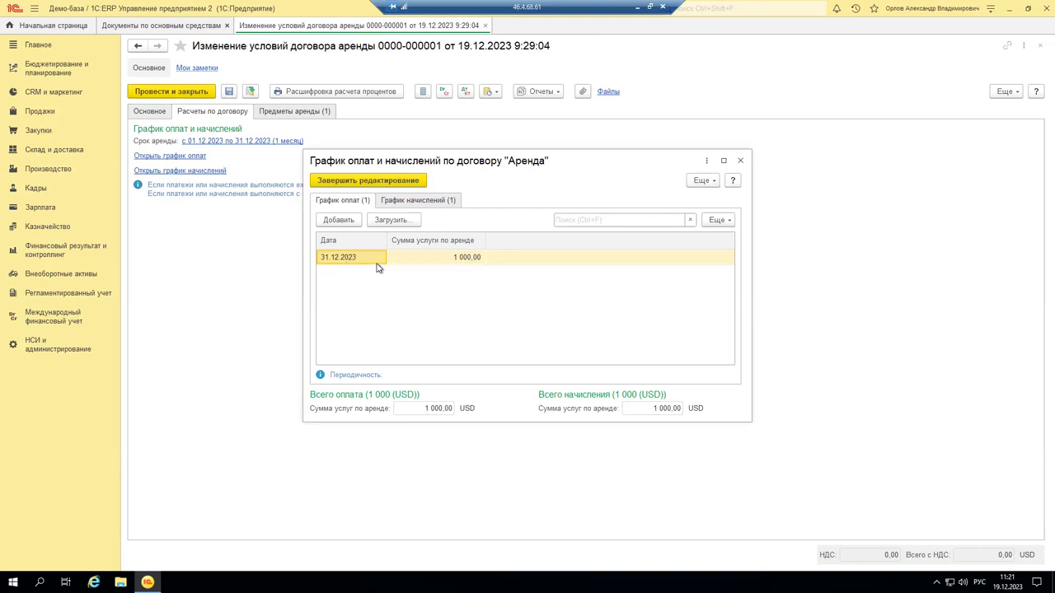
{"action": "left_click", "coordinate": [449, 258]}
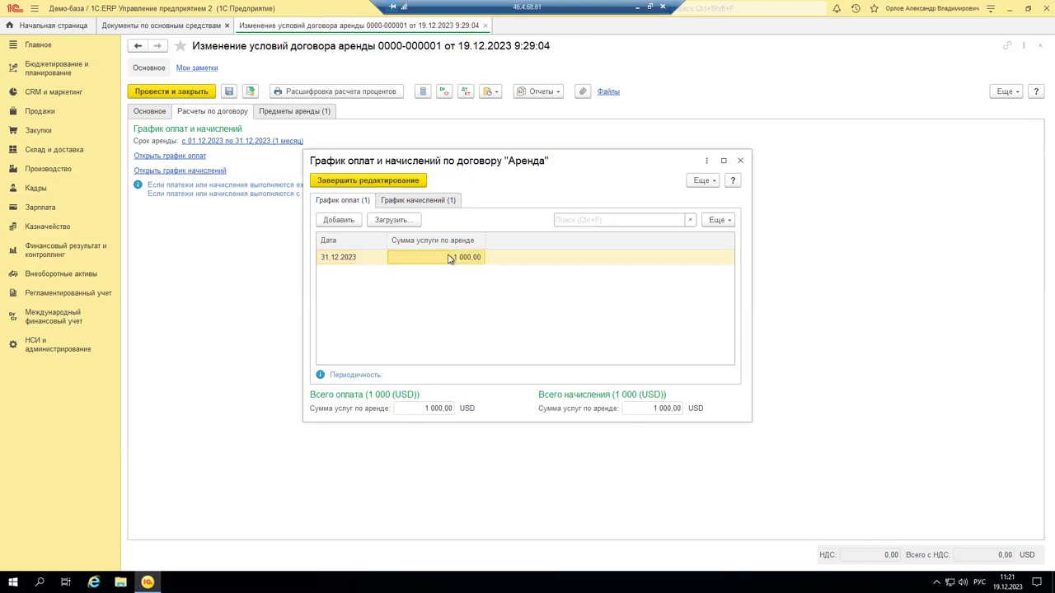
{"action": "left_click", "coordinate": [431, 201]}
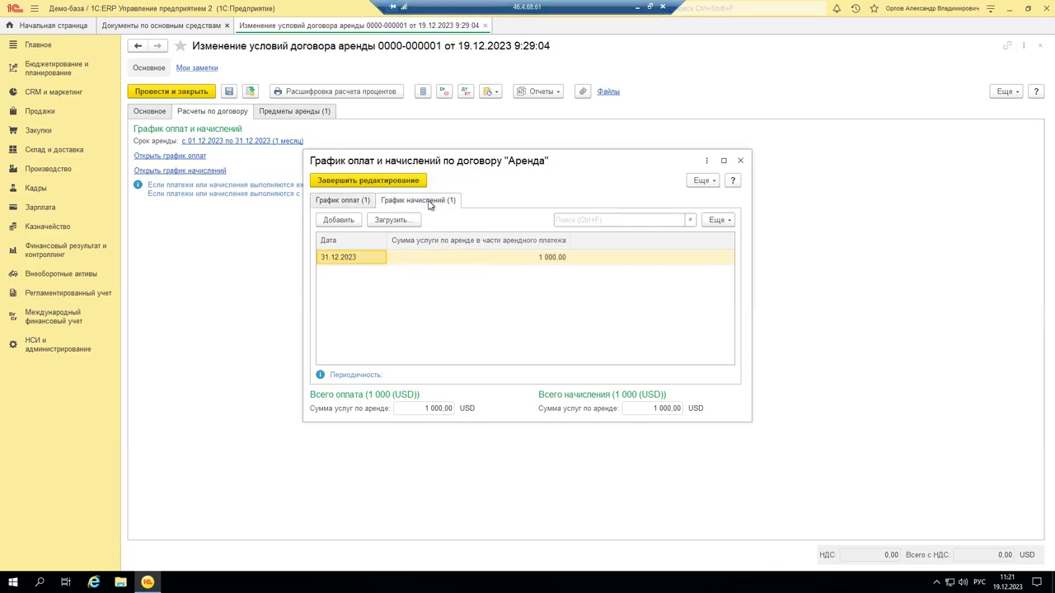
{"action": "left_click", "coordinate": [518, 259]}
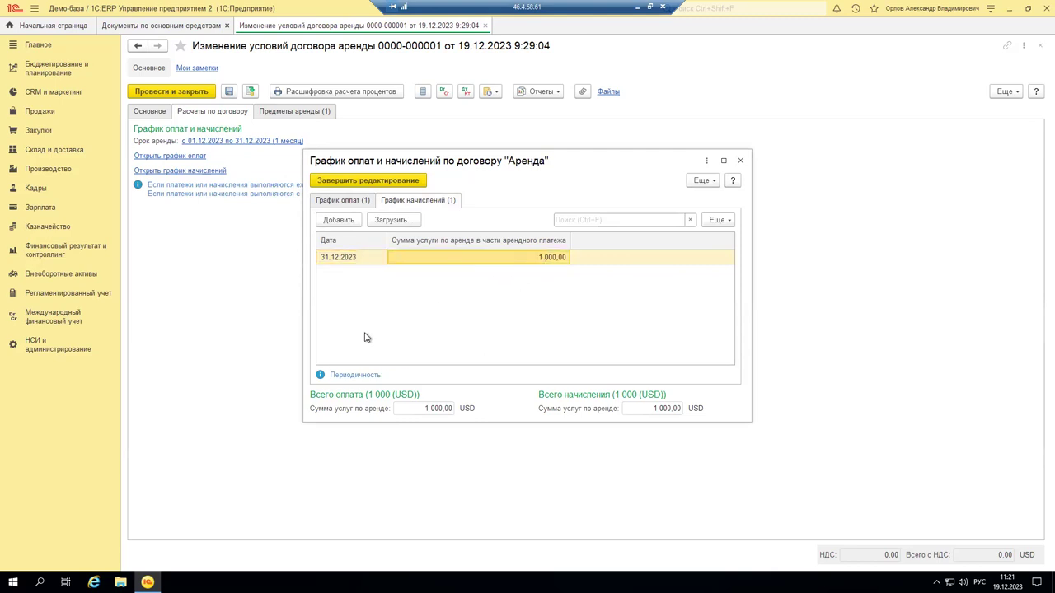
{"action": "left_click", "coordinate": [739, 162]}
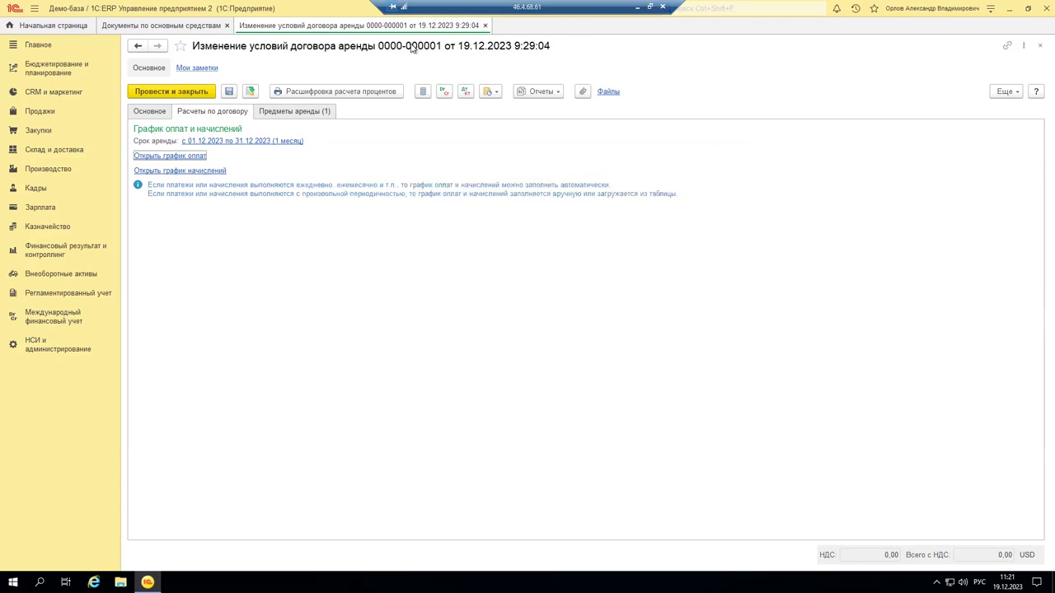
{"action": "left_click", "coordinate": [290, 112]}
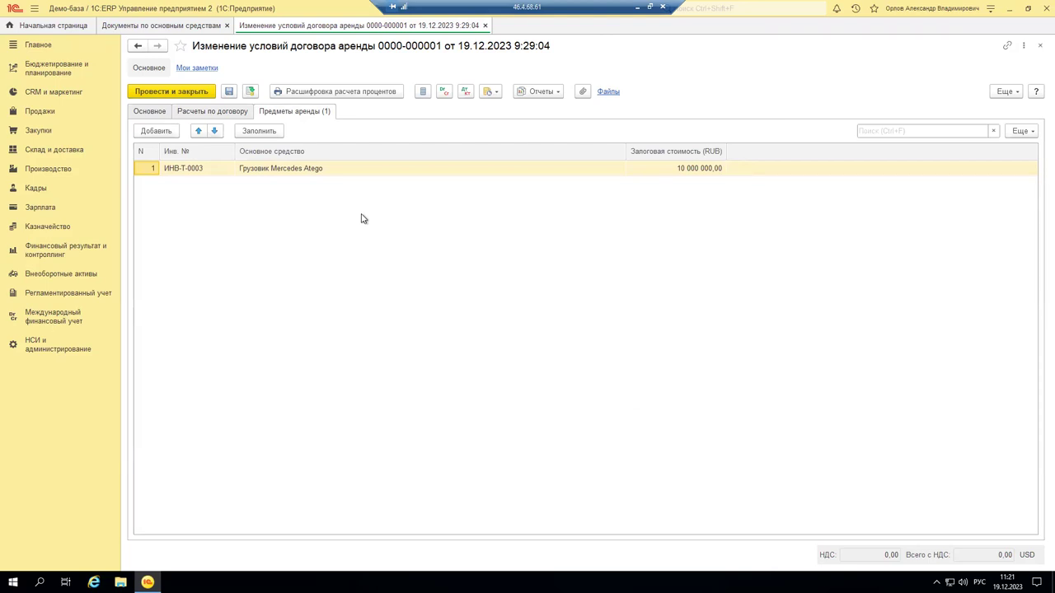
Step: View the fixed assets available for the leased item, keep "Грузовик Mercedes Atego", and inspect its editable pledge value without changing it
{"action": "left_click", "coordinate": [366, 167]}
{"action": "left_click", "coordinate": [367, 167]}
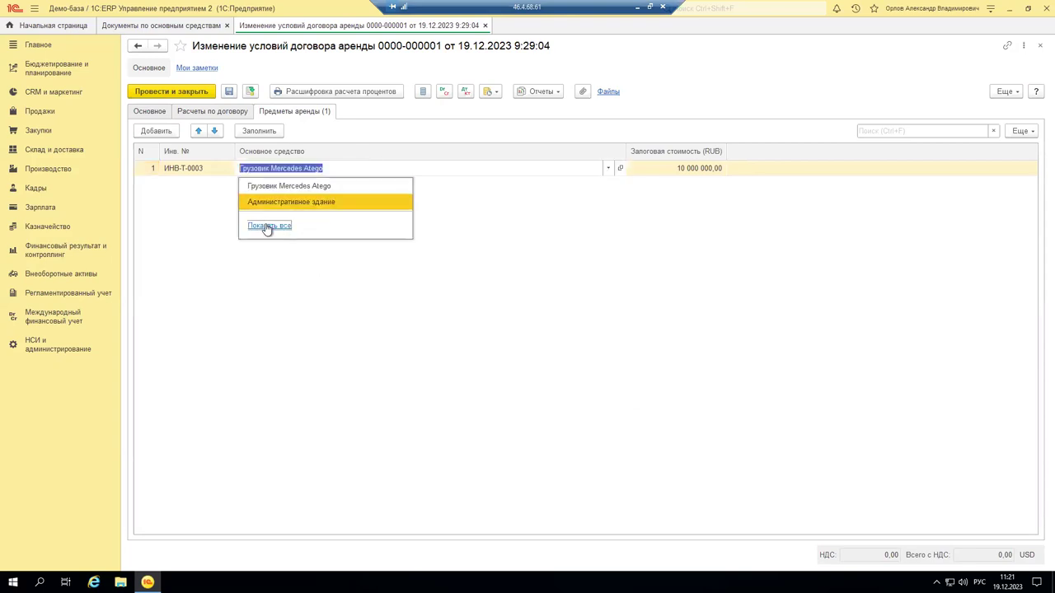
{"action": "left_click", "coordinate": [270, 227]}
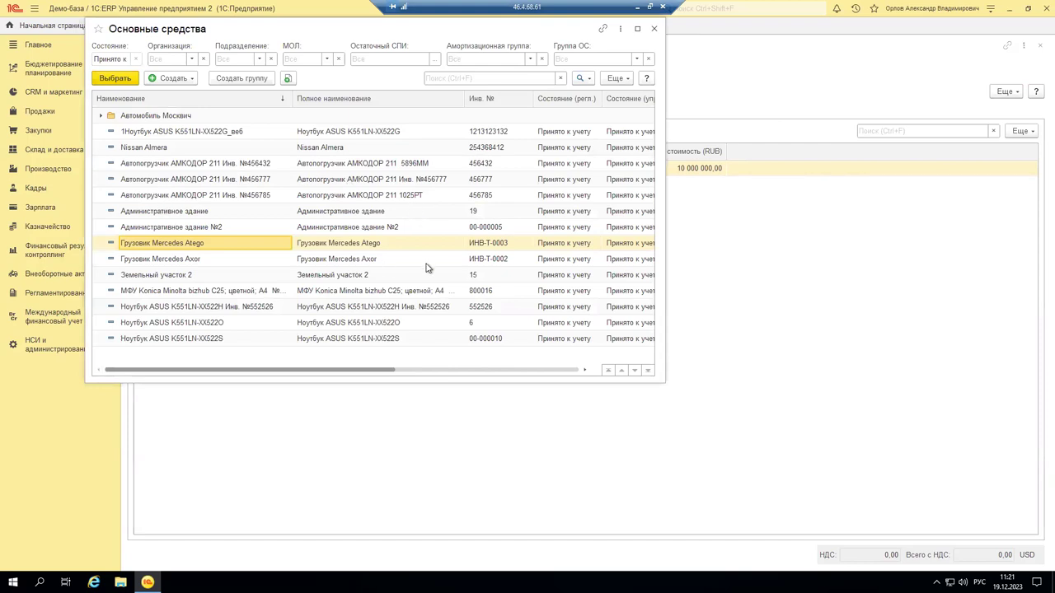
{"action": "double_click", "coordinate": [204, 245]}
{"action": "left_click", "coordinate": [715, 272]}
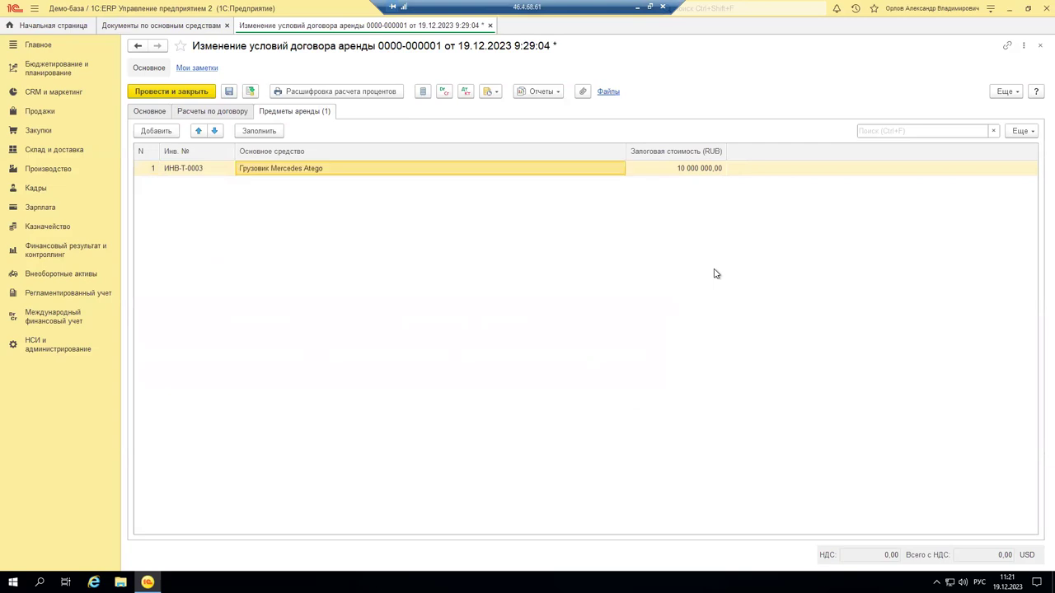
{"action": "left_click", "coordinate": [658, 167]}
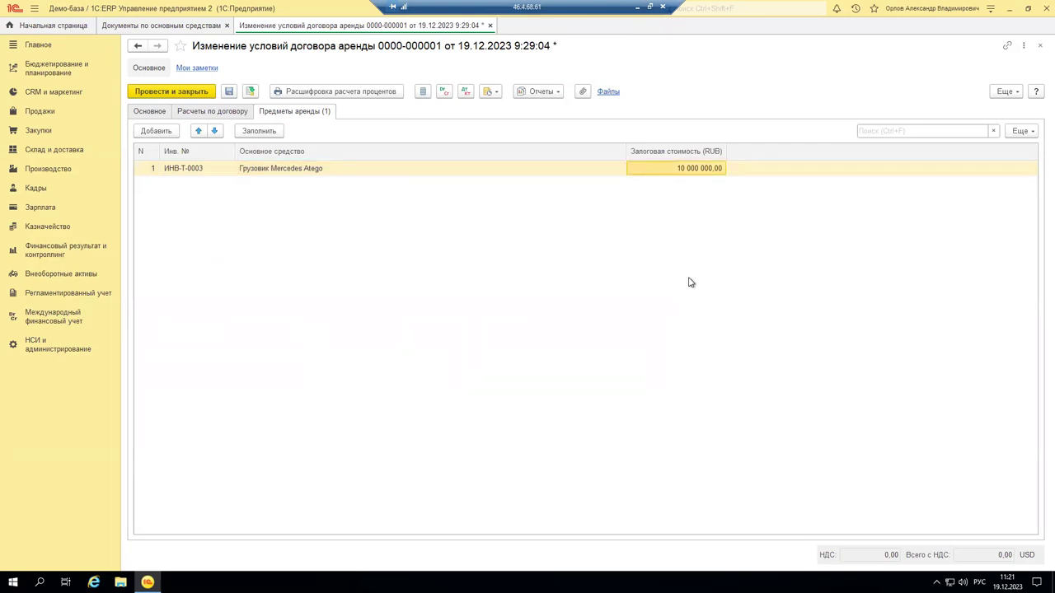
{"action": "double_click", "coordinate": [680, 169]}
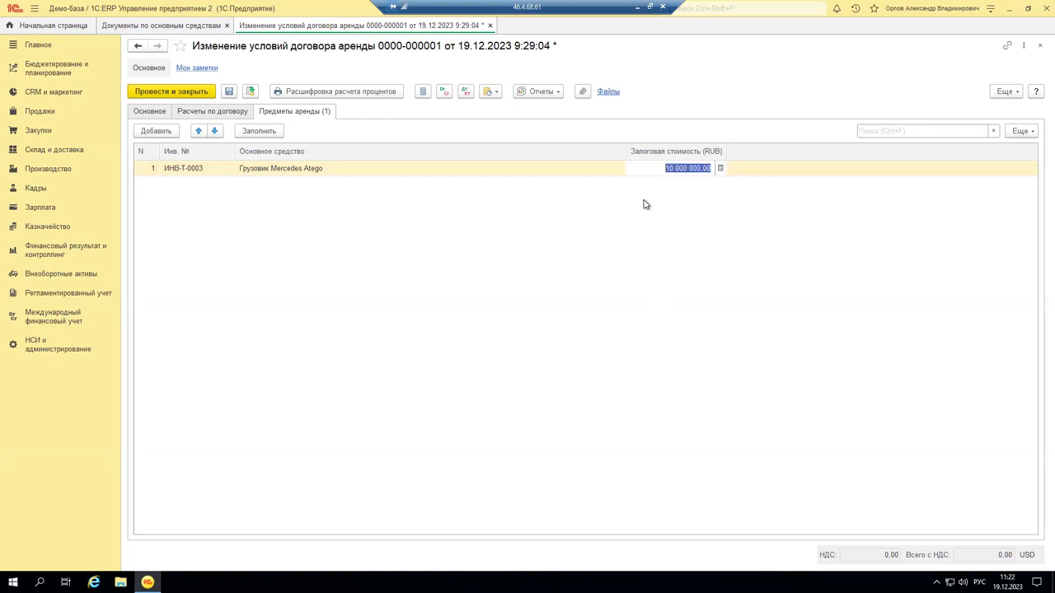
{"action": "left_click", "coordinate": [417, 262]}
Step: Return to the lease terms change document's main details and close the document without saving the changes
{"action": "left_click", "coordinate": [147, 111]}
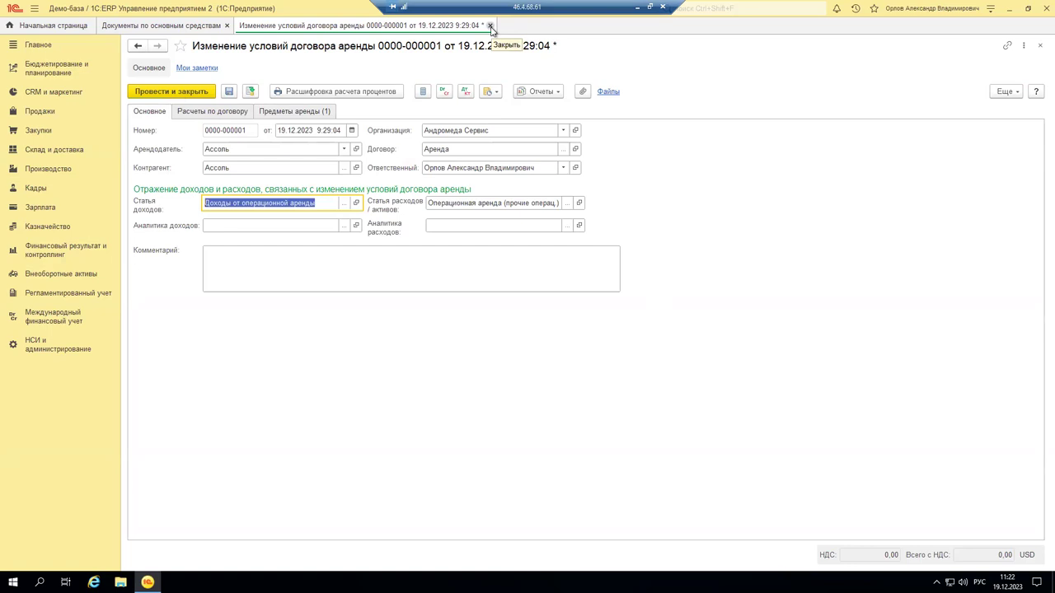
{"action": "left_click", "coordinate": [490, 27]}
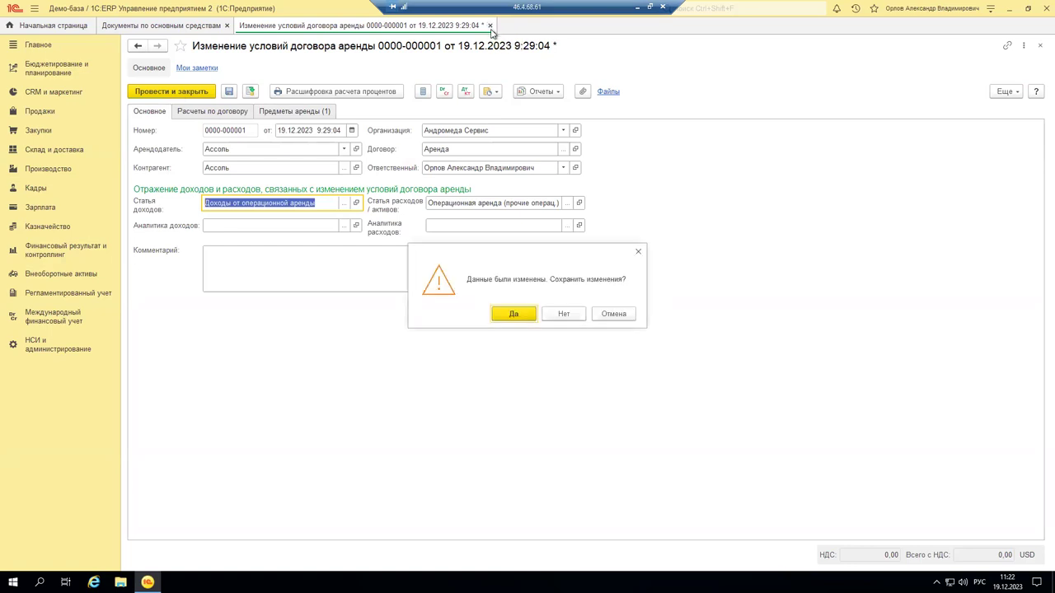
{"action": "left_click", "coordinate": [570, 318]}
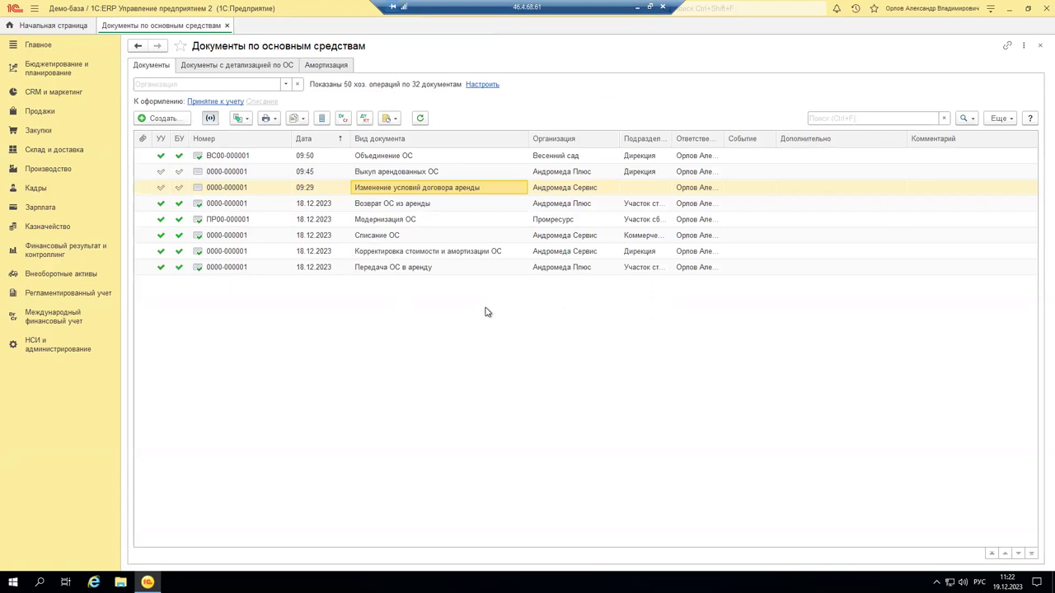
Step: Open the "Объединение ОС" document and view its accounting type and operation options, keeping "Объединение в новое ОС"
{"action": "double_click", "coordinate": [372, 159]}
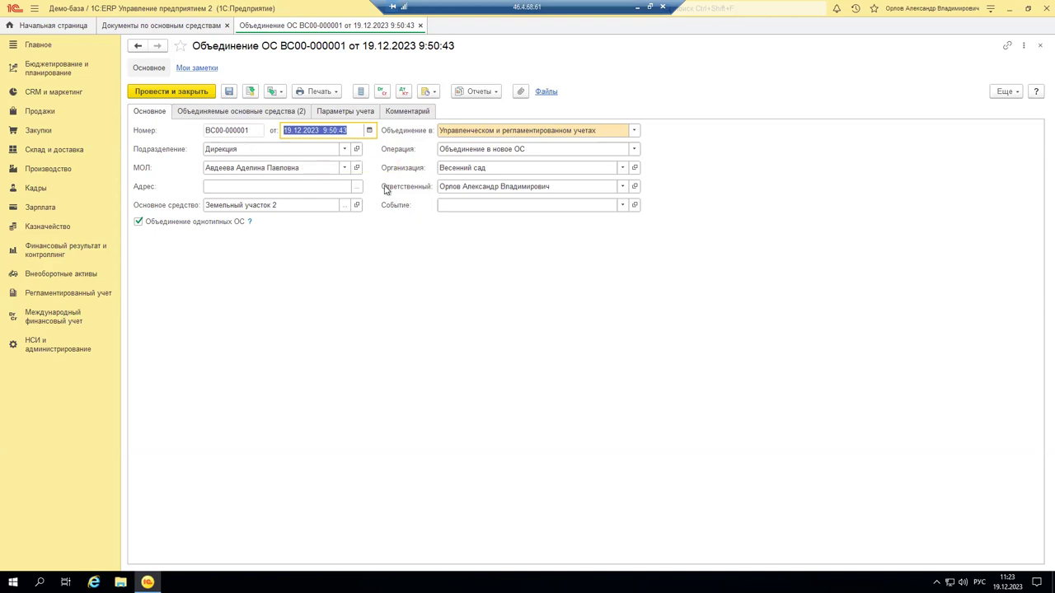
{"action": "left_click", "coordinate": [633, 132]}
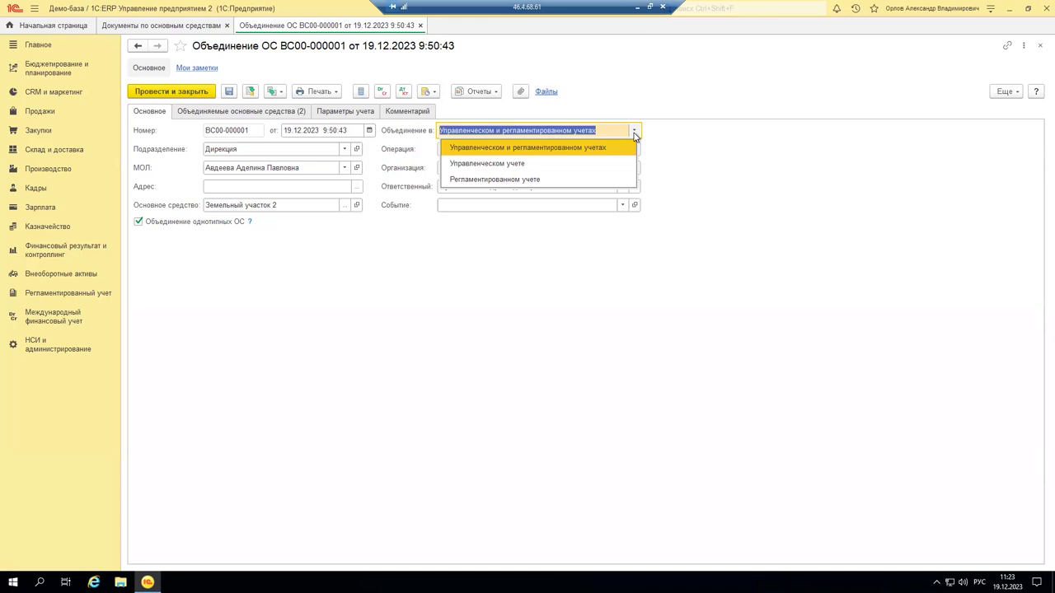
{"action": "left_click", "coordinate": [683, 200]}
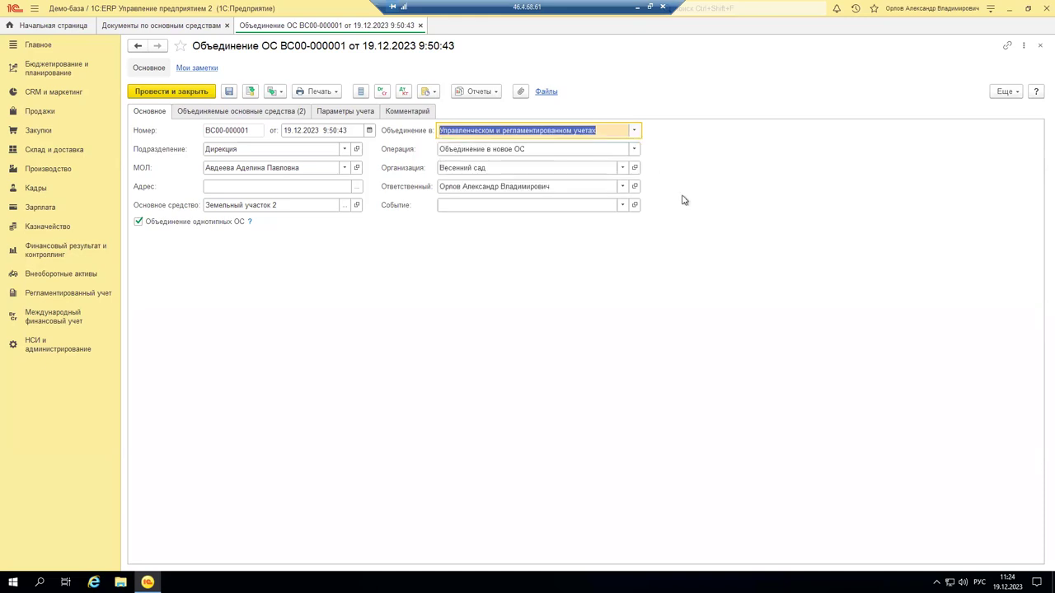
{"action": "left_click", "coordinate": [632, 149]}
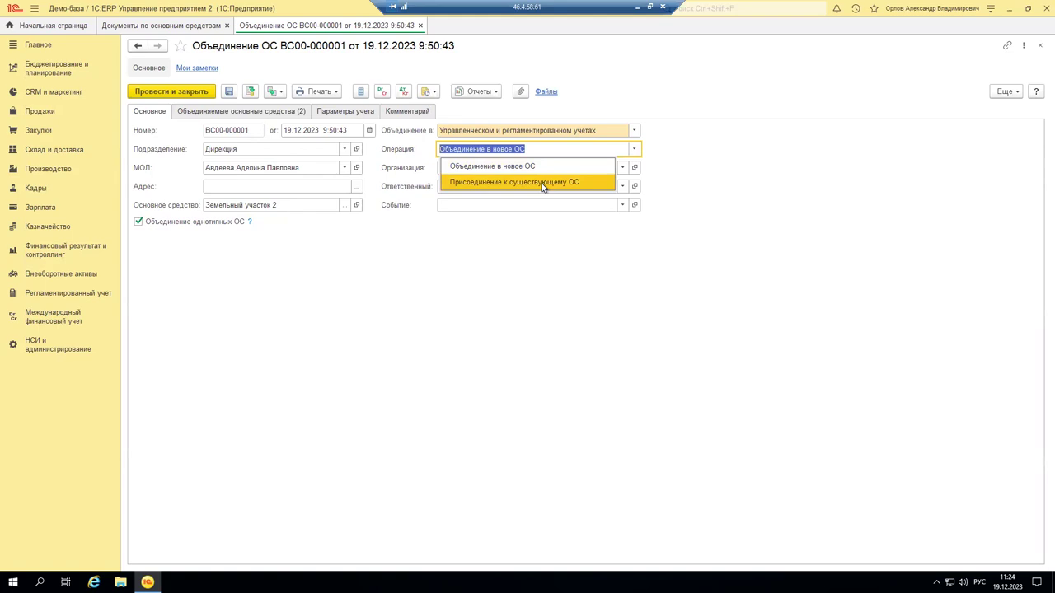
{"action": "left_click", "coordinate": [515, 270]}
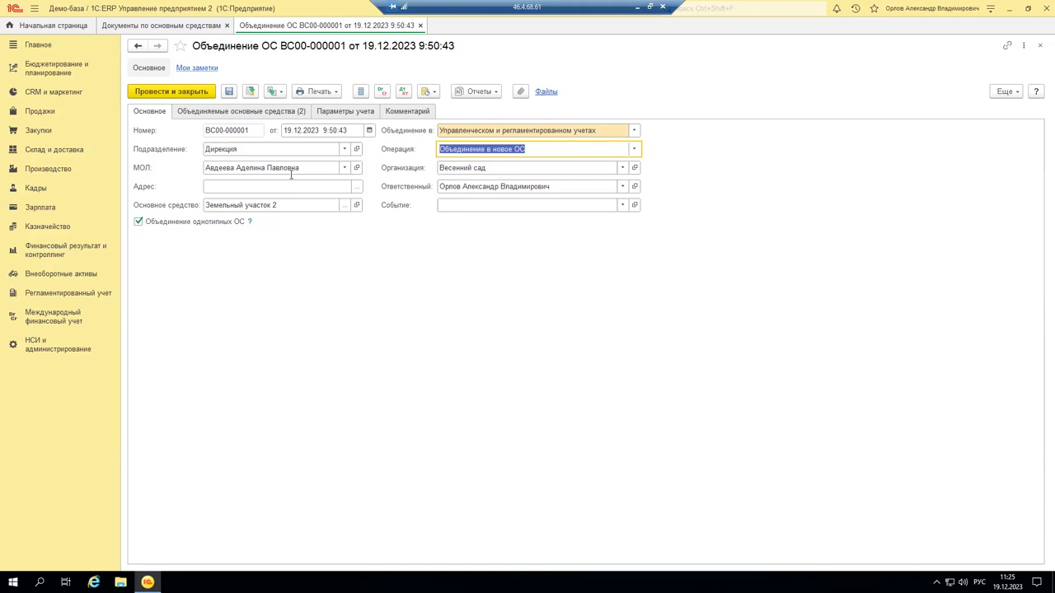
Step: Display the fixed assets being merged and examine the list available for selection, closing it without adding any
{"action": "left_click", "coordinate": [252, 112]}
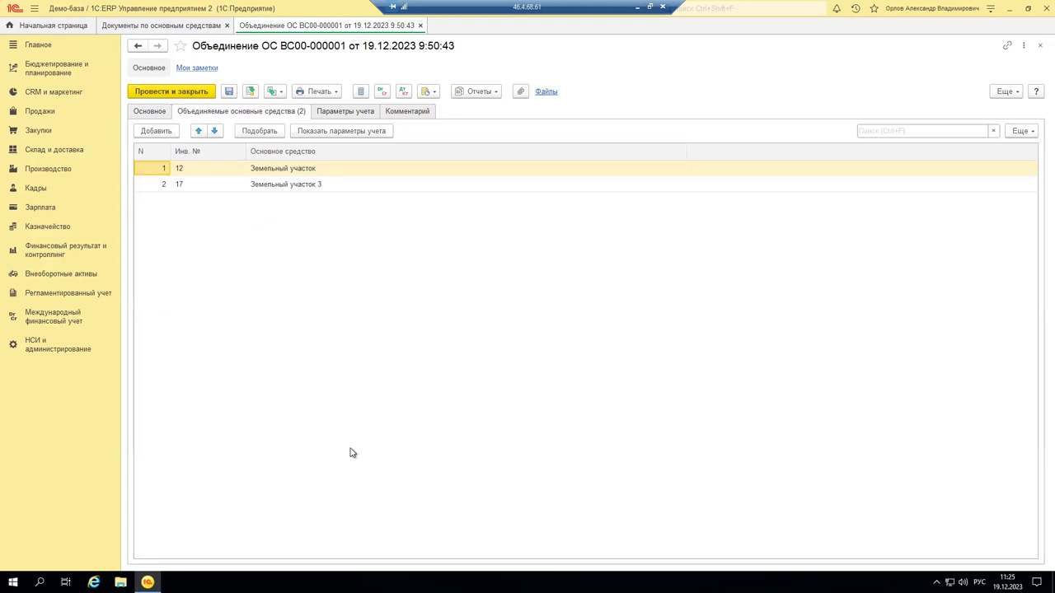
{"action": "left_click", "coordinate": [262, 133]}
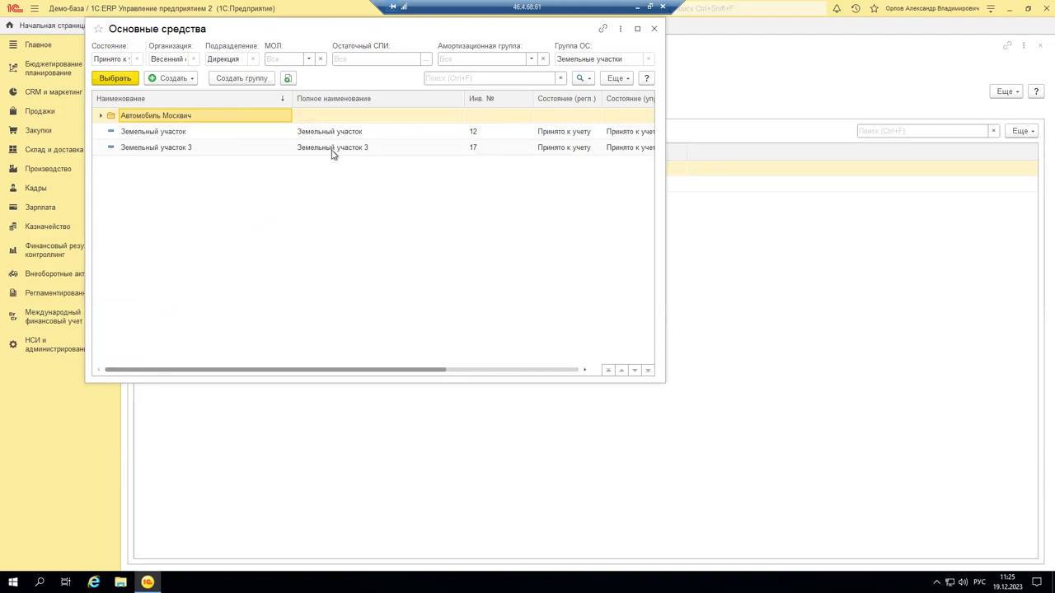
{"action": "left_click", "coordinate": [456, 148]}
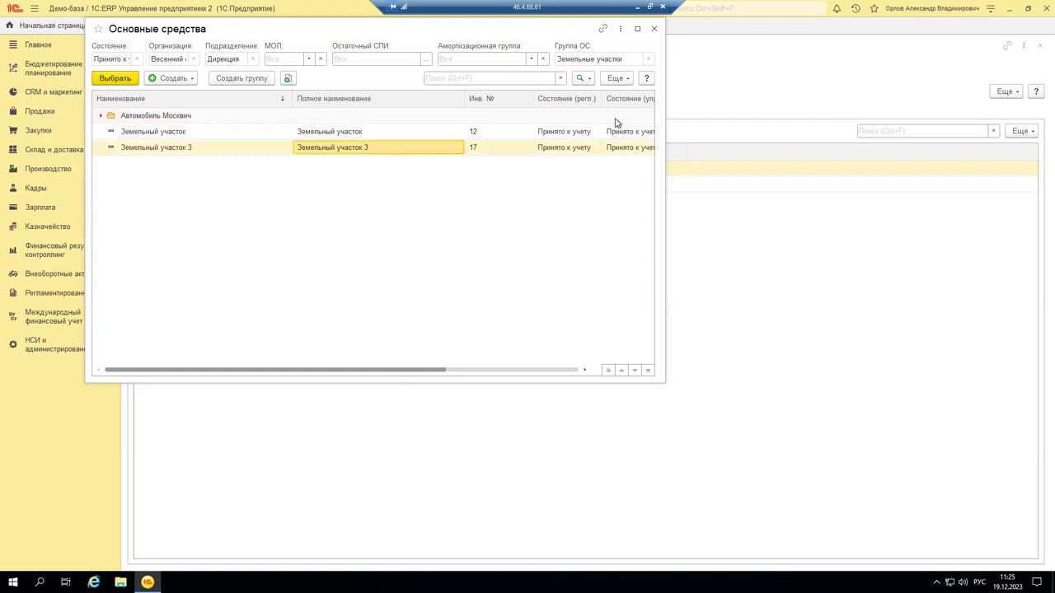
{"action": "left_click_drag", "start_coordinate": [441, 371], "coordinate": [602, 365]}
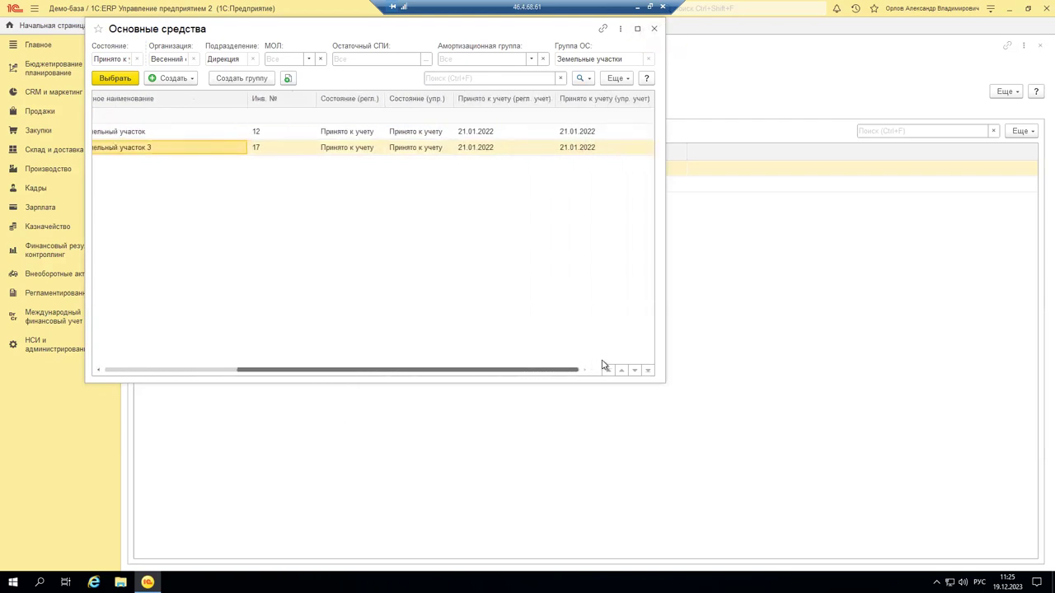
{"action": "left_click", "coordinate": [654, 29]}
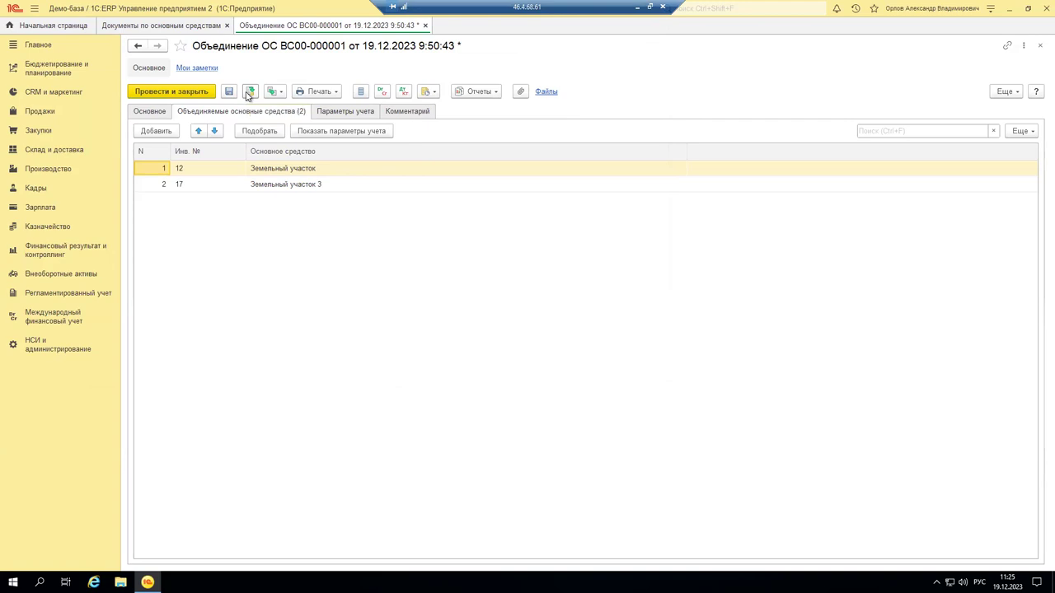
Step: Check the merger document's accounting parameters, post the document and reflect it in regulated accounting
{"action": "left_click", "coordinate": [327, 117]}
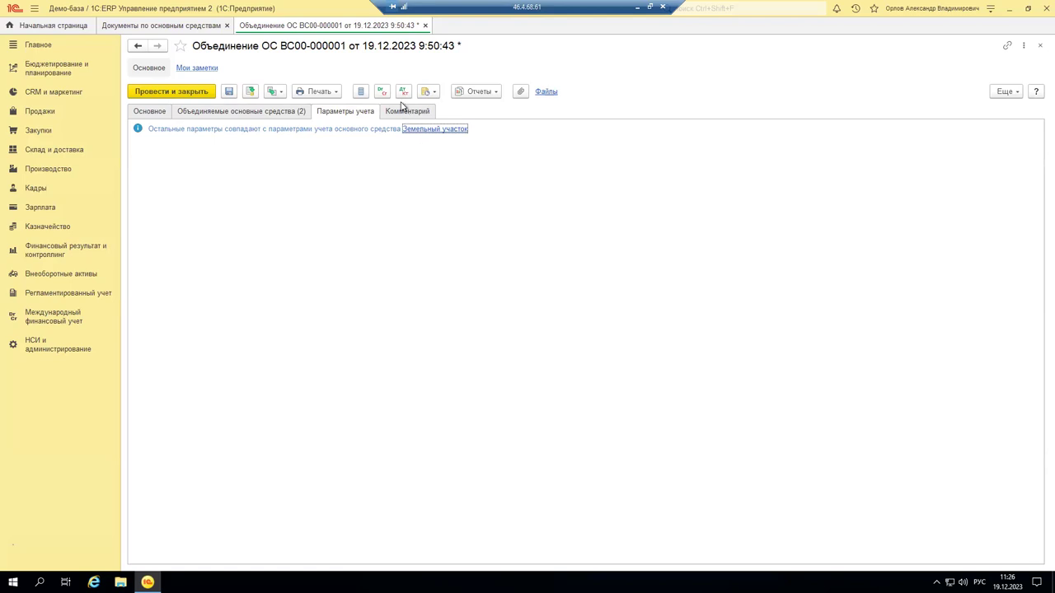
{"action": "left_click", "coordinate": [247, 94]}
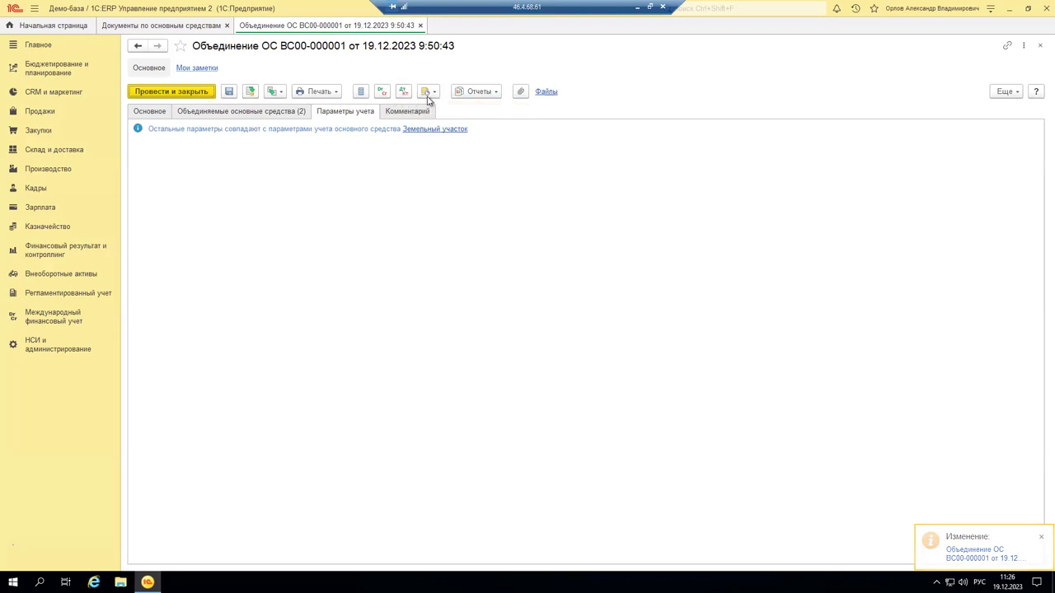
{"action": "left_click", "coordinate": [403, 91]}
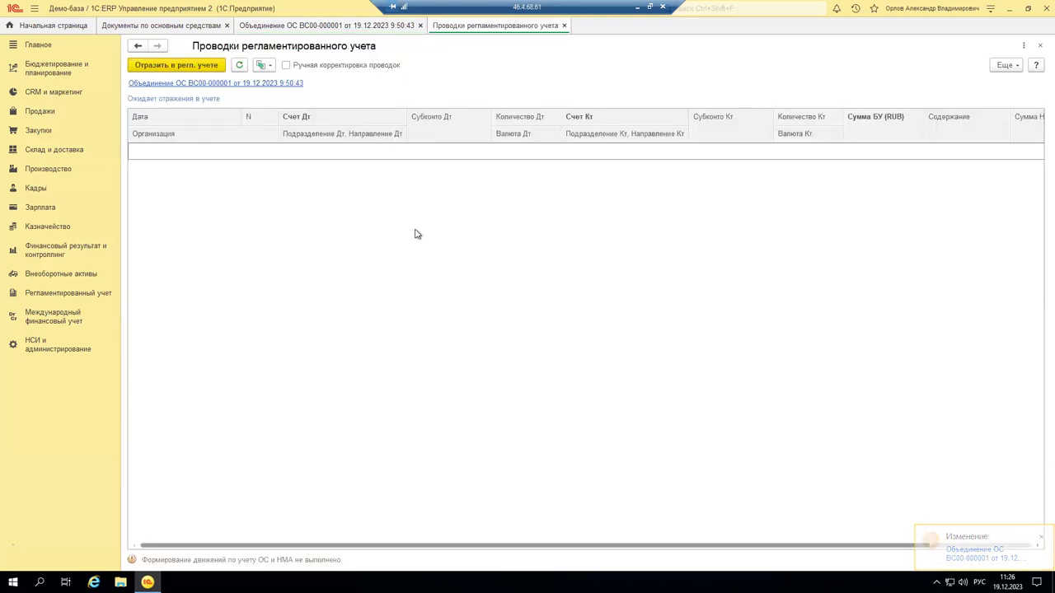
{"action": "left_click", "coordinate": [152, 65]}
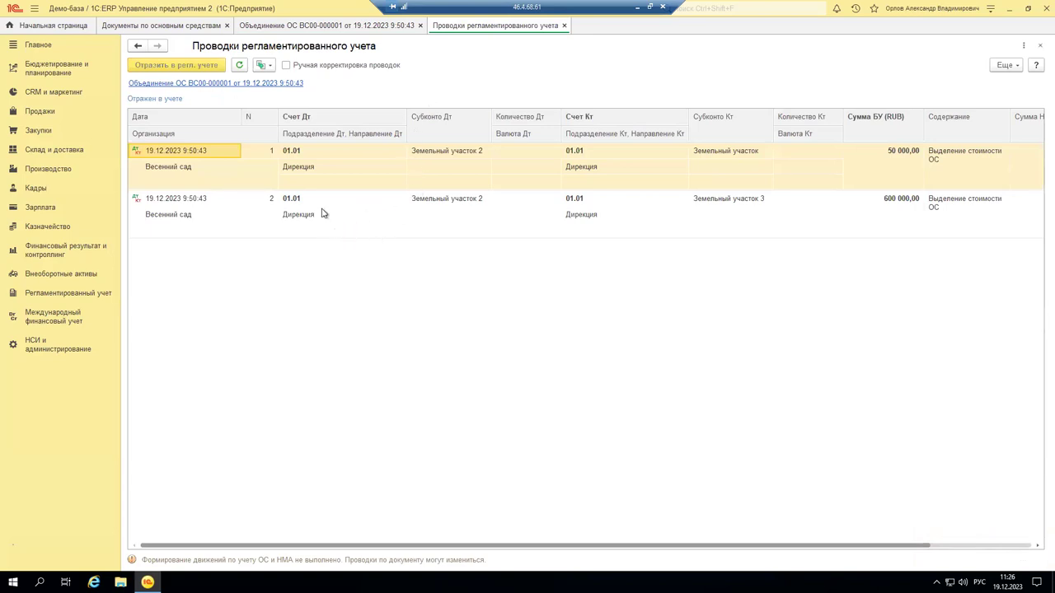
Step: Examine the debit and credit accounts and land plots in the merger document's regulated accounting entries, and close the entries
{"action": "left_click", "coordinate": [744, 154]}
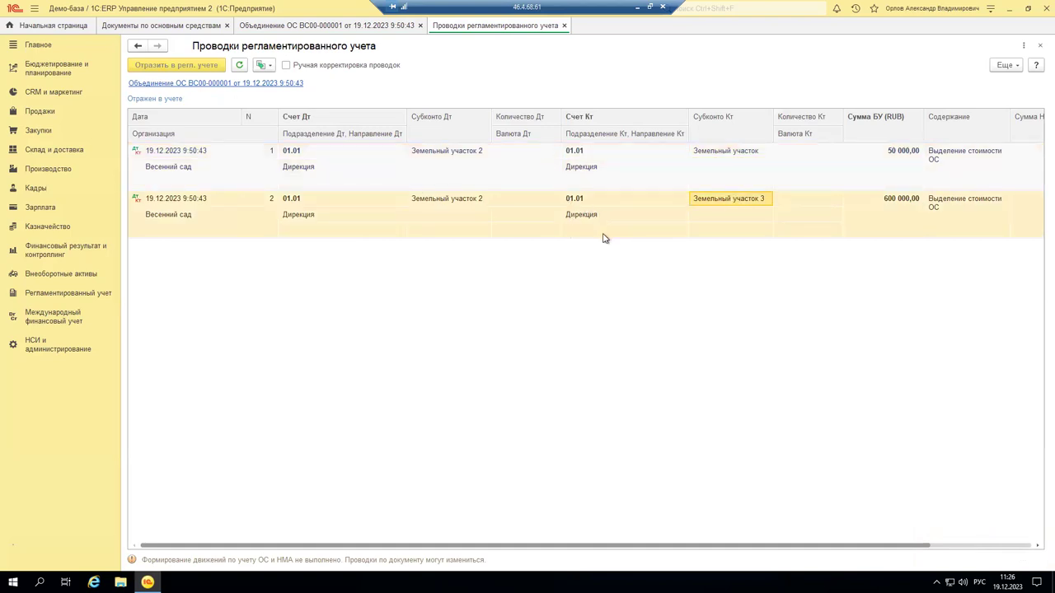
{"action": "left_click", "coordinate": [308, 156]}
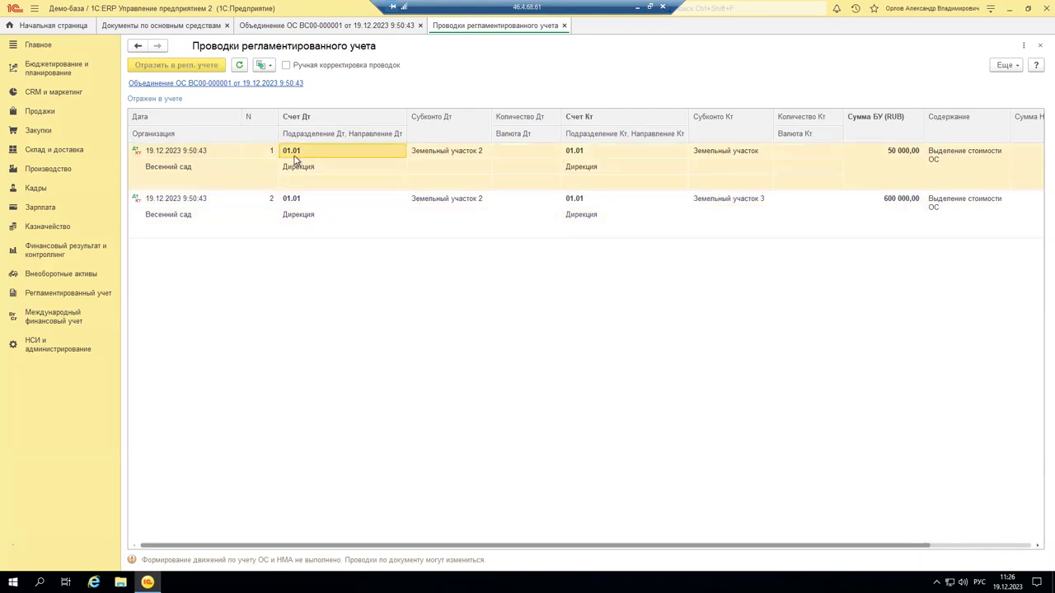
{"action": "left_click", "coordinate": [472, 151]}
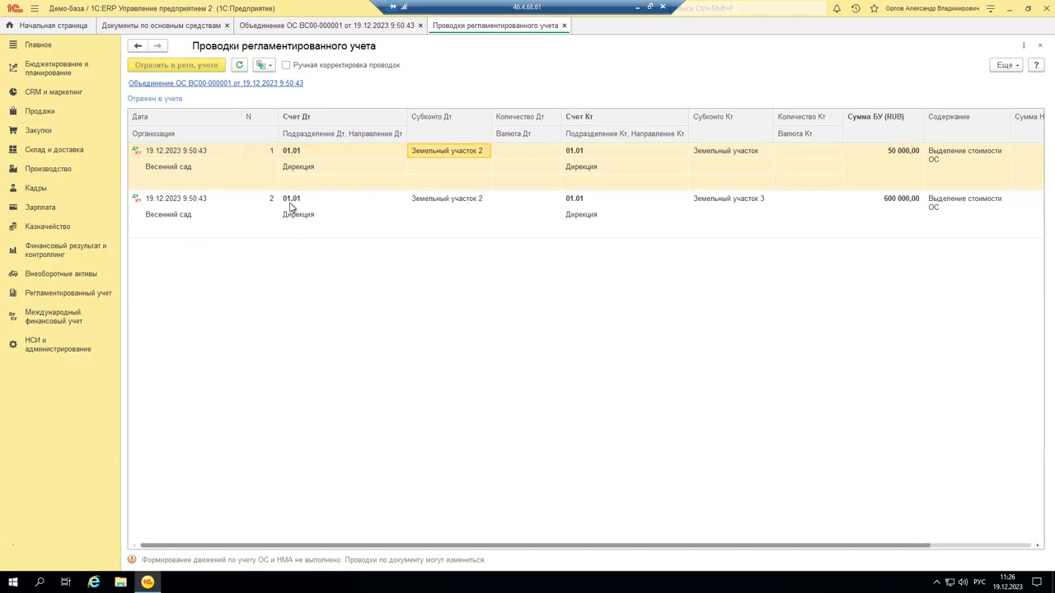
{"action": "left_click", "coordinate": [220, 211]}
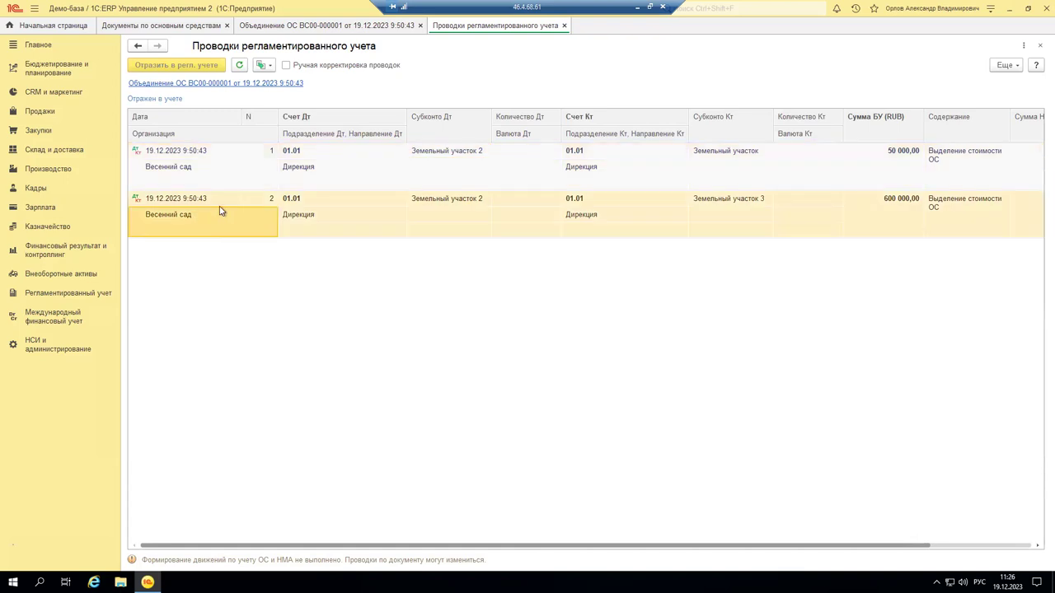
{"action": "left_click", "coordinate": [564, 25]}
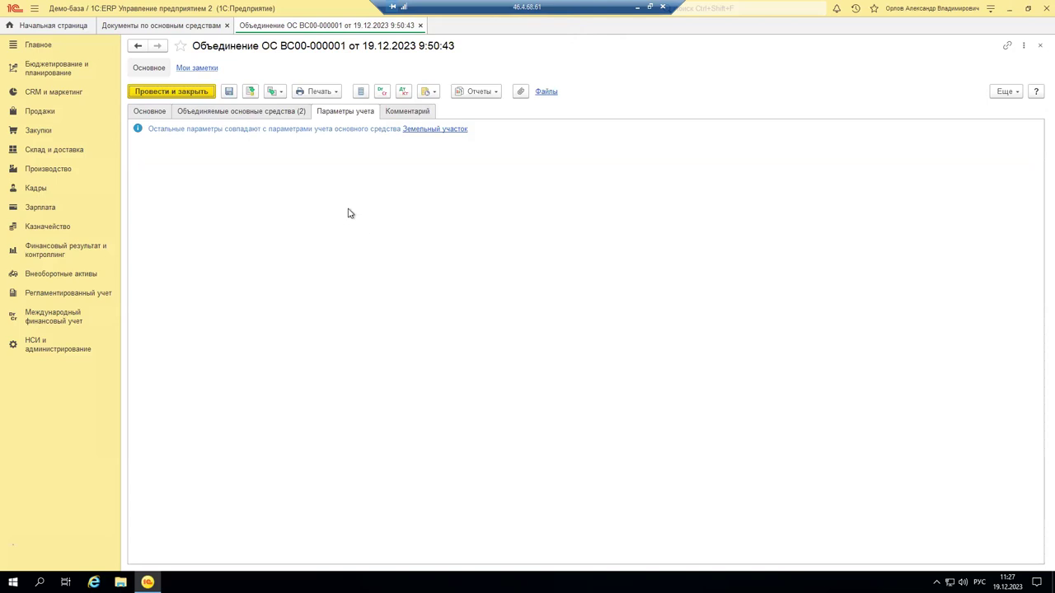
Step: Generate and examine the "ОС-1 (Акт о приеме-передаче ОС)" form for the merger, close it and return to the document's main details
{"action": "left_click", "coordinate": [328, 95]}
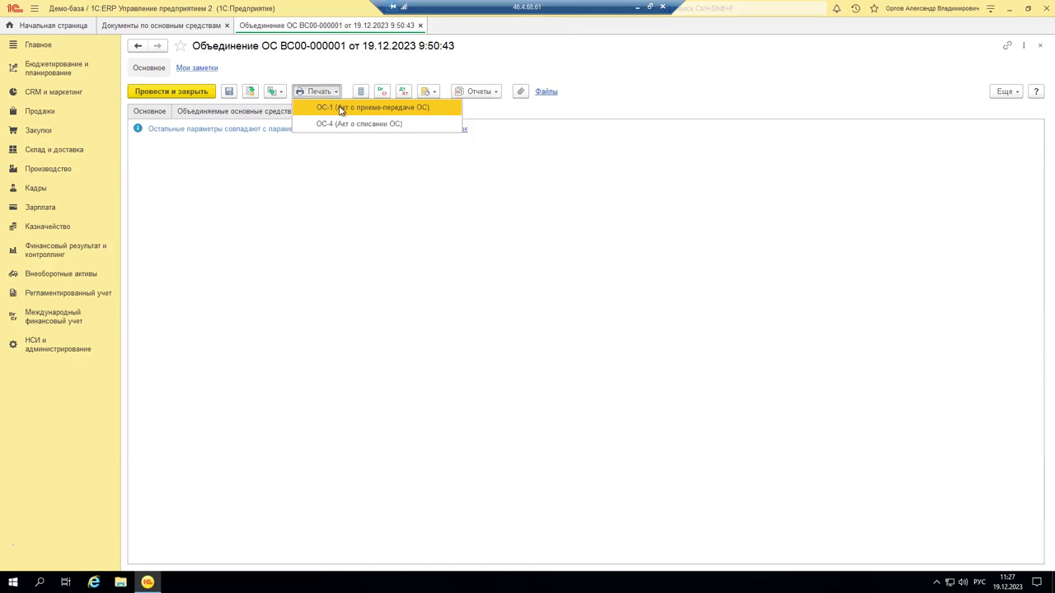
{"action": "left_click", "coordinate": [341, 108]}
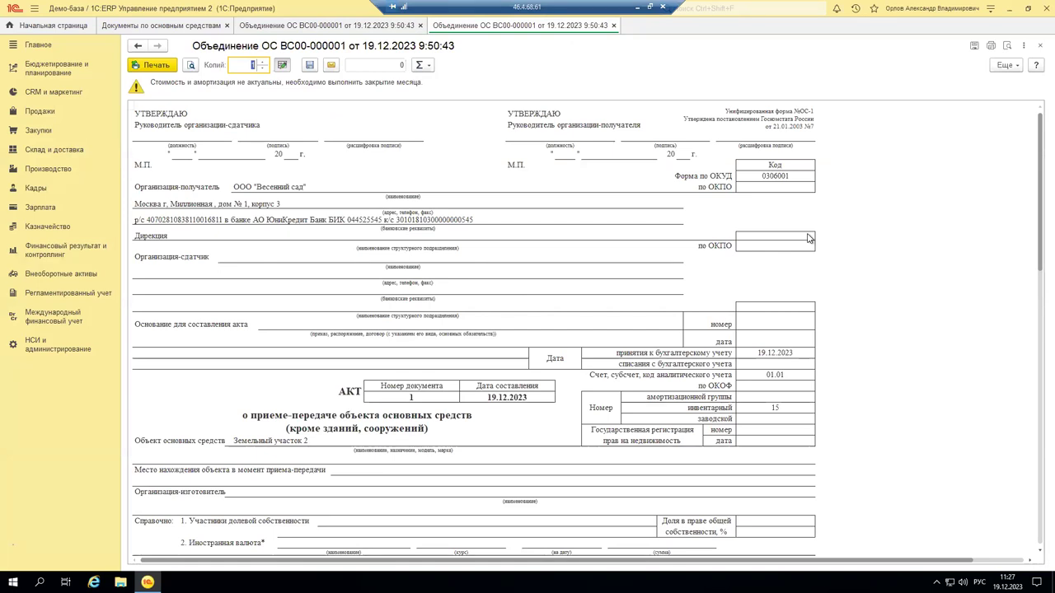
{"action": "left_click", "coordinate": [370, 258]}
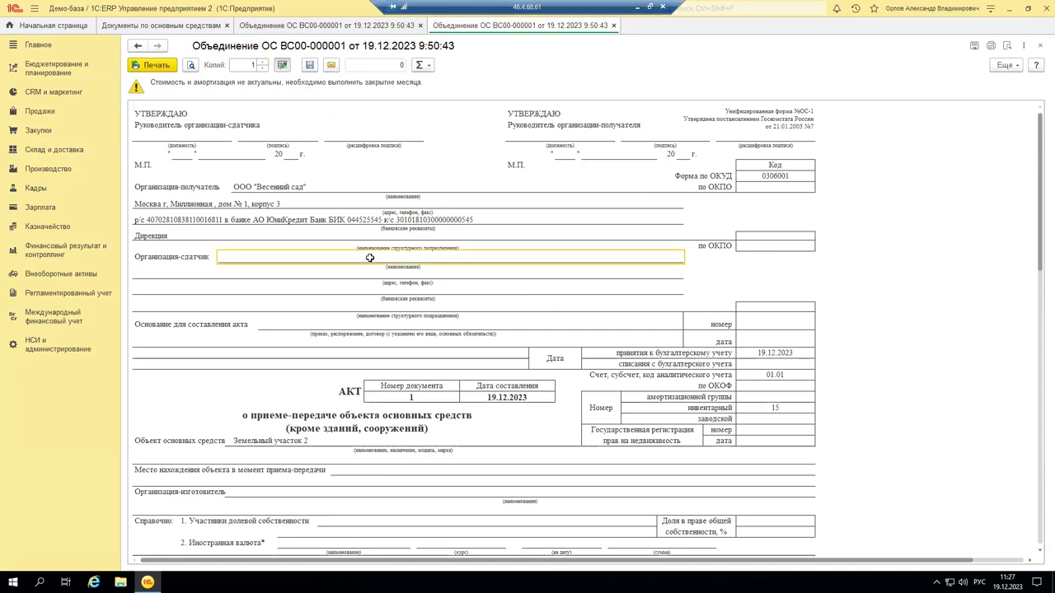
{"action": "scroll", "coordinate": [366, 256], "scroll_direction": "down", "scroll_amount": 1}
{"action": "scroll", "coordinate": [360, 252], "scroll_direction": "up", "scroll_amount": 1}
{"action": "scroll", "coordinate": [225, 453], "scroll_direction": "down", "scroll_amount": 3}
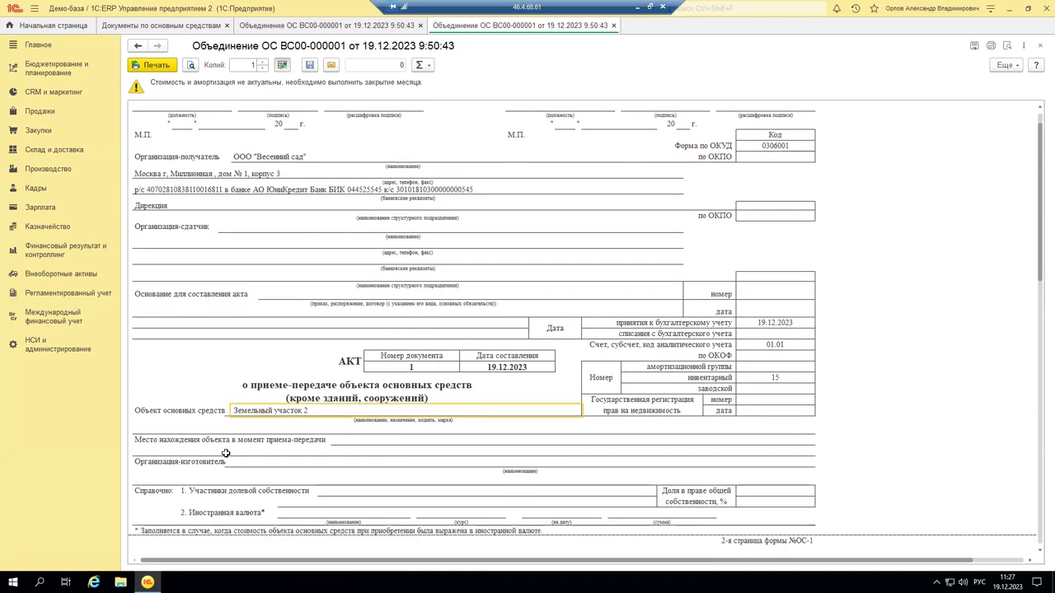
{"action": "scroll", "coordinate": [226, 453], "scroll_direction": "down", "scroll_amount": 7}
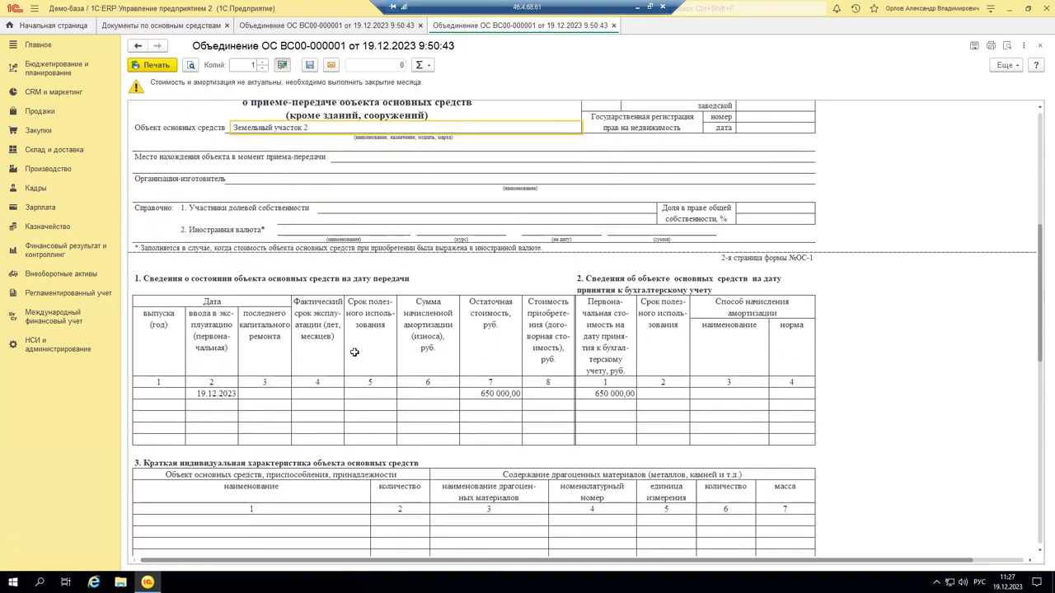
{"action": "scroll", "coordinate": [364, 298], "scroll_direction": "up", "scroll_amount": 7}
{"action": "scroll", "coordinate": [638, 365], "scroll_direction": "up", "scroll_amount": 3}
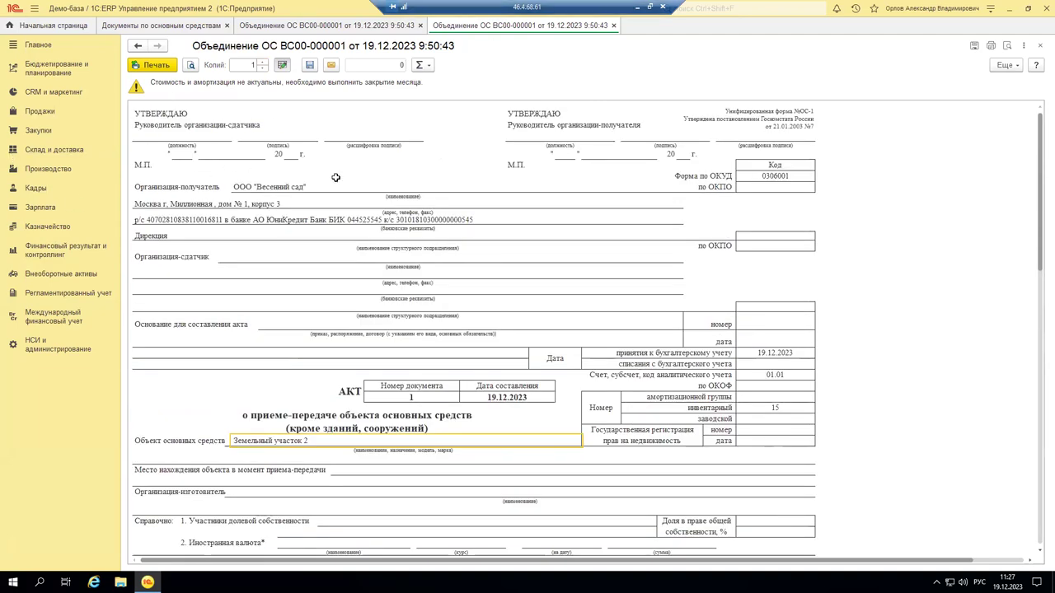
{"action": "left_click", "coordinate": [614, 25]}
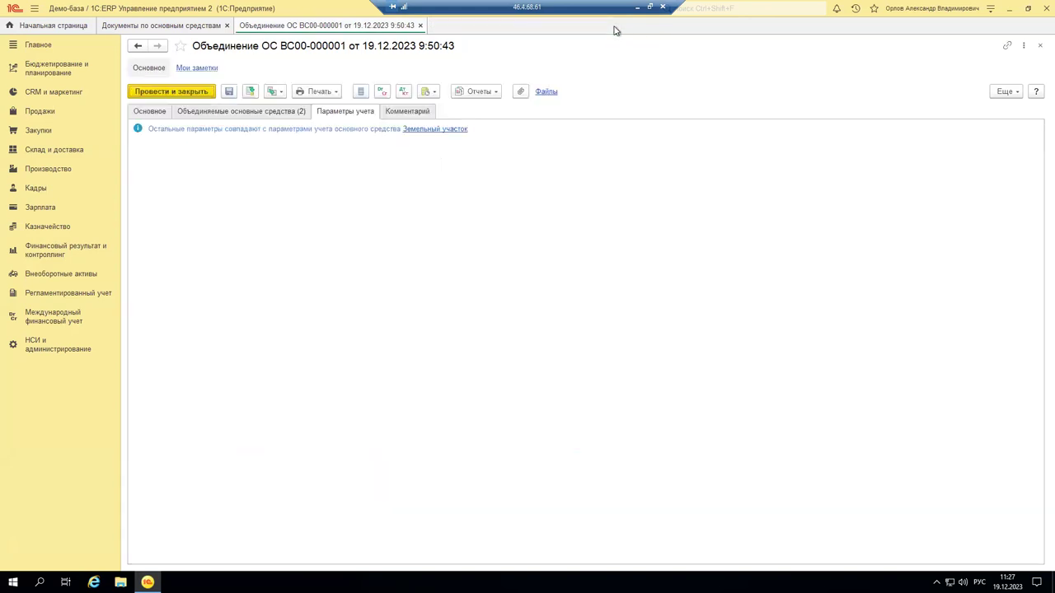
{"action": "left_click", "coordinate": [220, 112]}
{"action": "left_click", "coordinate": [153, 112]}
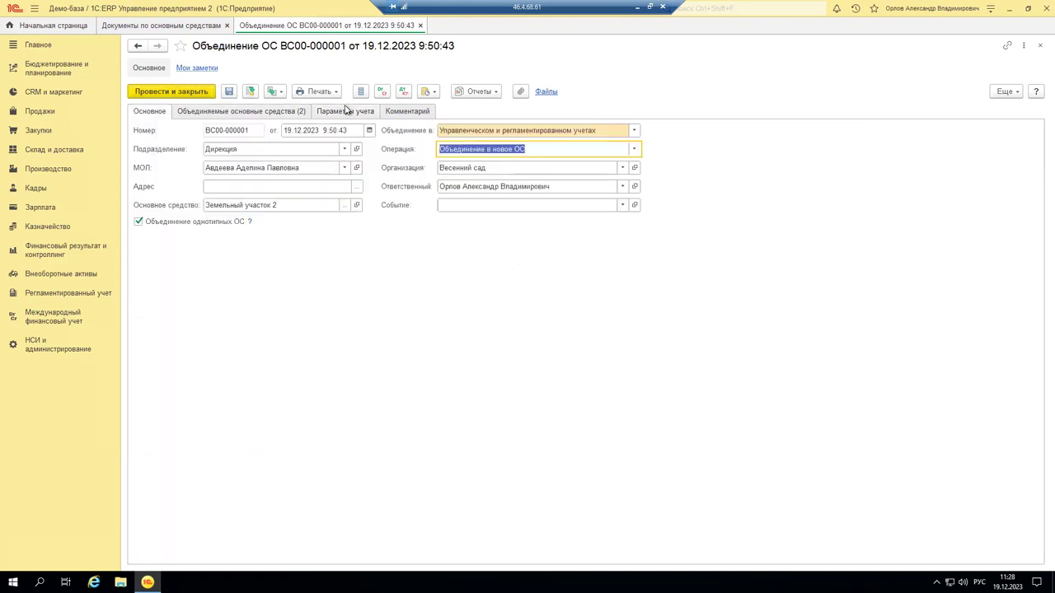
Step: Generate the "ОС-4 (Акт о списании ОС)" form for the merger, examine its land plot rows, and close the form and the merger document
{"action": "left_click", "coordinate": [304, 95]}
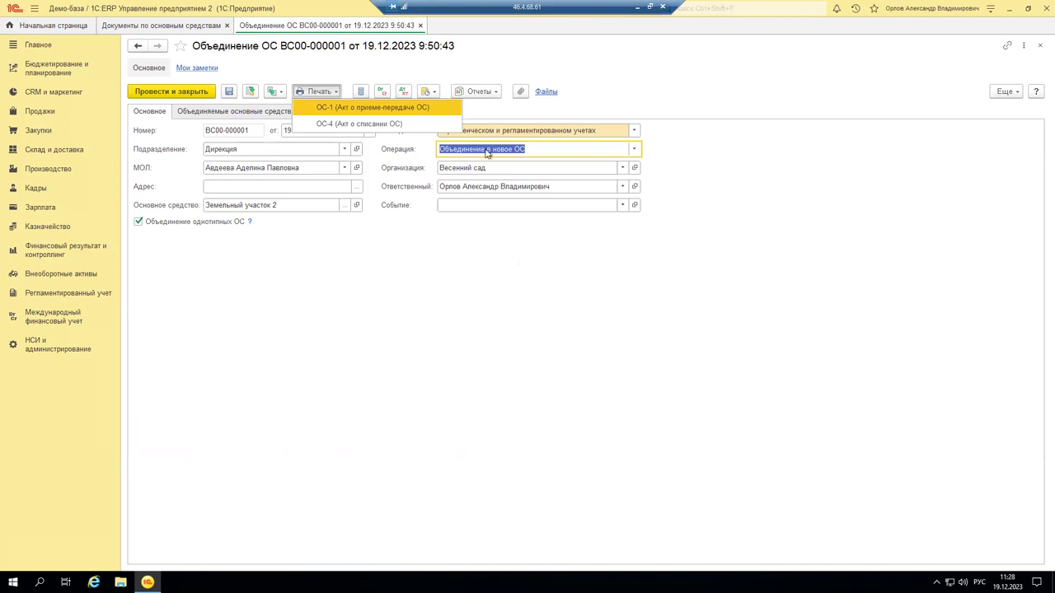
{"action": "left_click", "coordinate": [384, 125]}
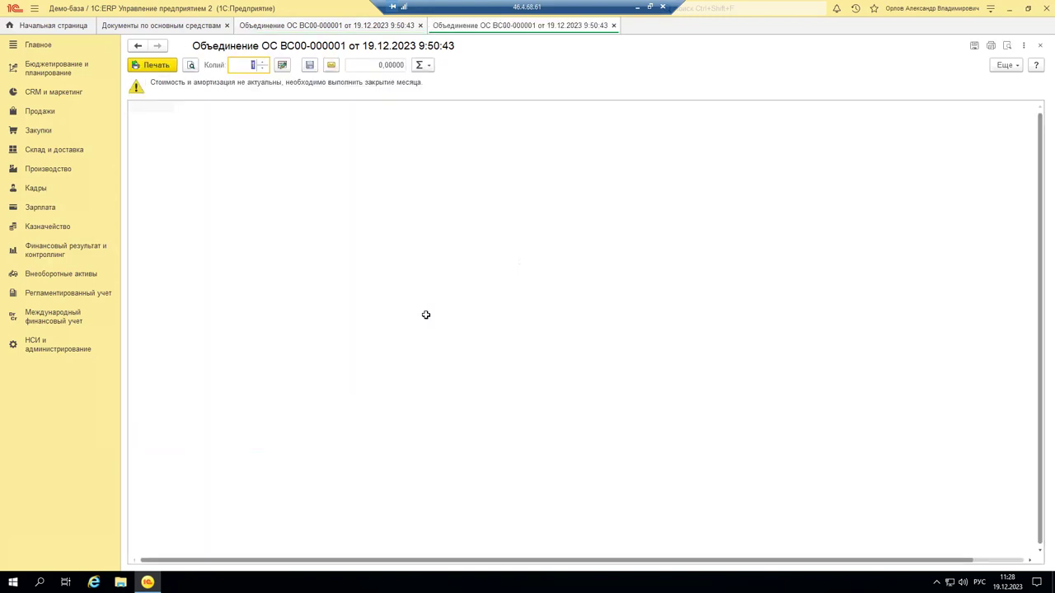
{"action": "left_click", "coordinate": [306, 340]}
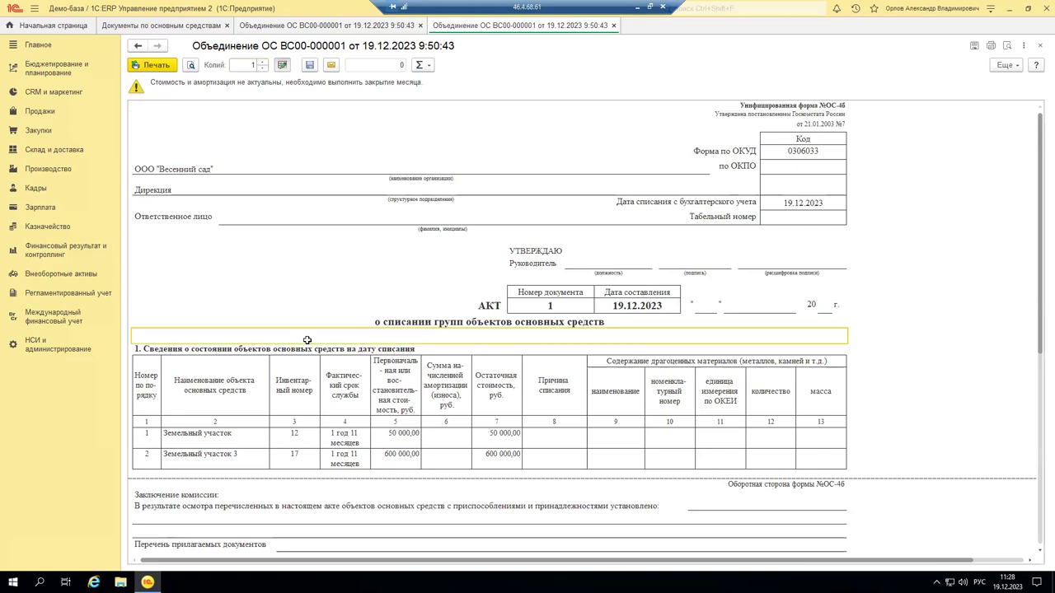
{"action": "scroll", "coordinate": [307, 339], "scroll_direction": "down", "scroll_amount": 1}
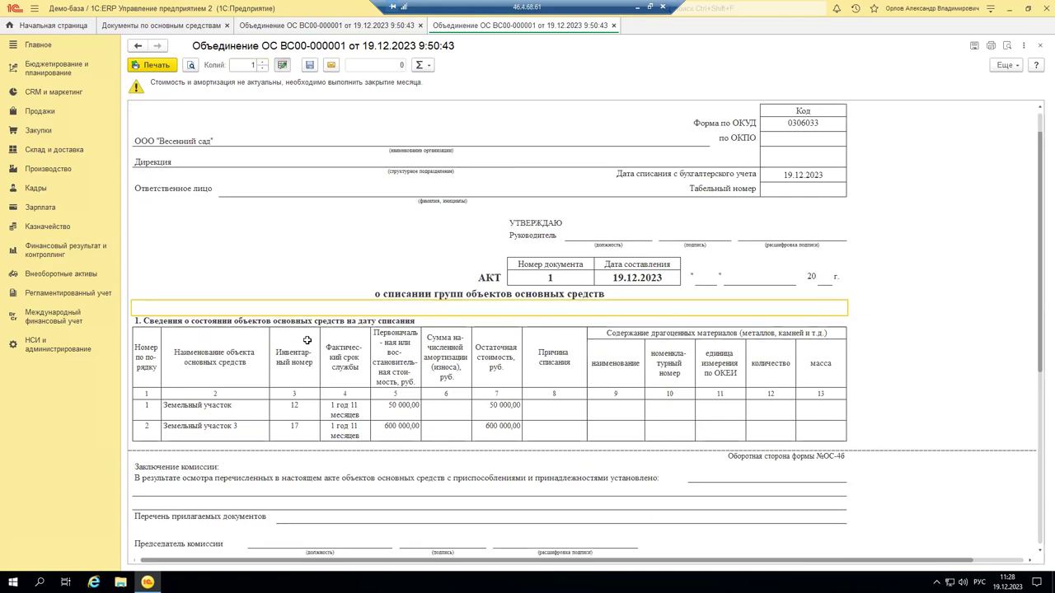
{"action": "left_click_drag", "start_coordinate": [149, 407], "coordinate": [485, 434]}
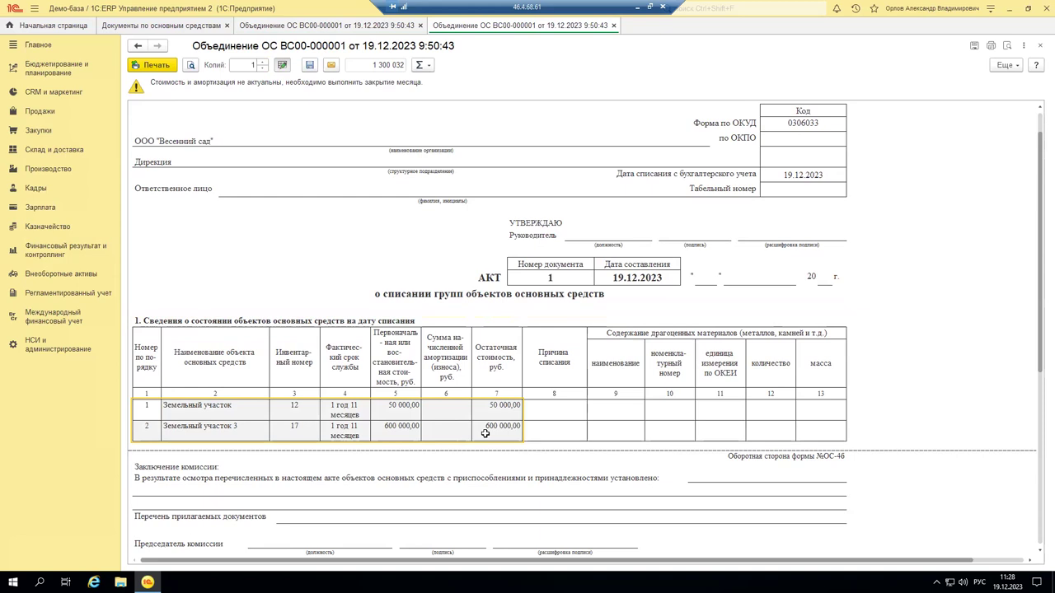
{"action": "left_click", "coordinate": [614, 27]}
{"action": "left_click", "coordinate": [421, 27]}
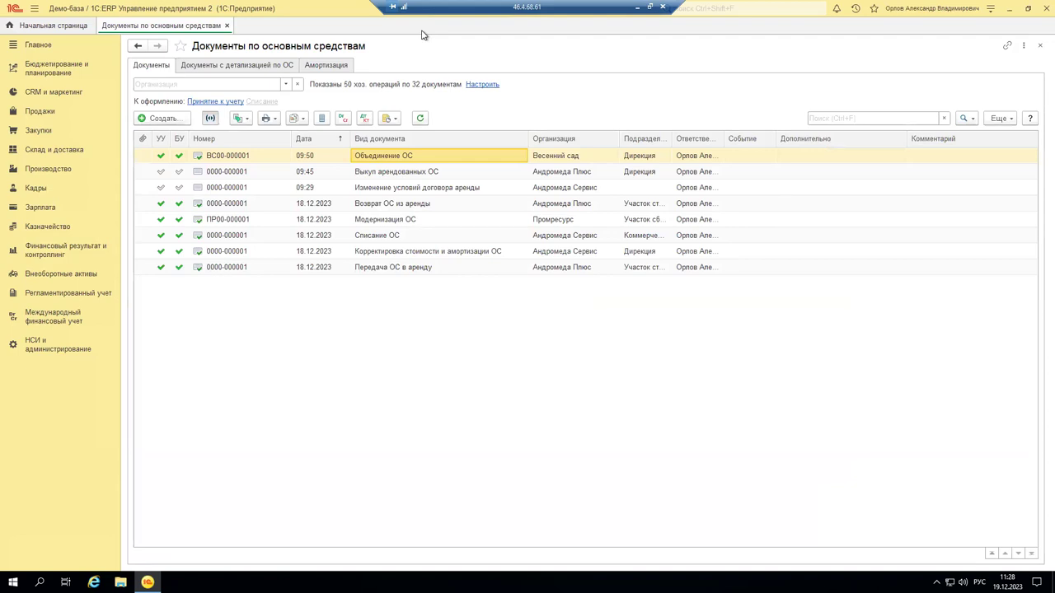
Step: Open the "Модернизация ОС" document ПР00-000001 and display the fixed assets it modernizes
{"action": "left_click", "coordinate": [385, 221]}
{"action": "double_click", "coordinate": [385, 221]}
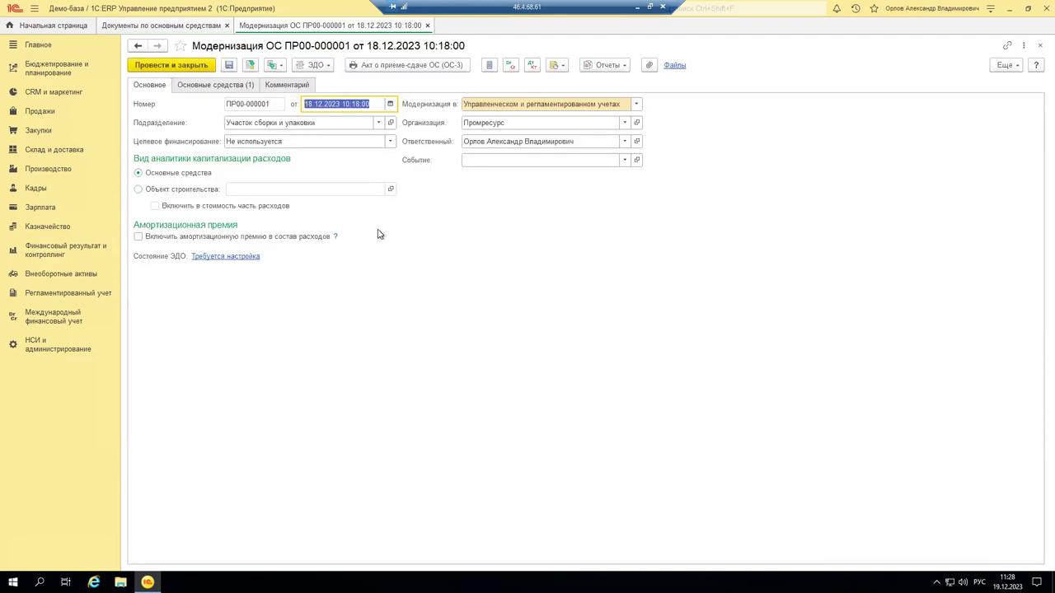
{"action": "left_click", "coordinate": [202, 89]}
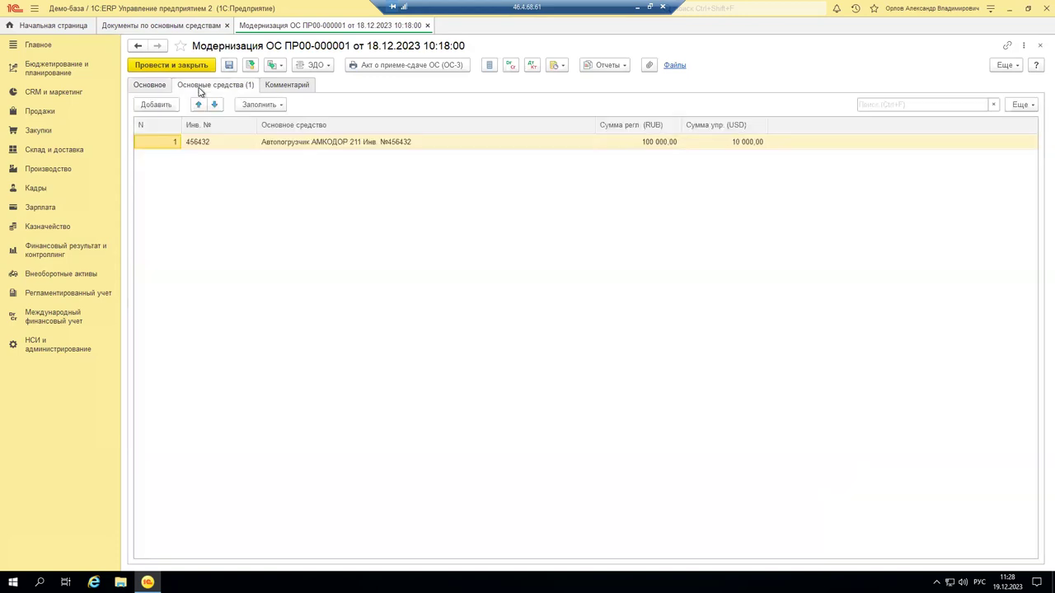
Step: Examine the accounting type, organization and targeted financing options in the modernization document's main details, and read the depreciation bonus hint
{"action": "left_click", "coordinate": [150, 85]}
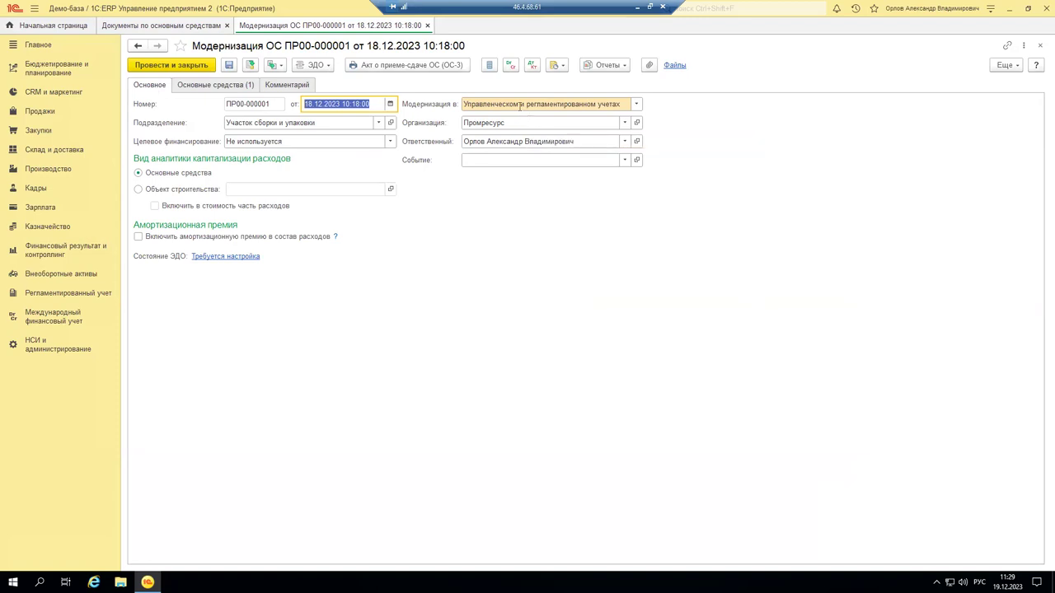
{"action": "left_click", "coordinate": [637, 105]}
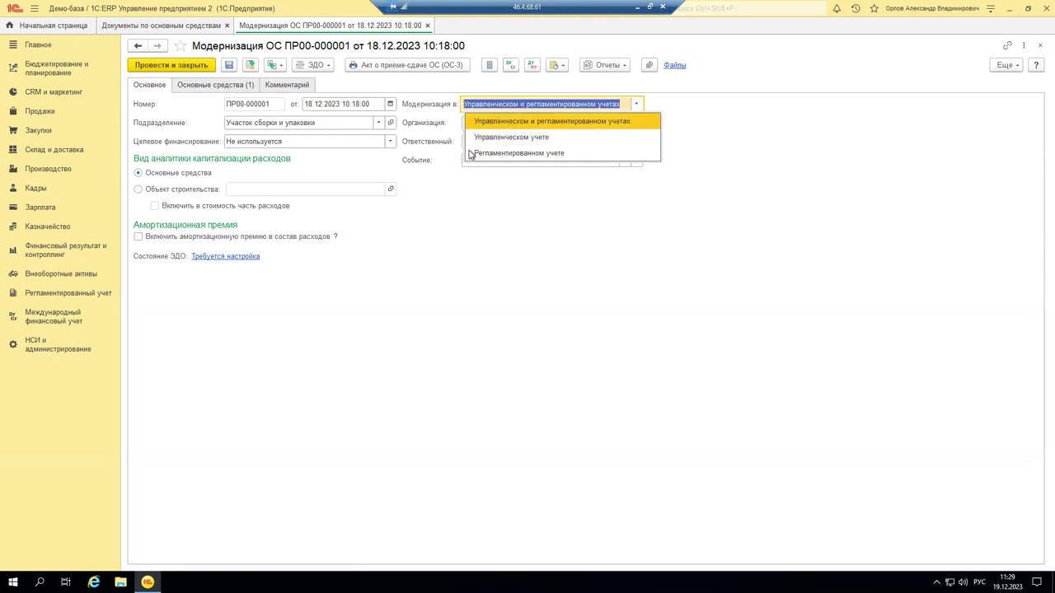
{"action": "left_click", "coordinate": [445, 394]}
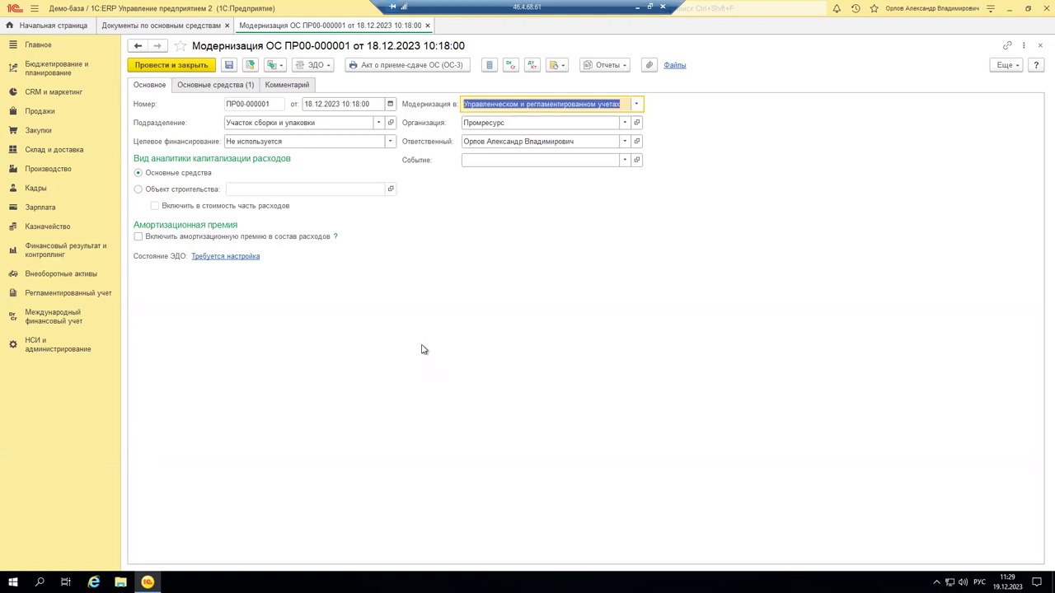
{"action": "left_click", "coordinate": [505, 122]}
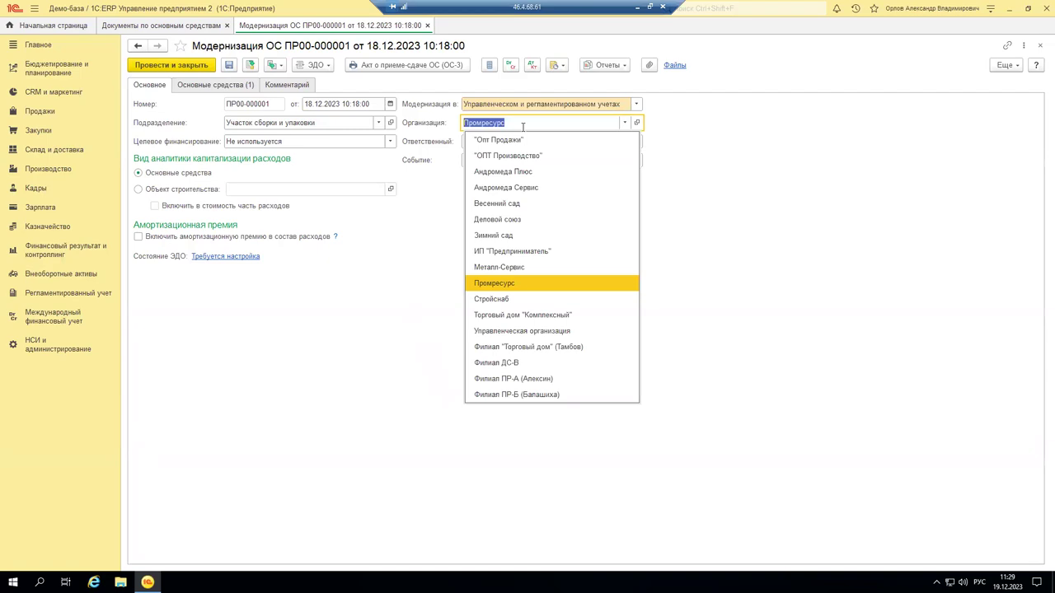
{"action": "left_click", "coordinate": [846, 186]}
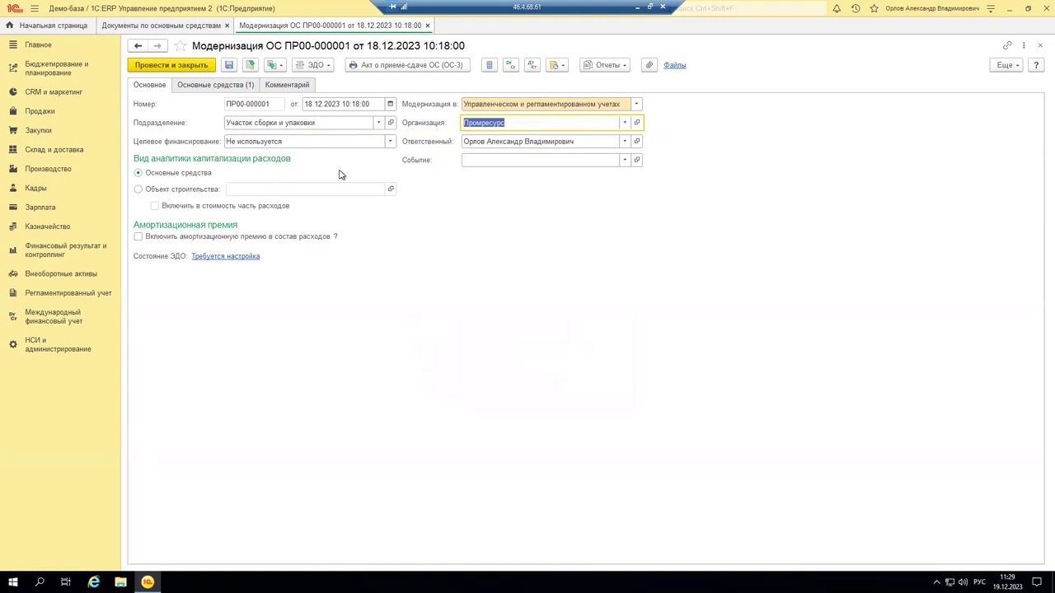
{"action": "left_click", "coordinate": [390, 146]}
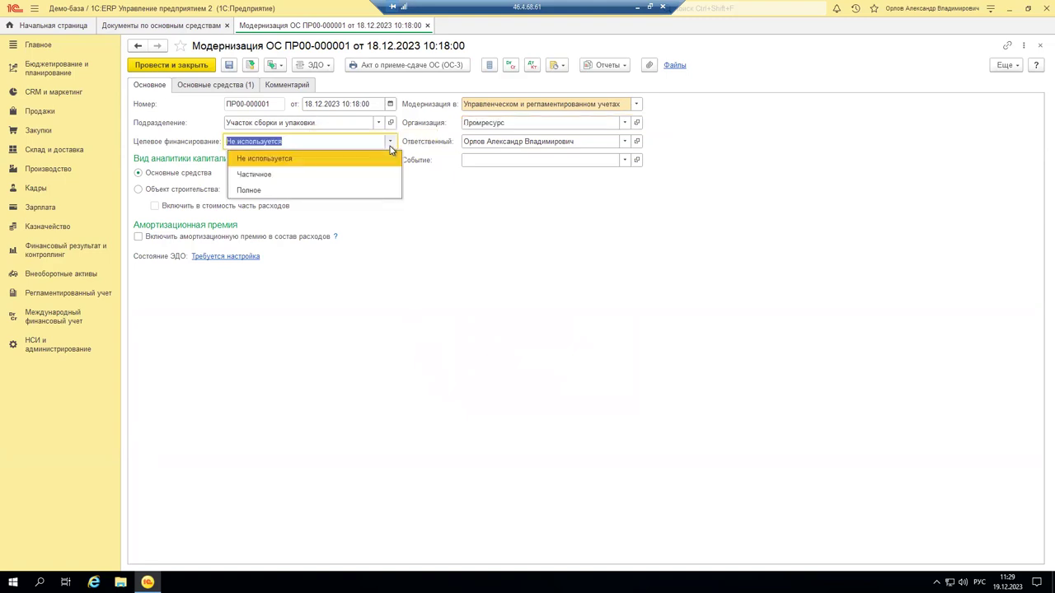
{"action": "left_click", "coordinate": [458, 209]}
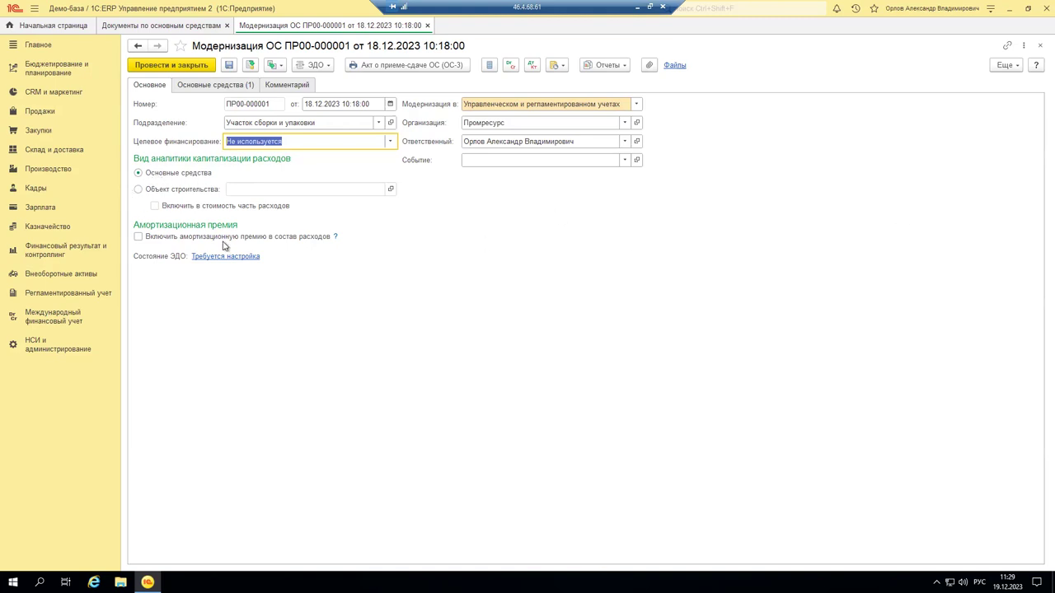
{"action": "left_click", "coordinate": [334, 237]}
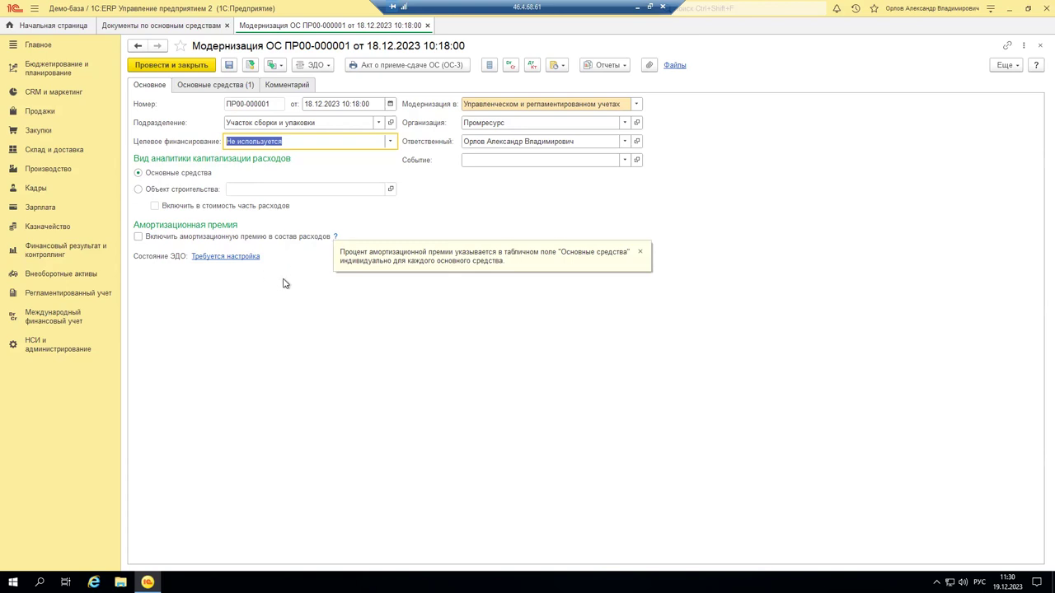
Step: Add a row to the modernization's fixed assets, examine the assets available for selection, and remove the row without filling it
{"action": "left_click", "coordinate": [198, 86]}
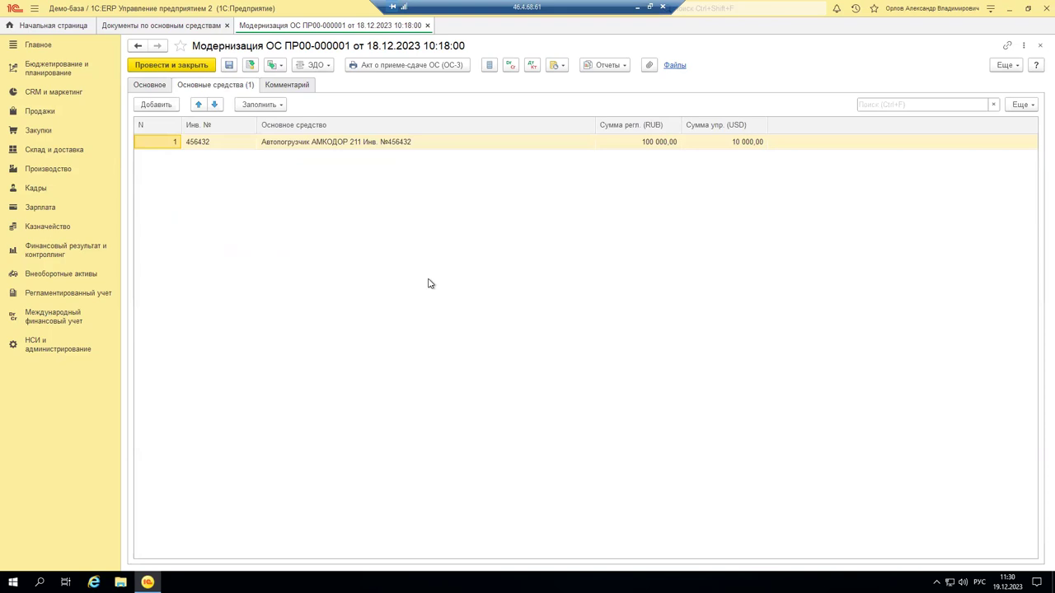
{"action": "left_click", "coordinate": [349, 142]}
{"action": "left_click", "coordinate": [156, 105]}
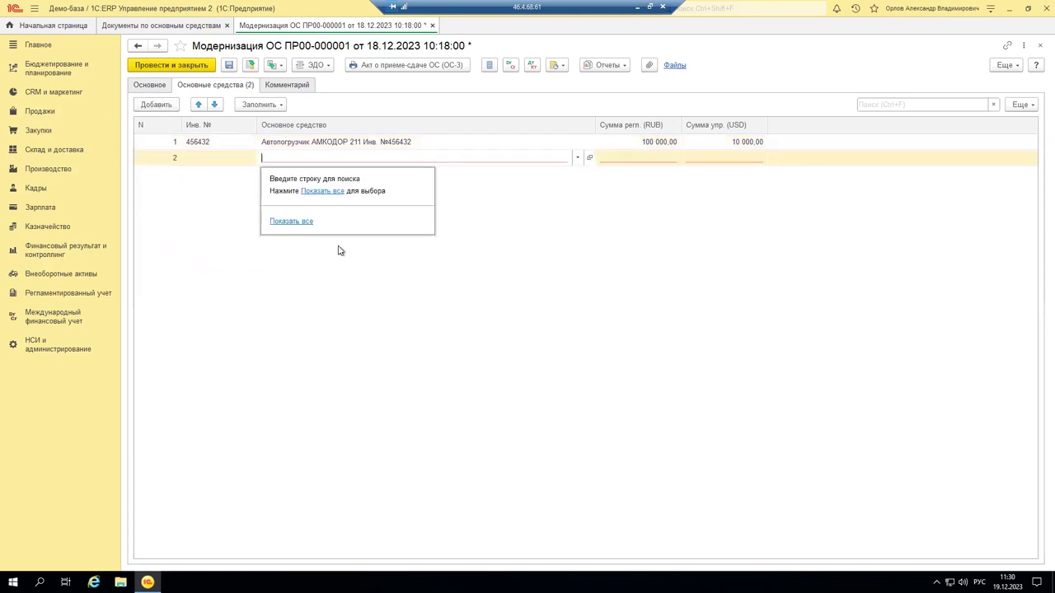
{"action": "left_click", "coordinate": [290, 221]}
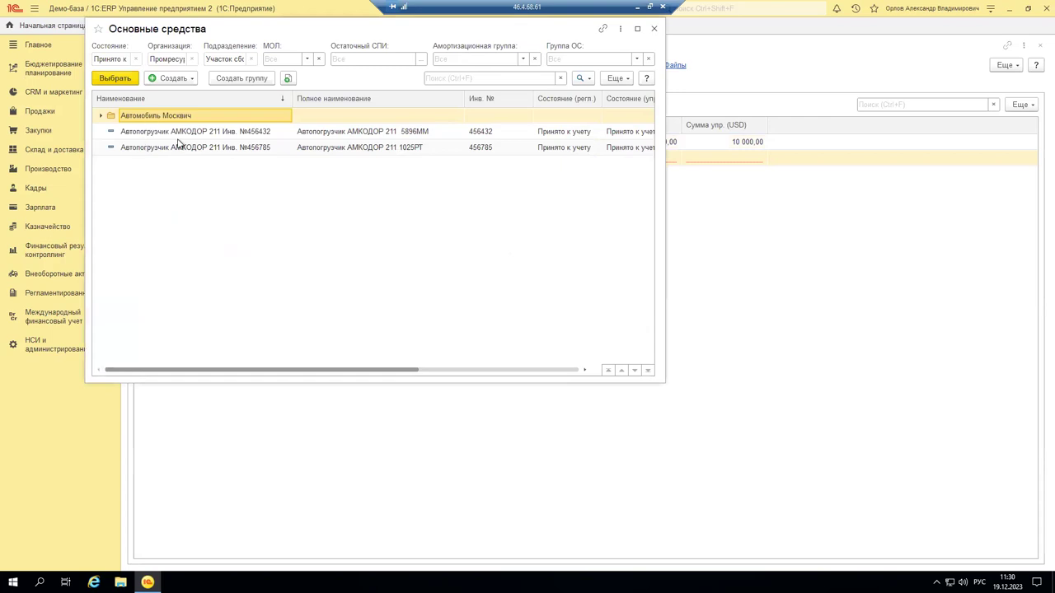
{"action": "left_click", "coordinate": [177, 133]}
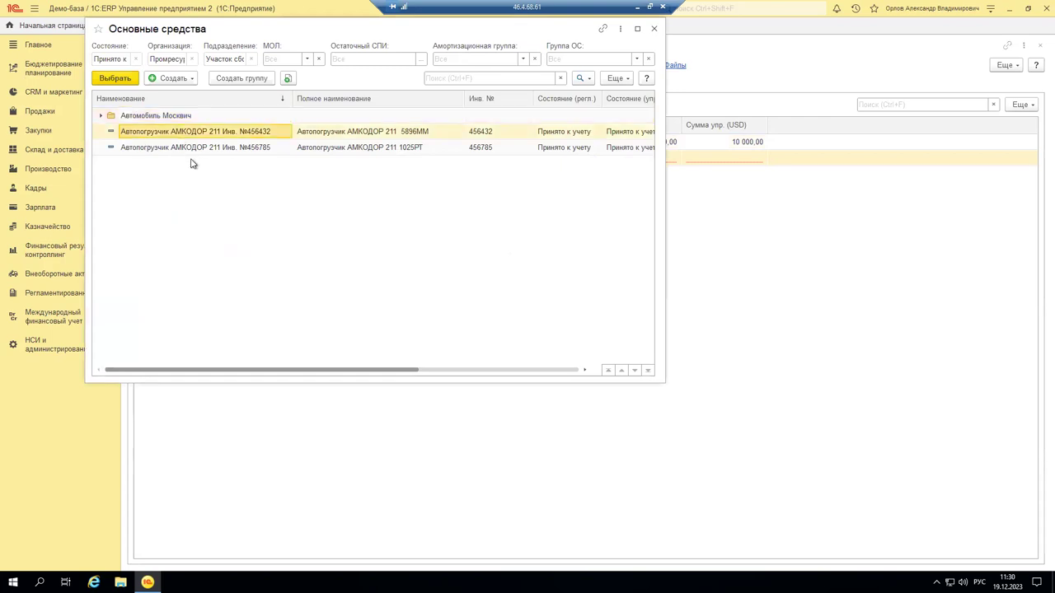
{"action": "left_click", "coordinate": [7, 208]}
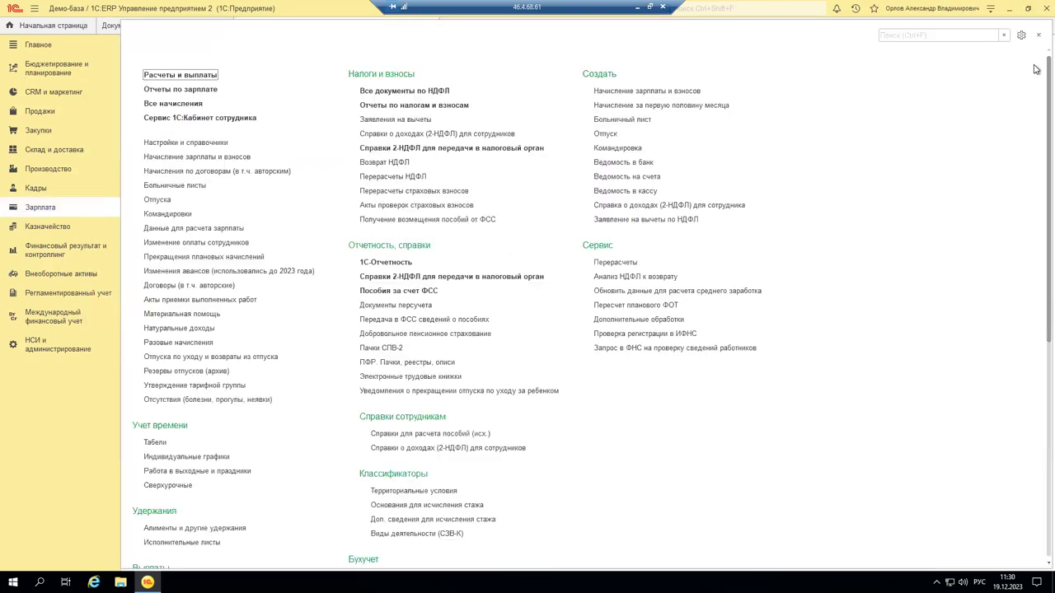
{"action": "left_click", "coordinate": [1037, 37]}
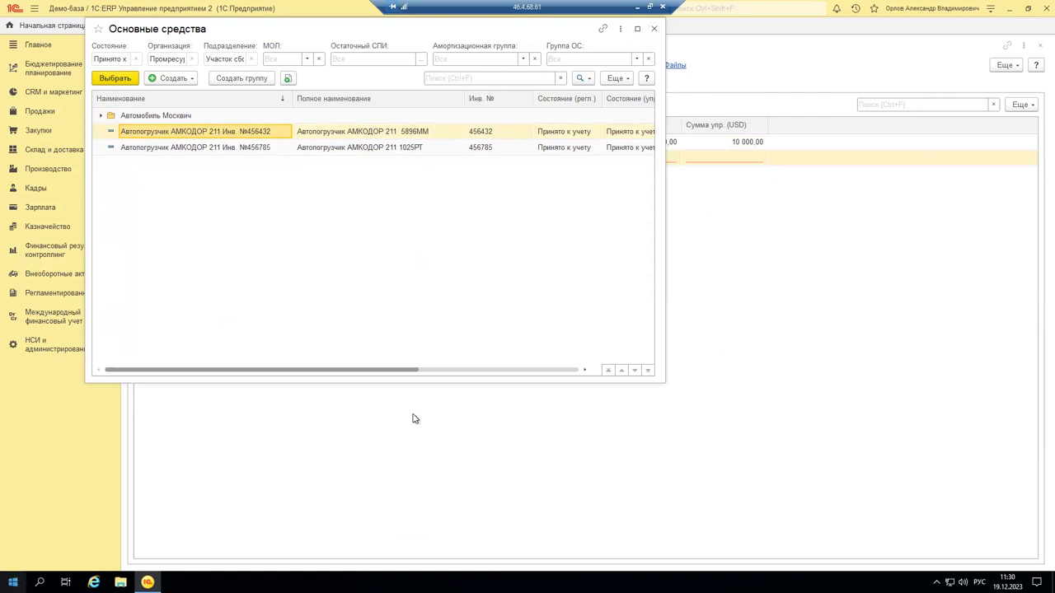
{"action": "left_click", "coordinate": [418, 136]}
{"action": "key", "text": "Escape"}
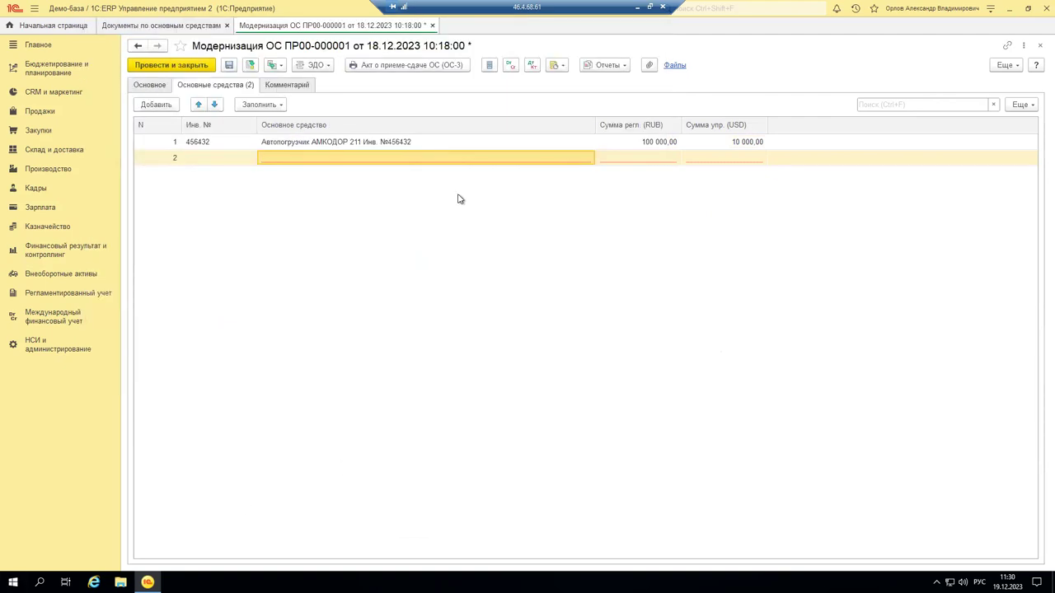
{"action": "key", "text": "Escape"}
{"action": "left_click", "coordinate": [419, 159]}
{"action": "key", "text": "Delete"}
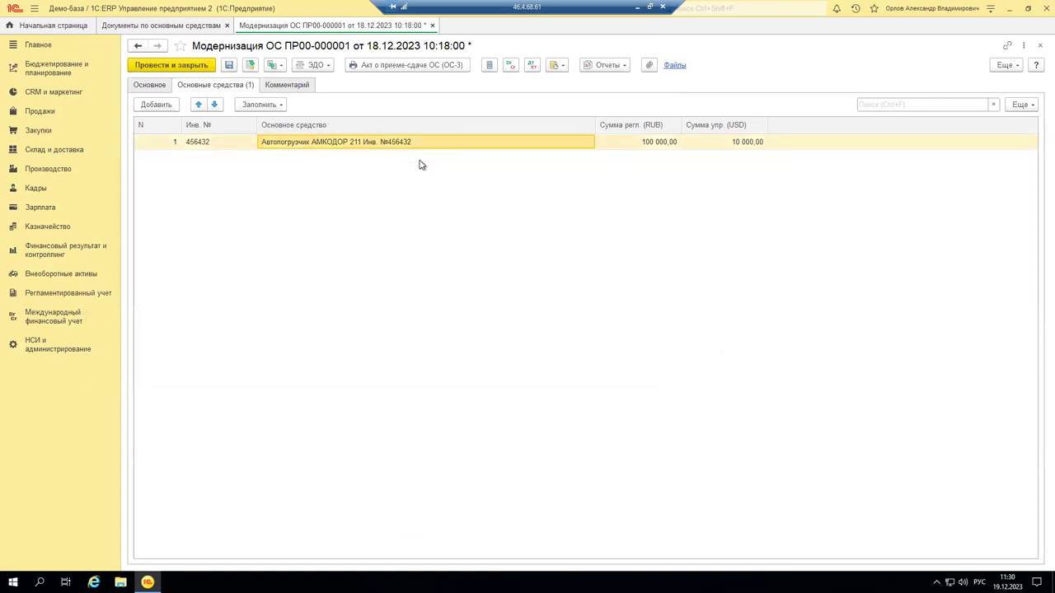
Step: Check the forklift's regulated and management amounts and the comment, and save and close the modernization document
{"action": "left_click", "coordinate": [643, 145]}
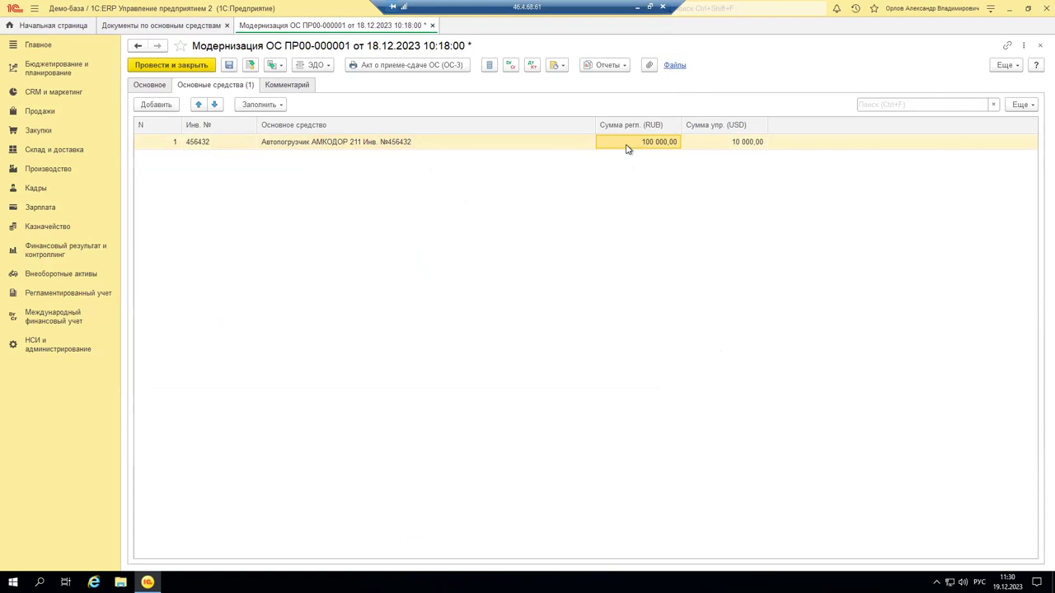
{"action": "left_click", "coordinate": [737, 146]}
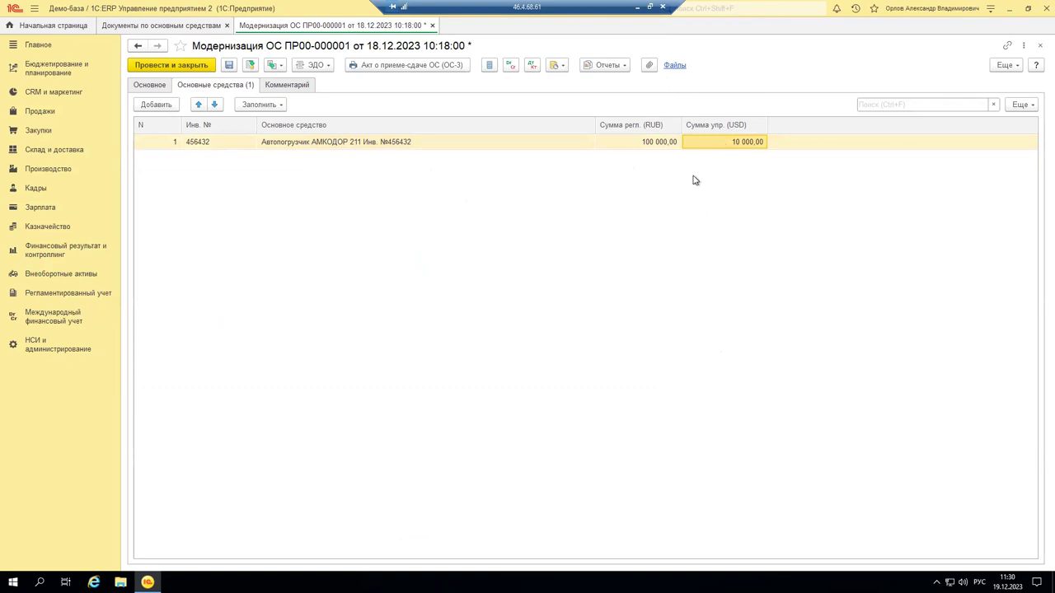
{"action": "left_click", "coordinate": [301, 86]}
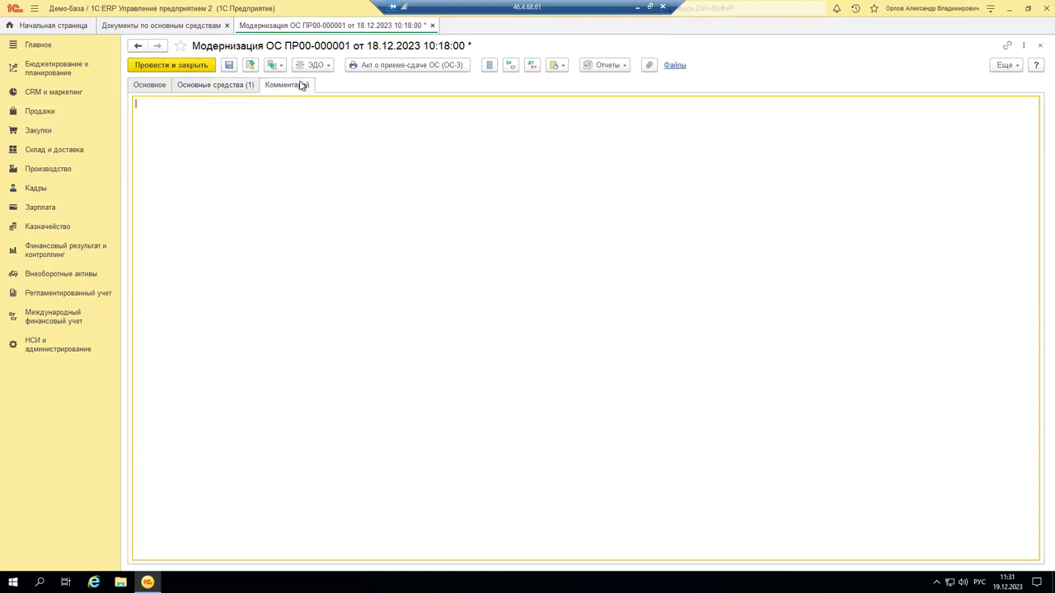
{"action": "left_click", "coordinate": [221, 85]}
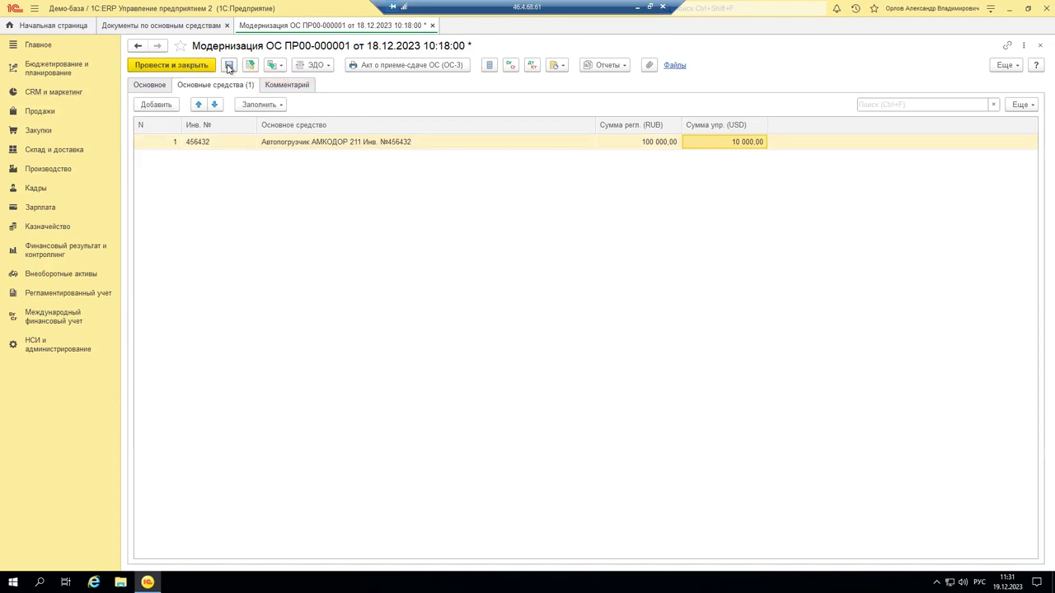
{"action": "key", "text": "ctrl+s"}
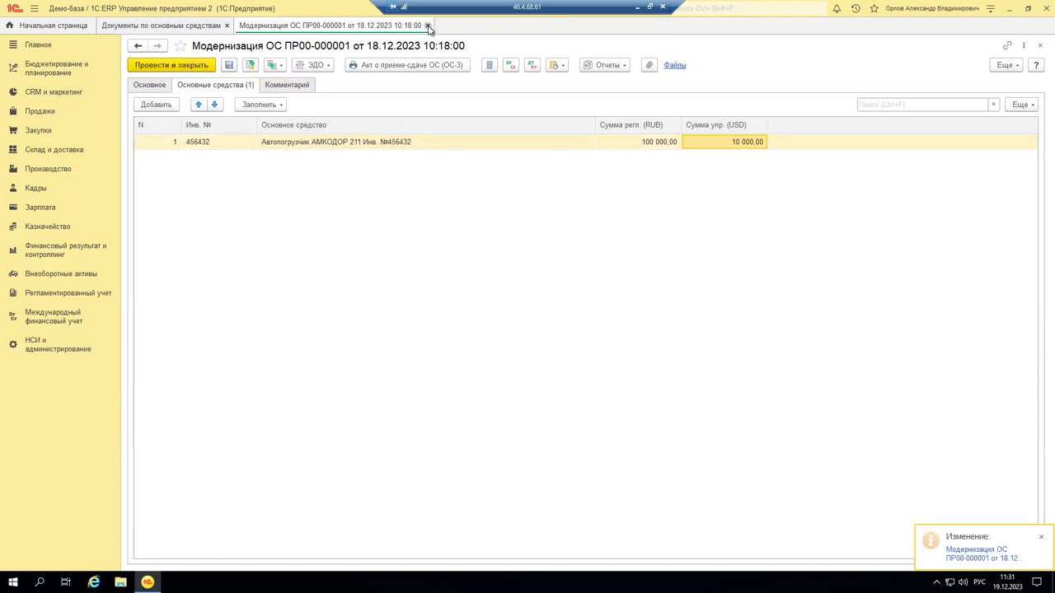
{"action": "left_click", "coordinate": [428, 25]}
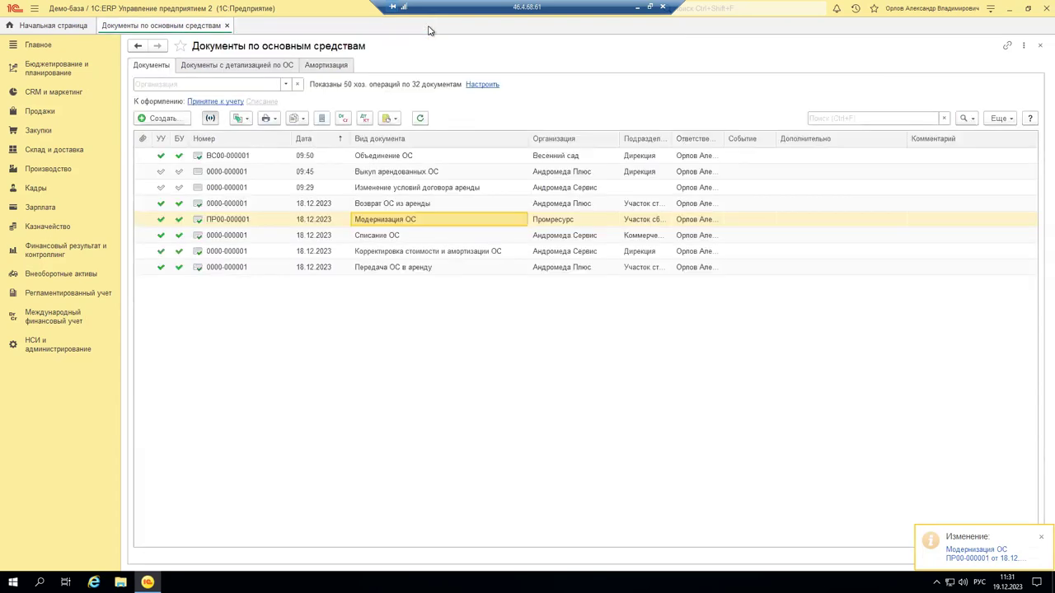
Step: Open the modernization document's regulated accounting entries, try to reflect it in regulated accounting, and close the entries
{"action": "left_click", "coordinate": [364, 118]}
{"action": "left_click", "coordinate": [183, 71]}
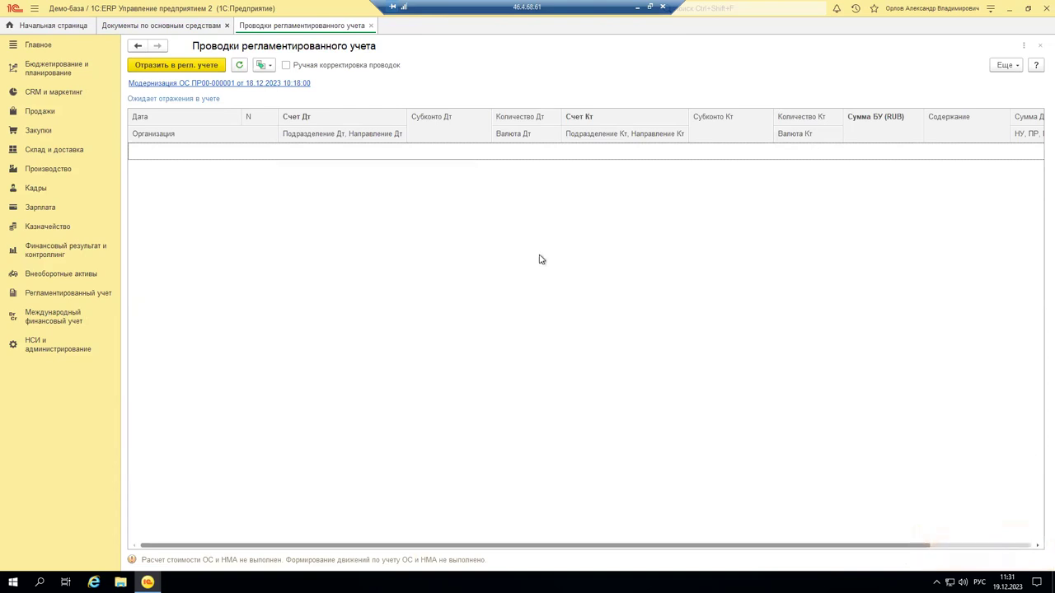
{"action": "left_click", "coordinate": [370, 25]}
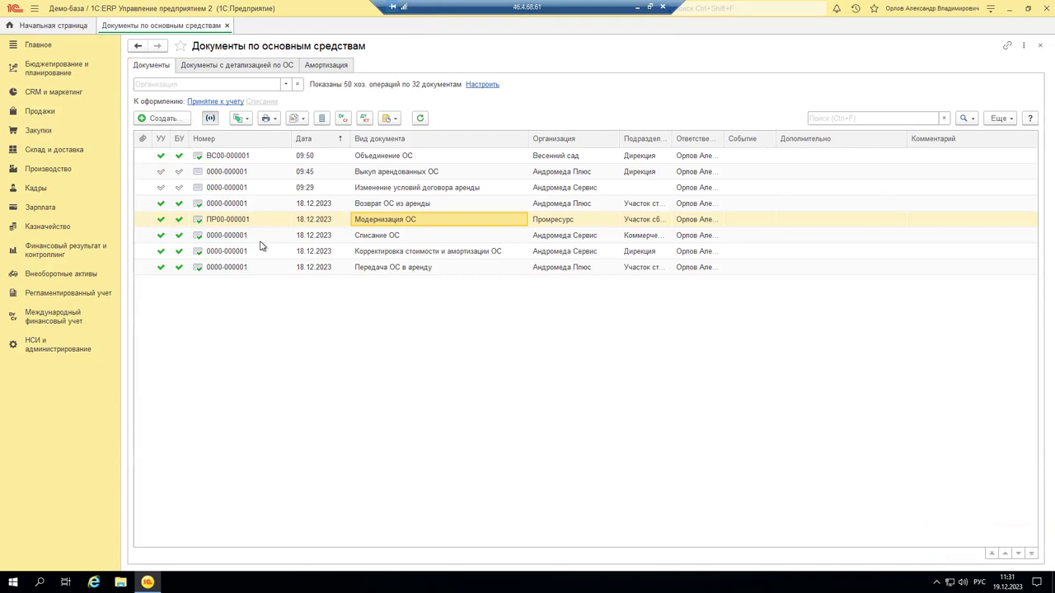
Step: Open the "Корректировка стоимости и амортизации ОС" document from 18.12.2023 and display its fixed assets
{"action": "left_click", "coordinate": [382, 250]}
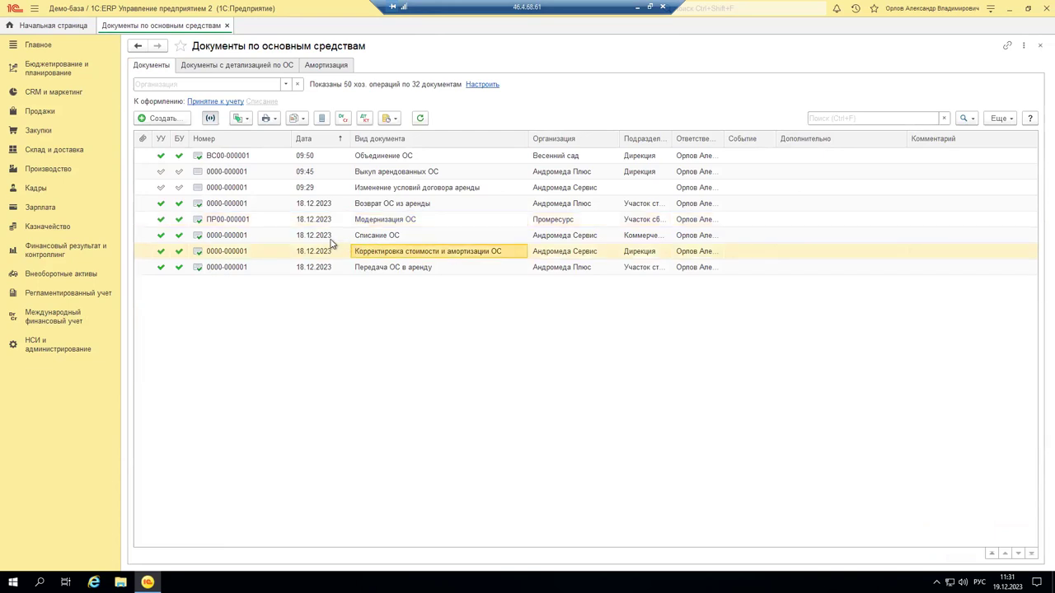
{"action": "double_click", "coordinate": [414, 253]}
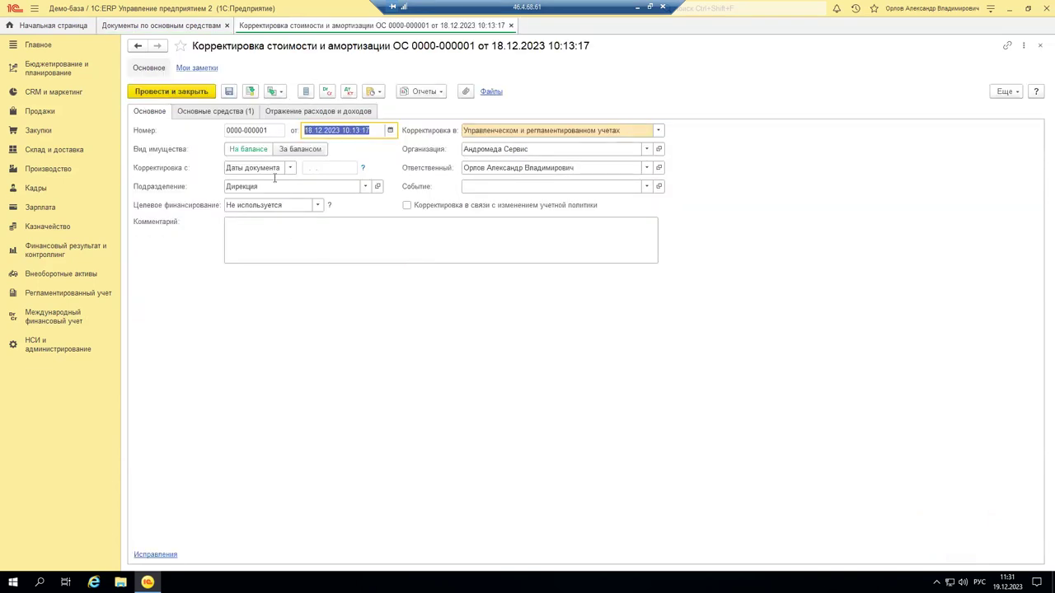
{"action": "left_click", "coordinate": [210, 112]}
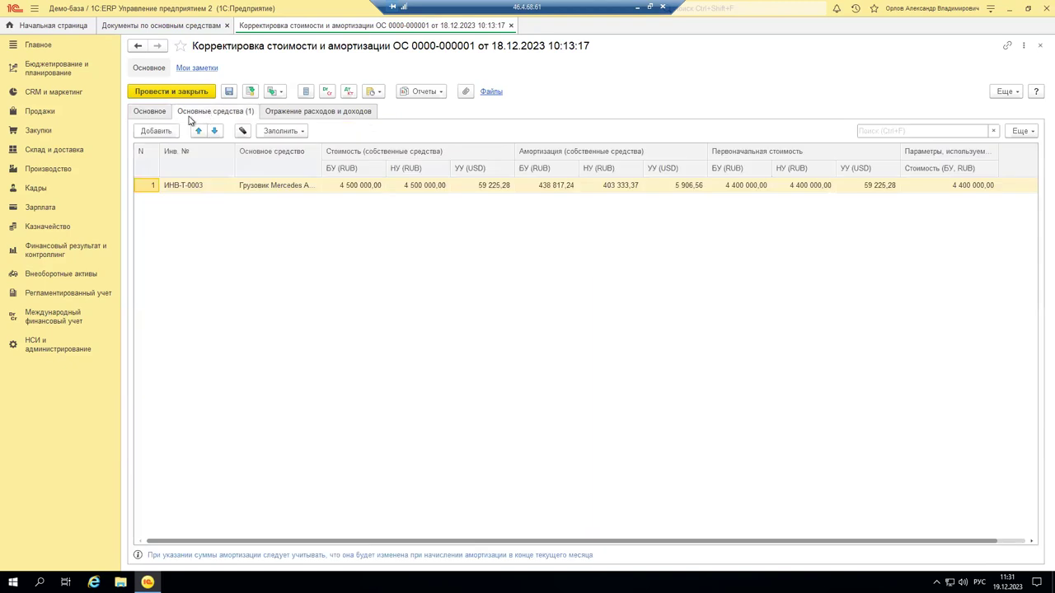
Step: Review the adjustment document's main details and fixed assets, and check which accounting types the adjustment can apply to
{"action": "left_click", "coordinate": [159, 111]}
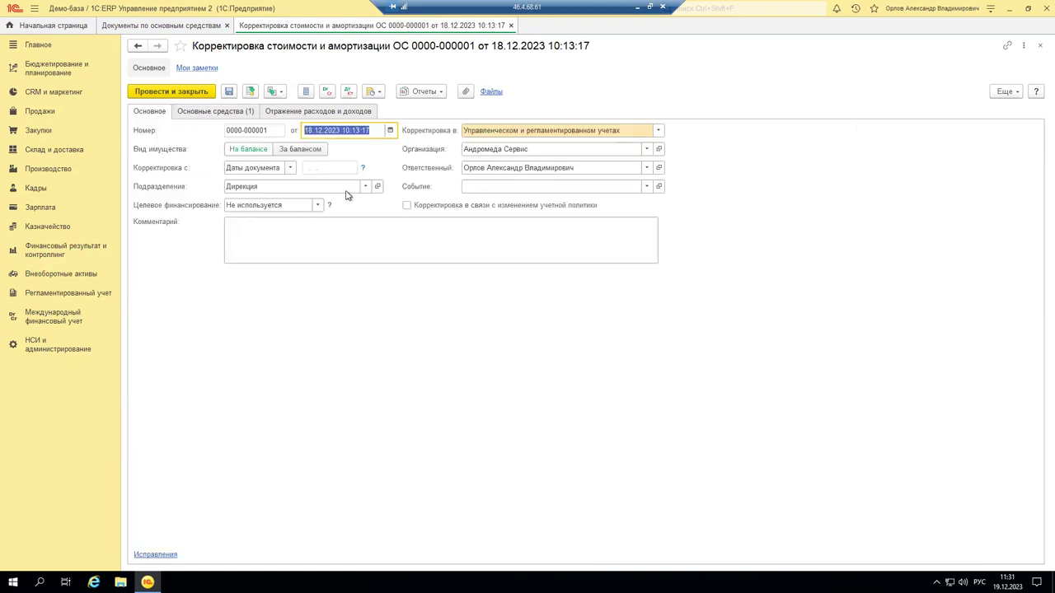
{"action": "left_click", "coordinate": [212, 112]}
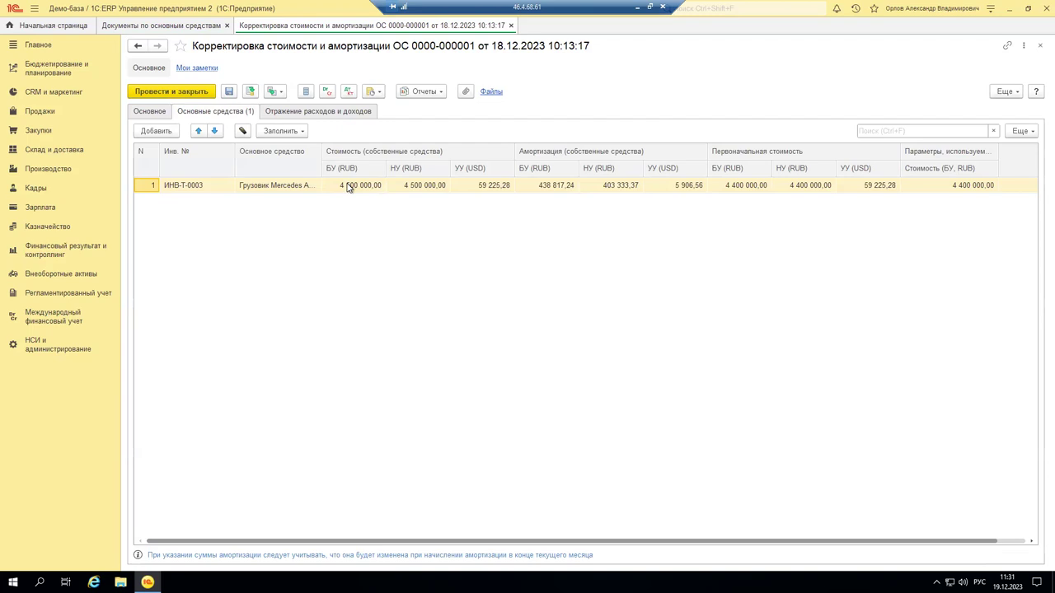
{"action": "left_click", "coordinate": [150, 112]}
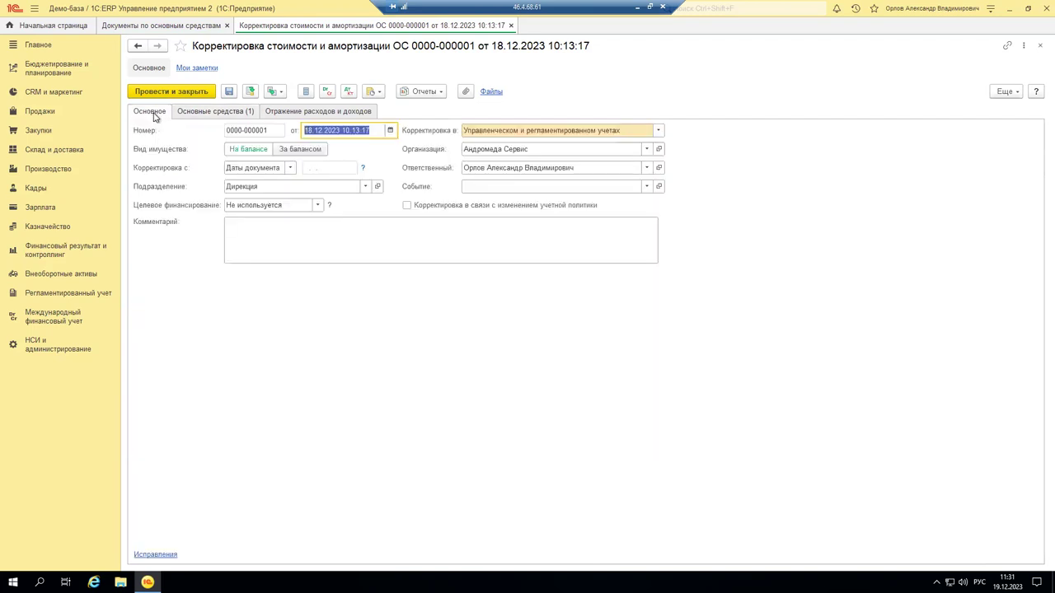
{"action": "left_click", "coordinate": [100, 274]}
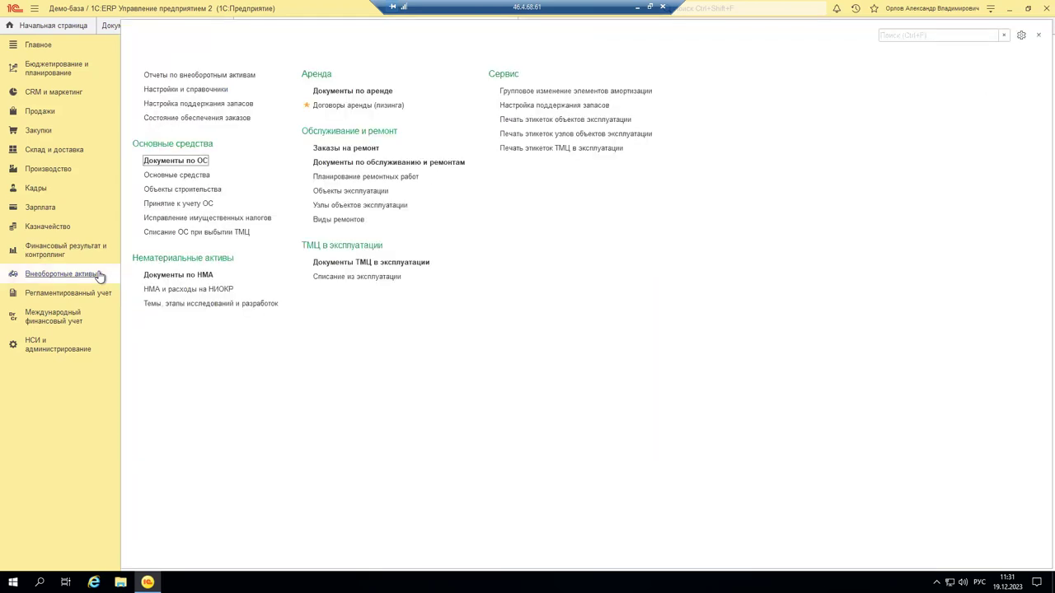
{"action": "left_click", "coordinate": [1038, 38]}
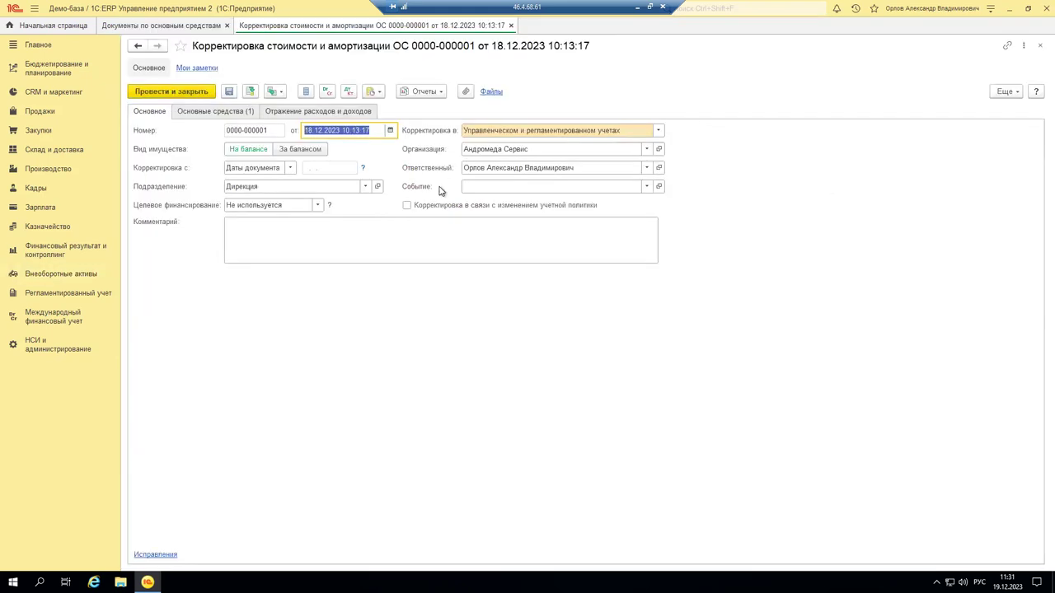
{"action": "left_click", "coordinate": [658, 131]}
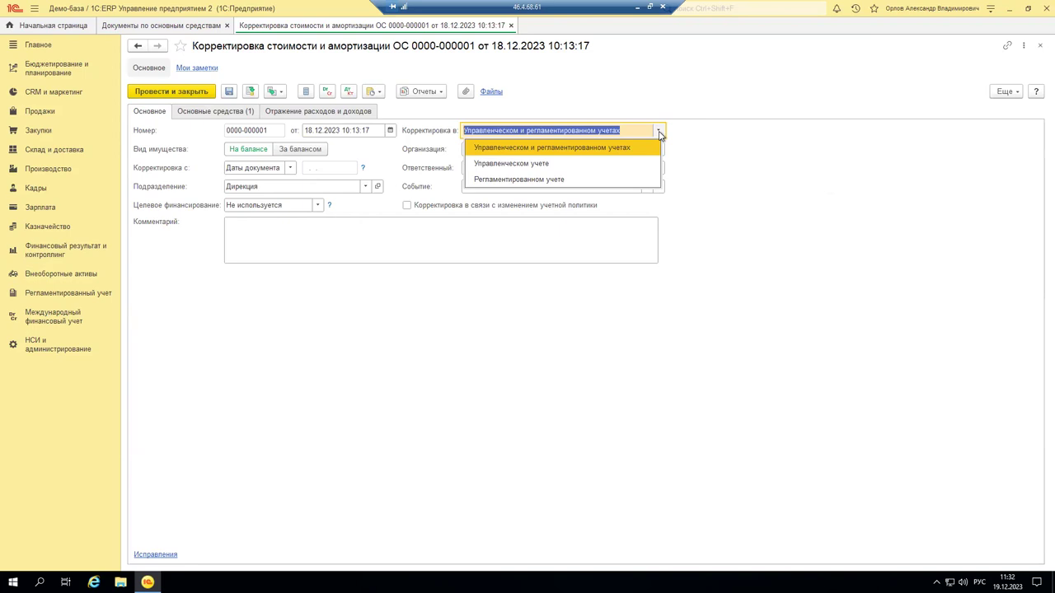
{"action": "key", "text": "Down"}
{"action": "key", "text": "Down"}
{"action": "key", "text": "Escape"}
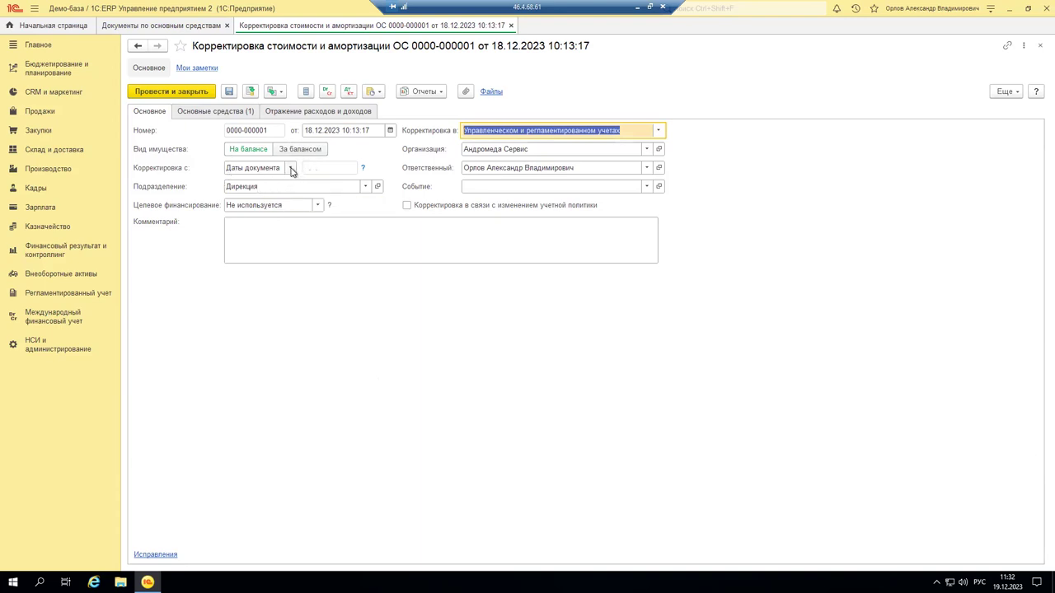
Step: Set the adjustment to apply from a past date, 01.10.2023, and display the hint explaining the two date modes
{"action": "left_click", "coordinate": [290, 168]}
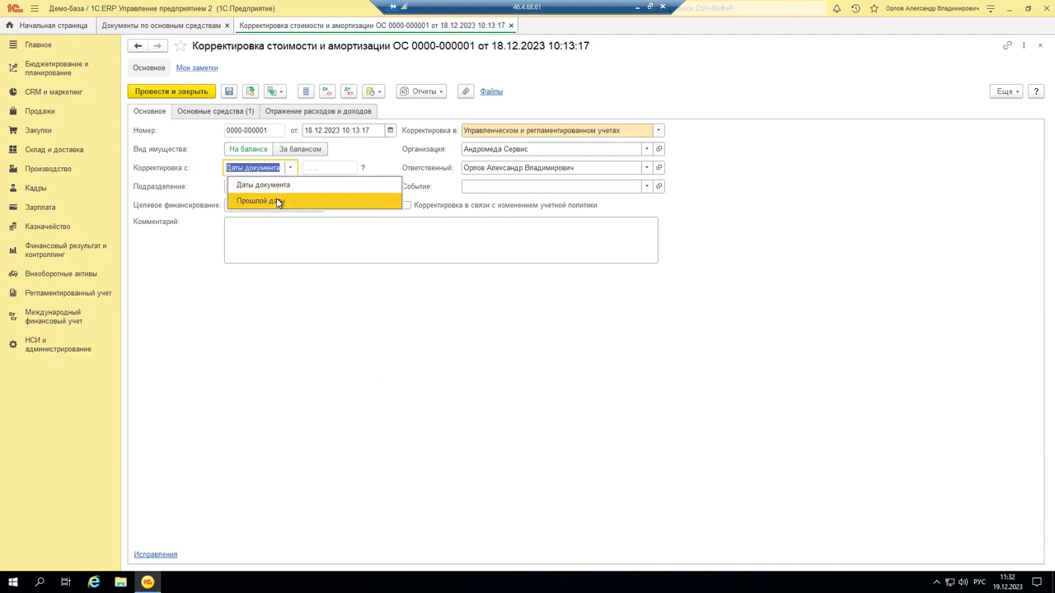
{"action": "left_click", "coordinate": [290, 168]}
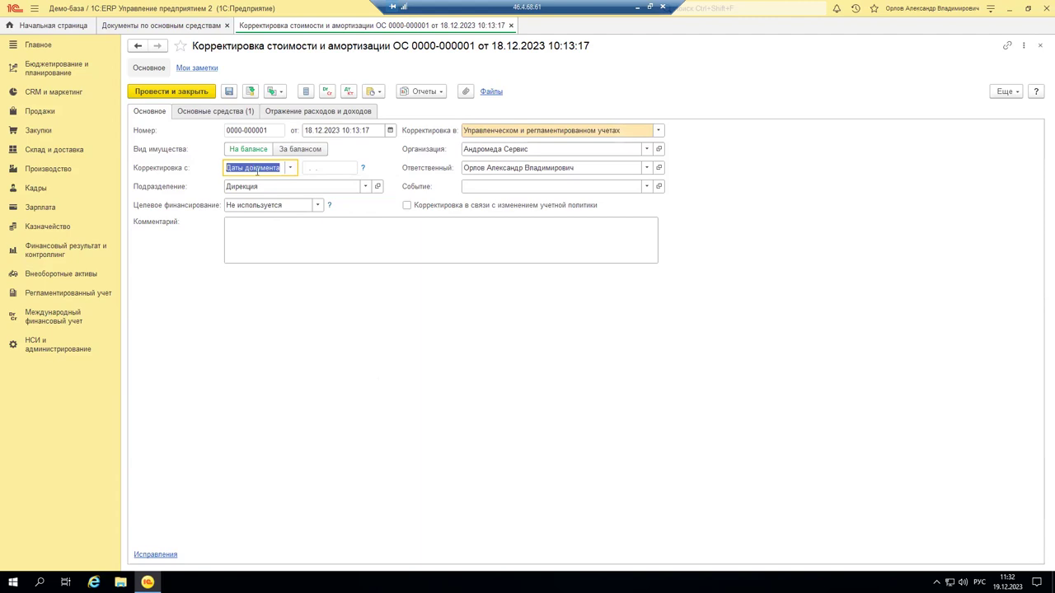
{"action": "left_click", "coordinate": [289, 170]}
{"action": "left_click", "coordinate": [272, 201]}
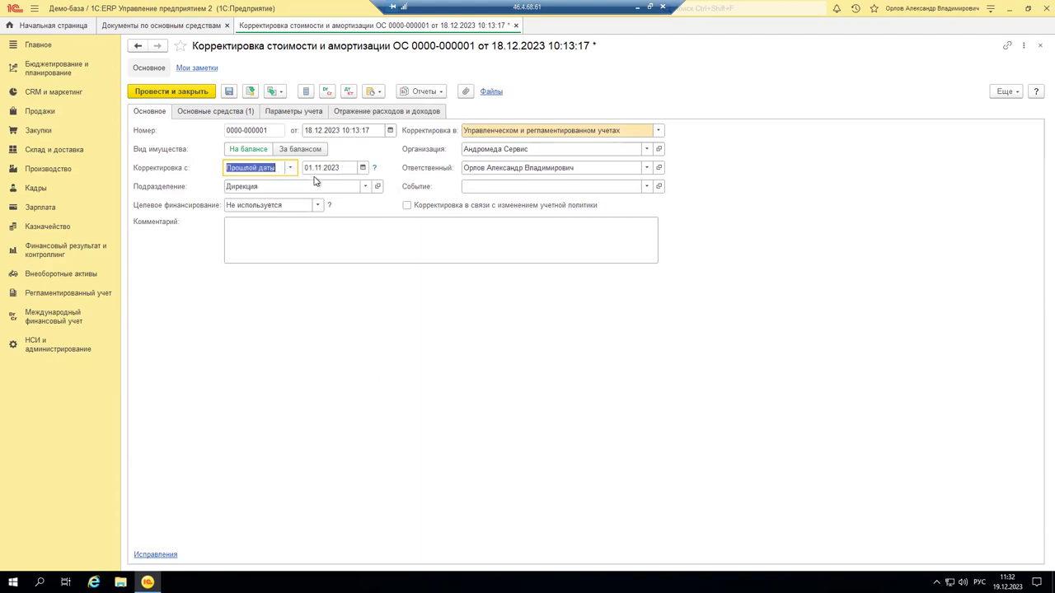
{"action": "key", "text": "Tab"}
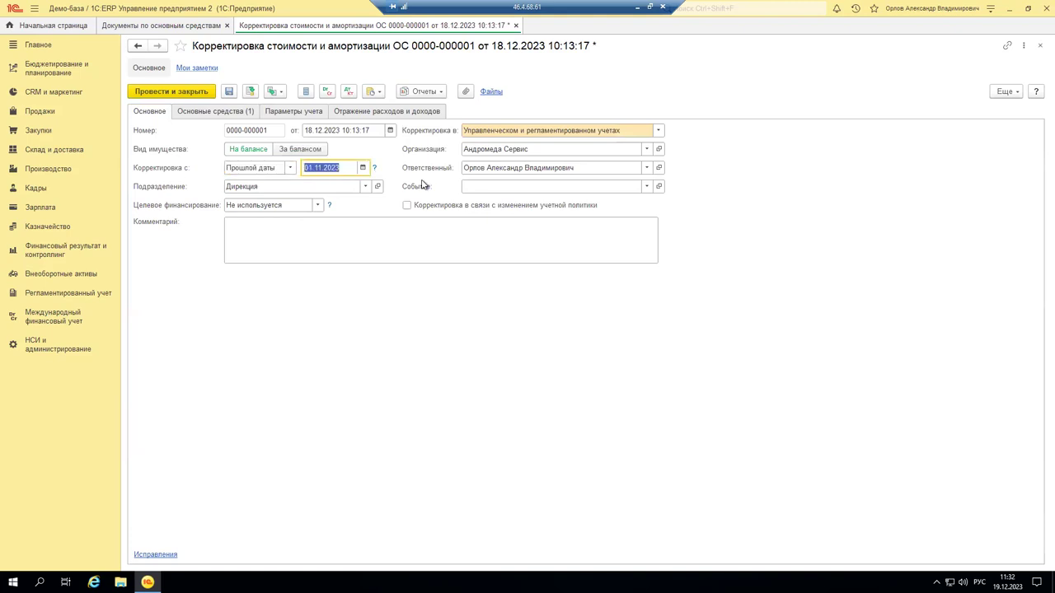
{"action": "key", "text": "Home"}
{"action": "type", "text": "10"}
{"action": "key", "text": "Tab"}
{"action": "mouse_move", "coordinate": [375, 169]}
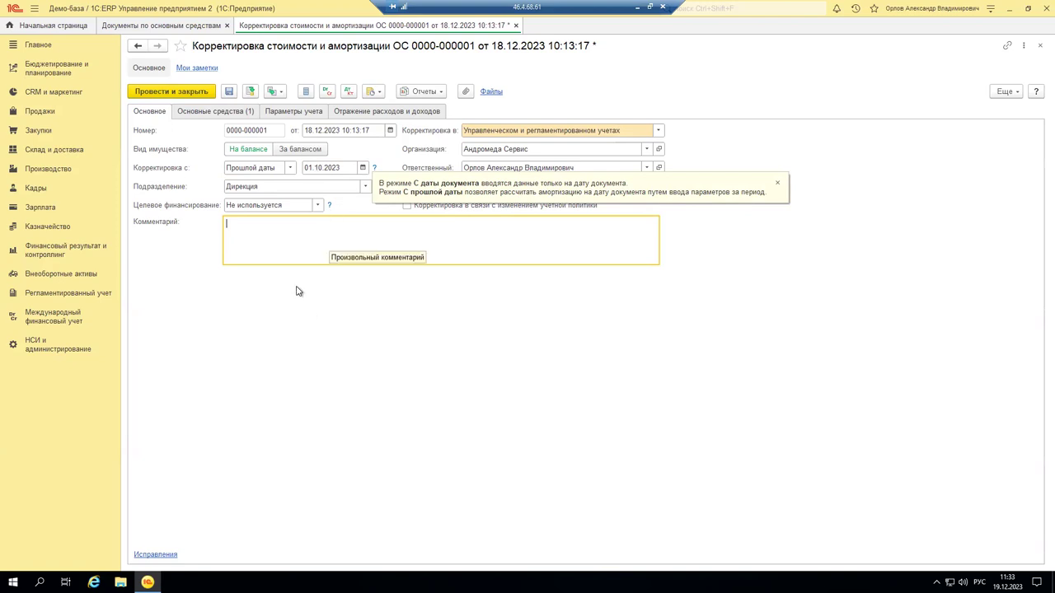
Step: Switch the adjustment back to the document date and agree to clear the accounting parameters
{"action": "left_click", "coordinate": [290, 168]}
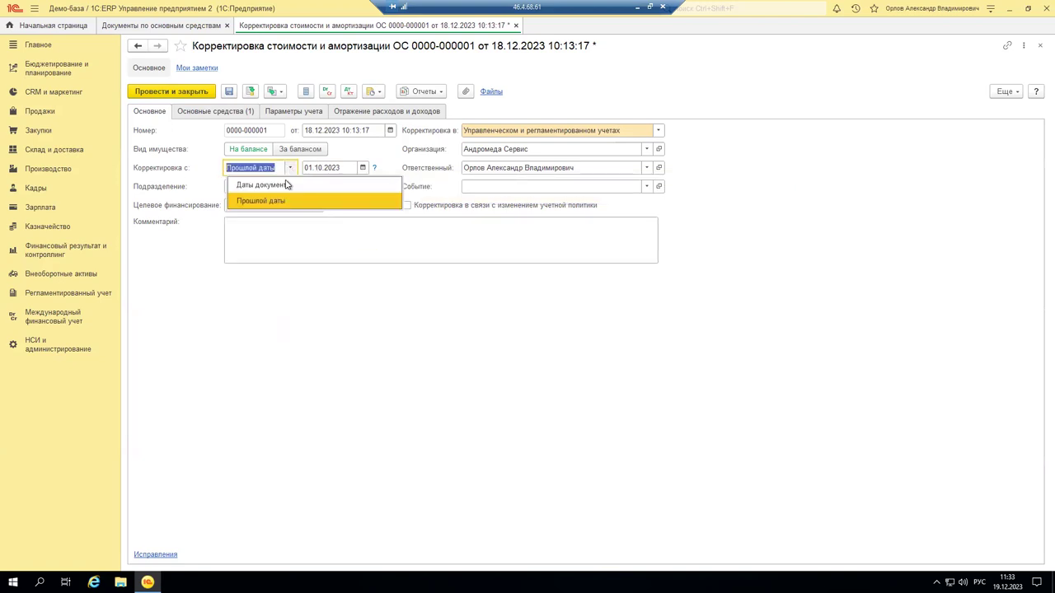
{"action": "left_click", "coordinate": [277, 186]}
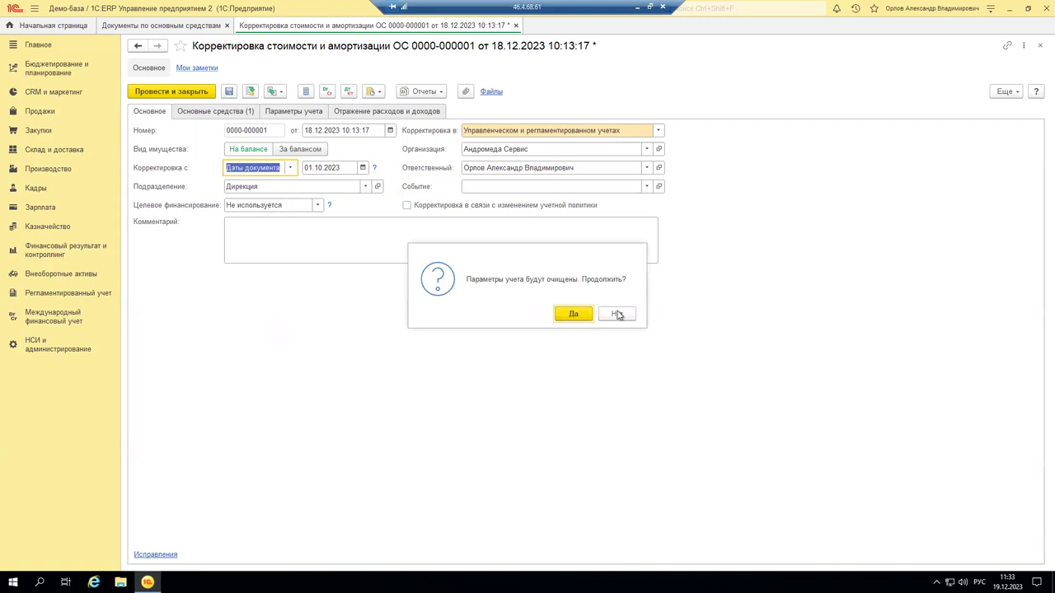
{"action": "left_click", "coordinate": [573, 314]}
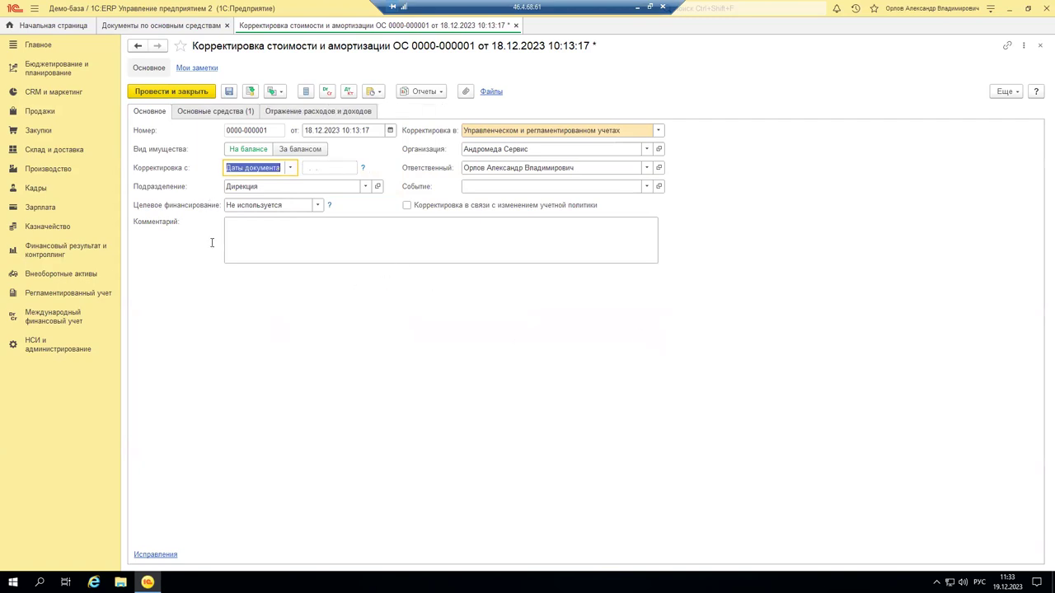
Step: Examine the Mercedes truck's cost, depreciation and initial cost in the regulated, tax and management columns of the fixed assets
{"action": "left_click", "coordinate": [207, 112]}
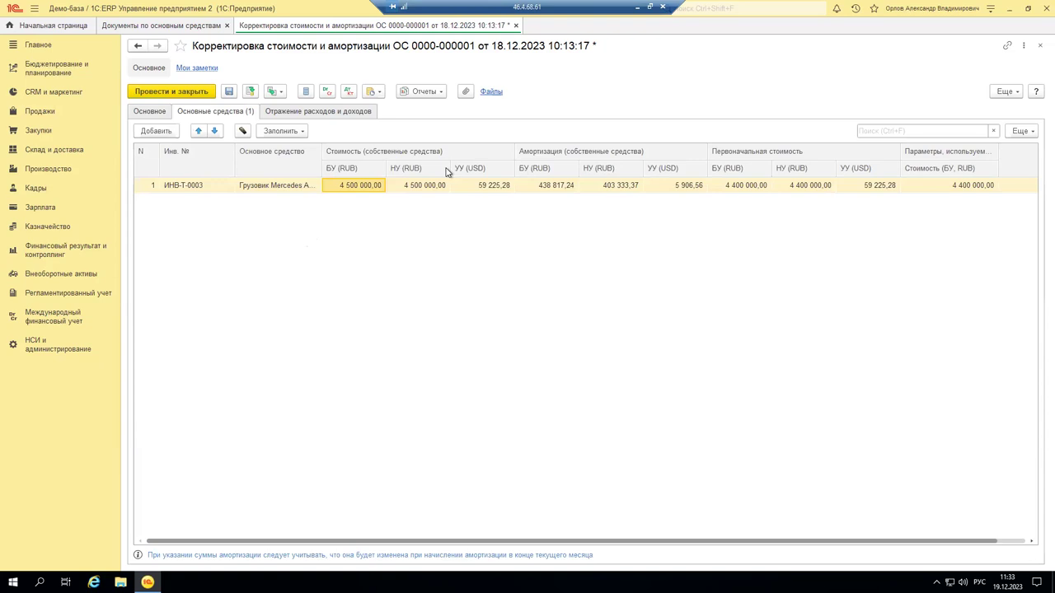
{"action": "left_click", "coordinate": [735, 186]}
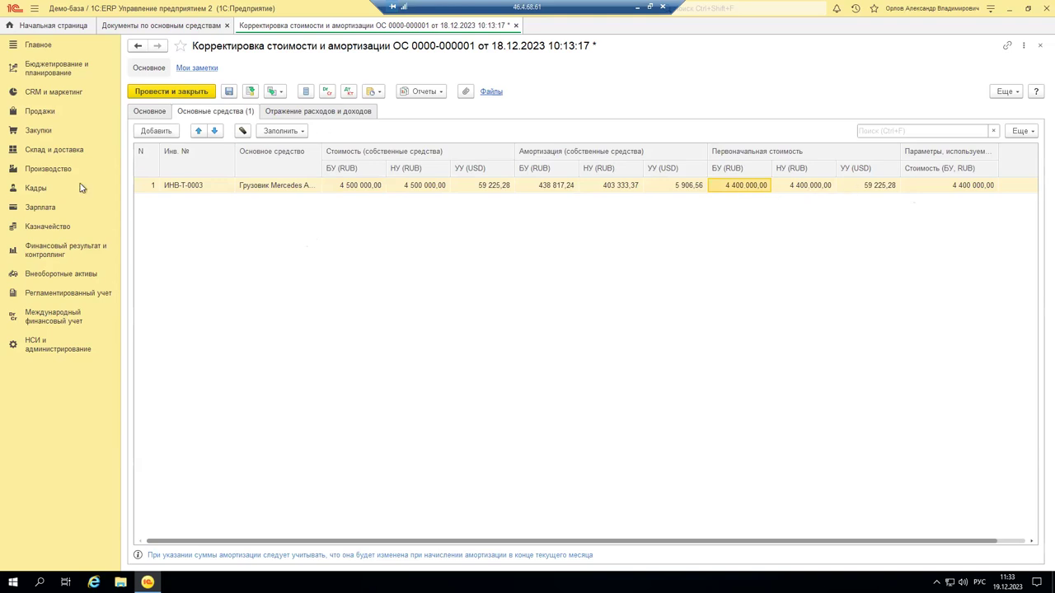
{"action": "left_click", "coordinate": [360, 185]}
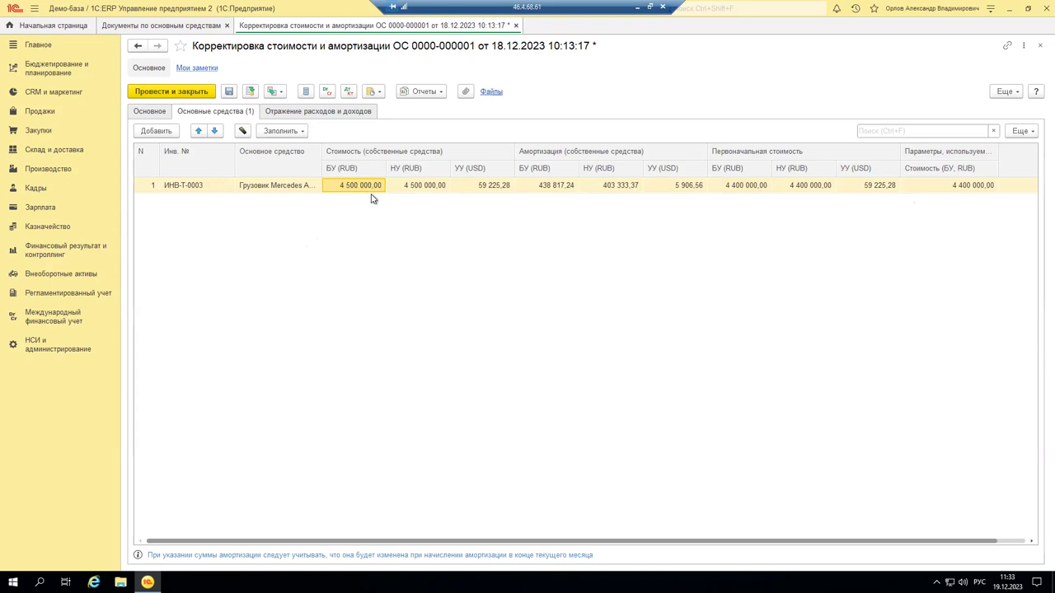
{"action": "left_click", "coordinate": [416, 191]}
{"action": "left_click", "coordinate": [482, 185]}
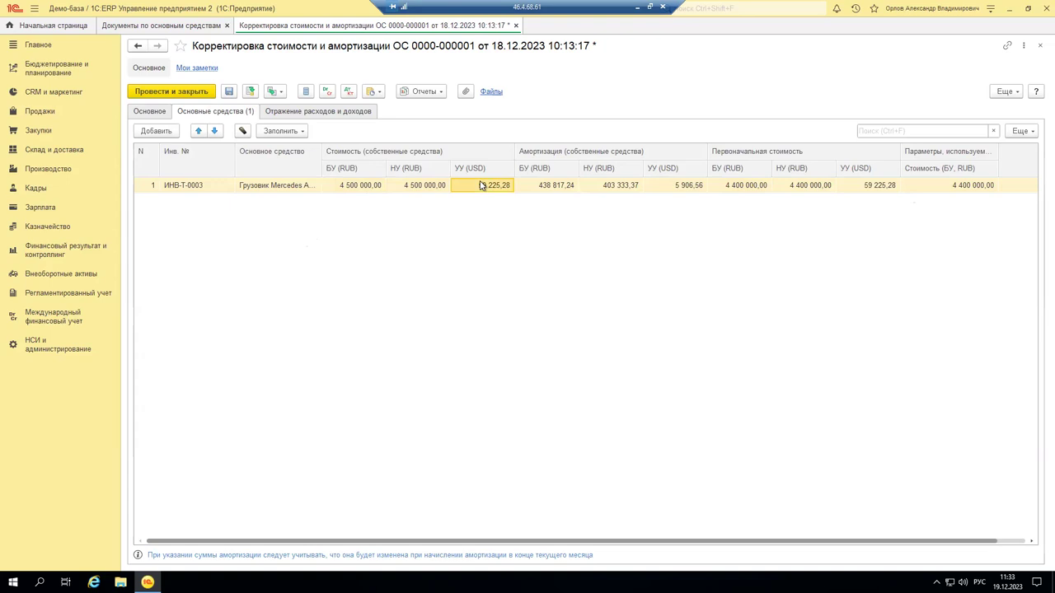
{"action": "left_click", "coordinate": [556, 184]}
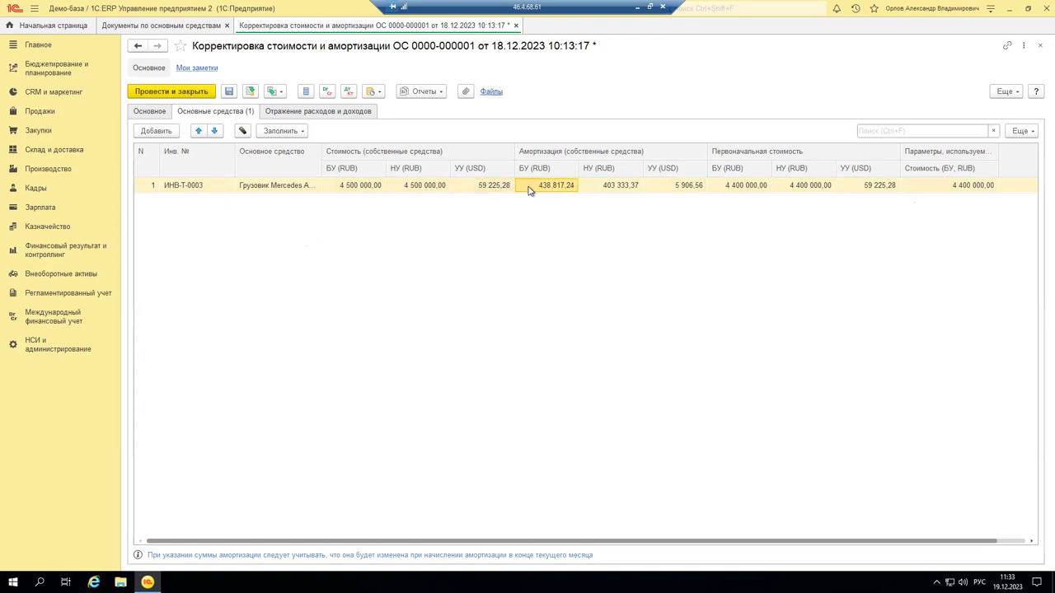
{"action": "left_click", "coordinate": [531, 193]}
{"action": "left_click", "coordinate": [624, 242]}
Step: Examine the expense and income items available for reflecting the adjustment, and close both selection lists without choosing anything
{"action": "left_click", "coordinate": [293, 114]}
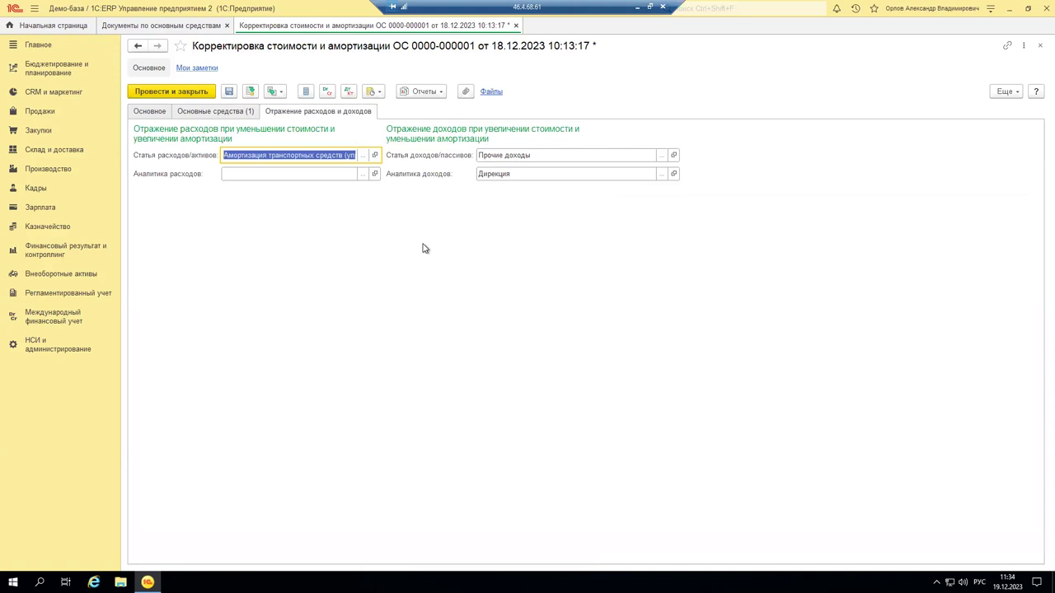
{"action": "left_click", "coordinate": [361, 156]}
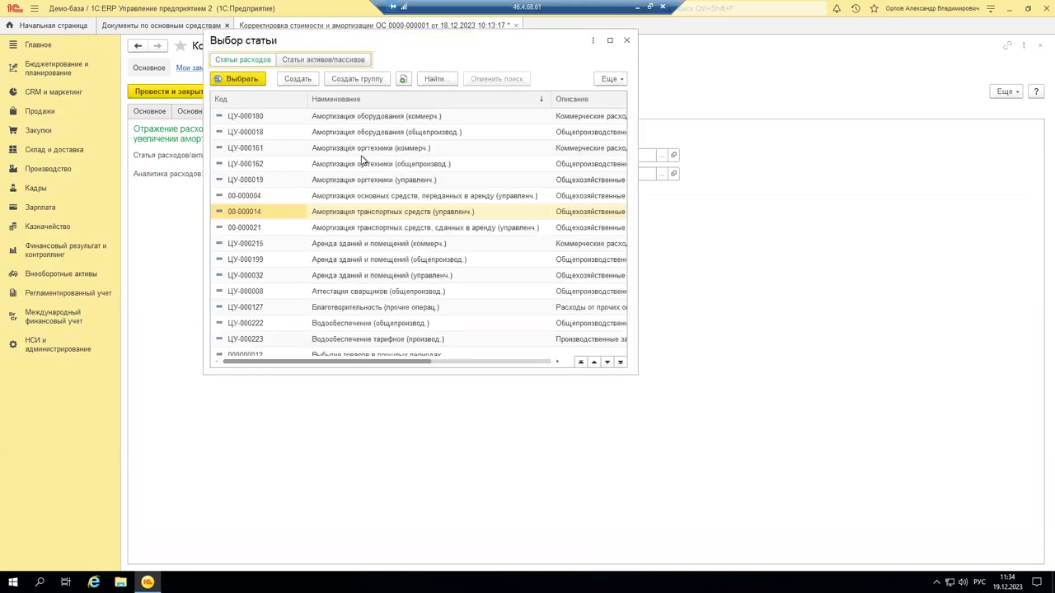
{"action": "left_click", "coordinate": [629, 39]}
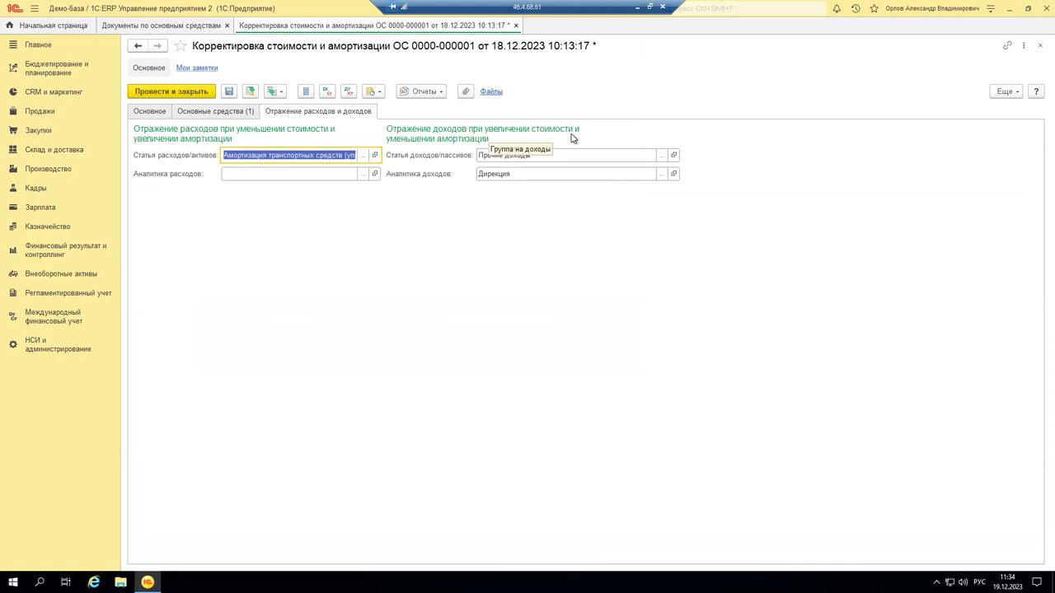
{"action": "left_click", "coordinate": [663, 156]}
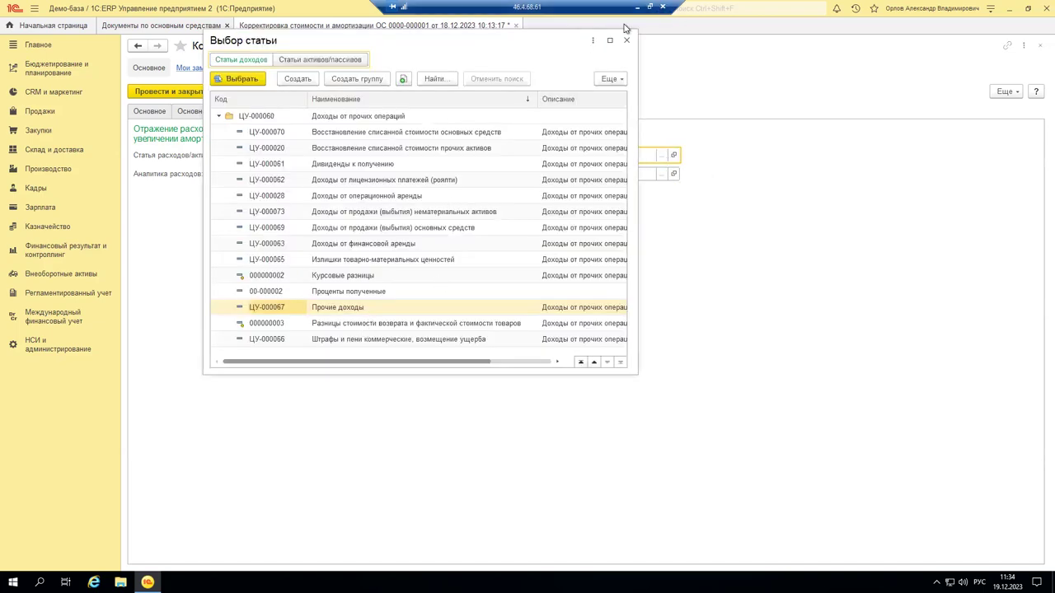
{"action": "left_click", "coordinate": [626, 40]}
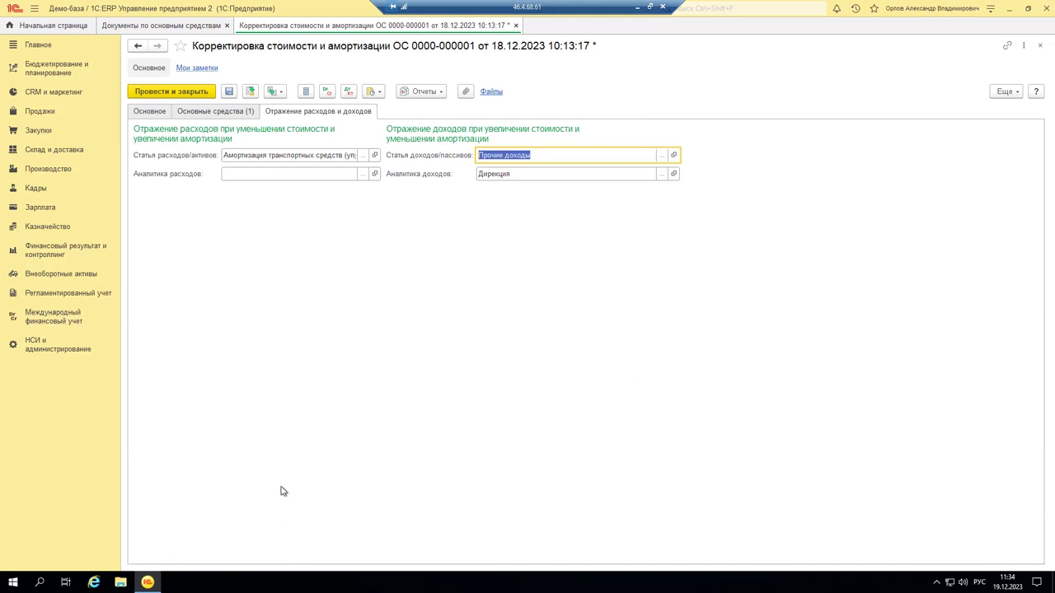
Step: Post the adjustment document, open its regulated accounting entries, and reflect it in regulated accounting
{"action": "left_click", "coordinate": [251, 92]}
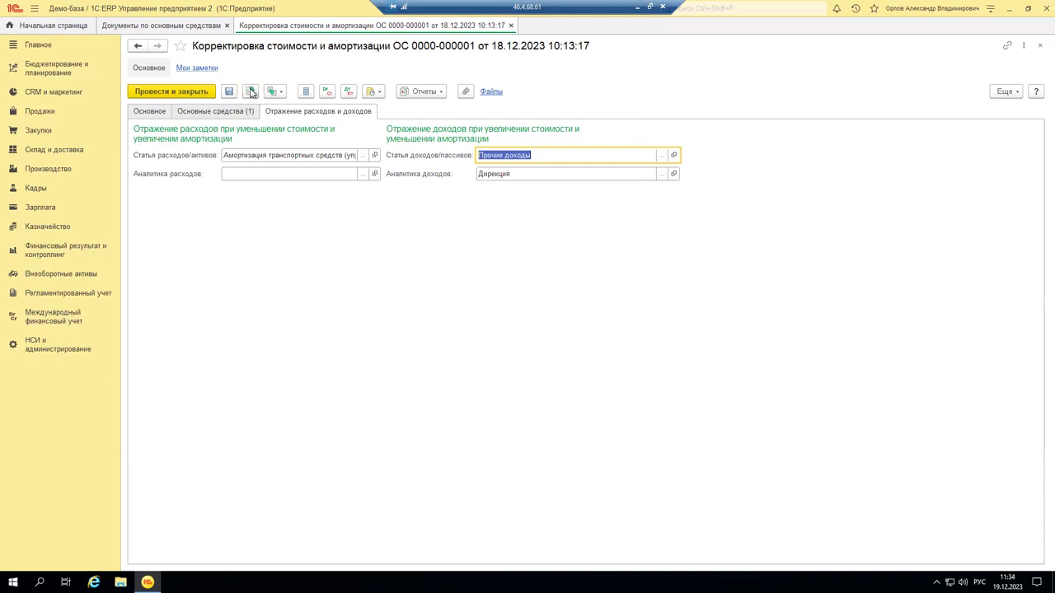
{"action": "left_click", "coordinate": [349, 91]}
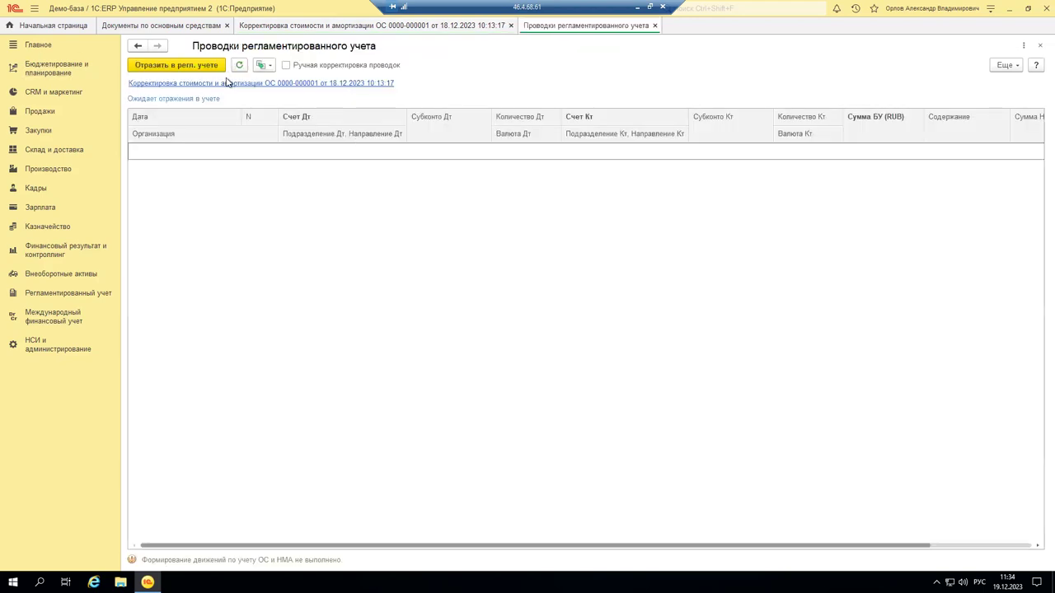
{"action": "left_click", "coordinate": [162, 66]}
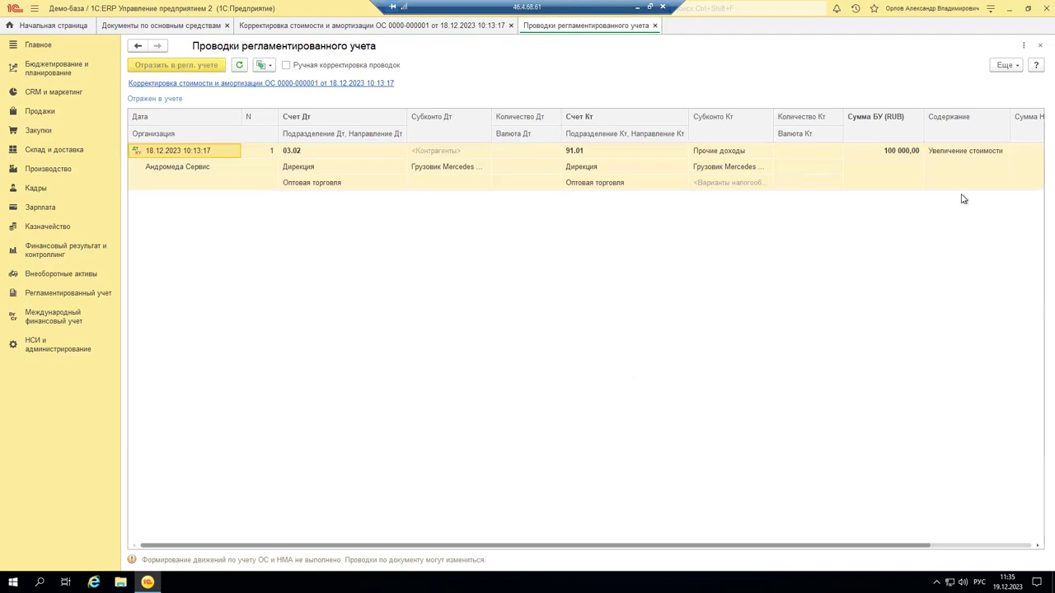
Step: Check the accounting entry's amount, debit and credit accounts, and income item, and close the entries
{"action": "left_click", "coordinate": [894, 166]}
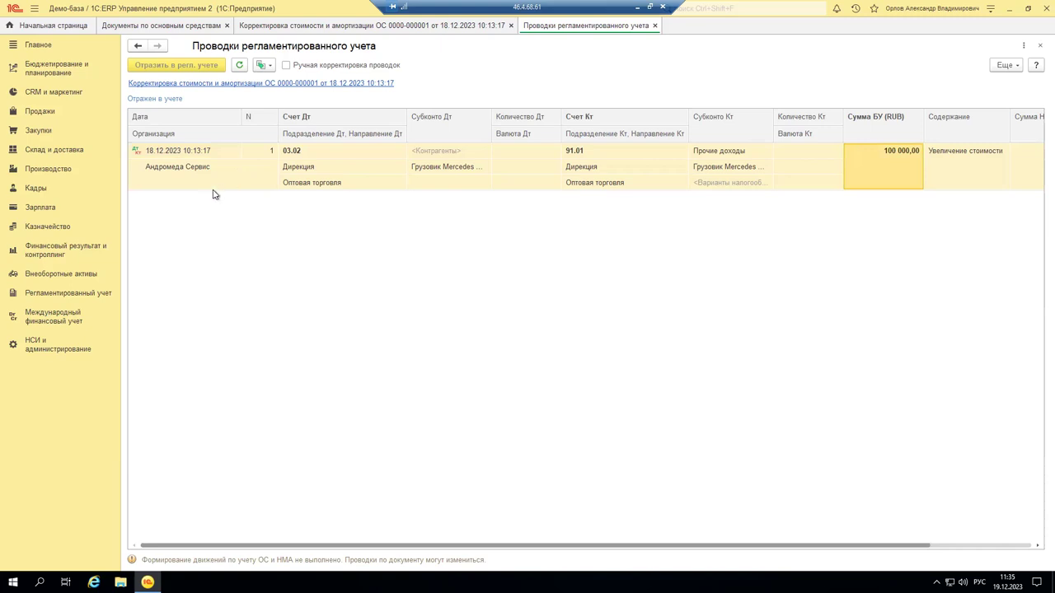
{"action": "left_click", "coordinate": [321, 154]}
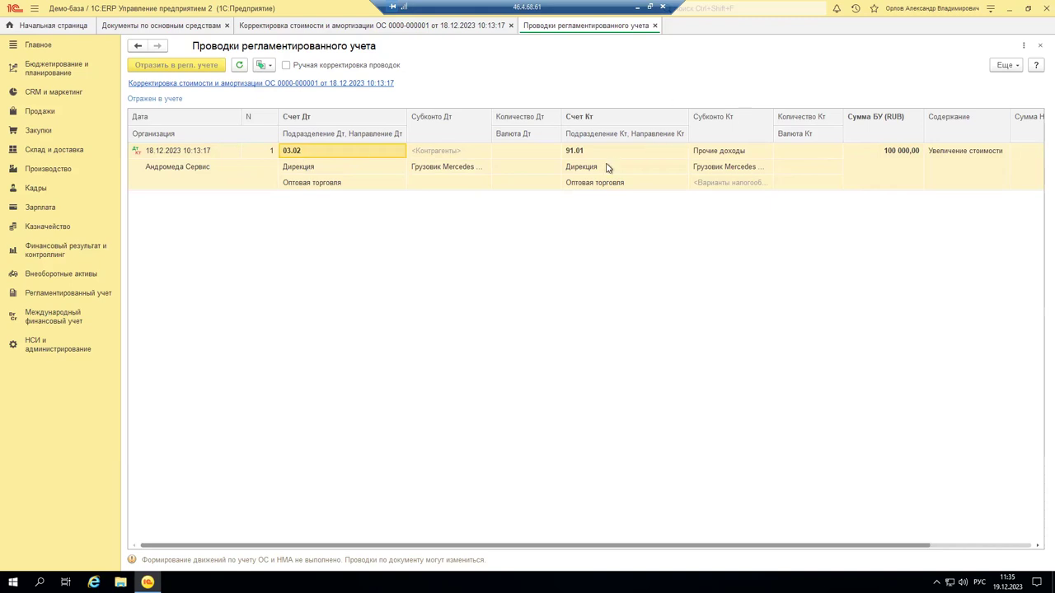
{"action": "left_click", "coordinate": [581, 153]}
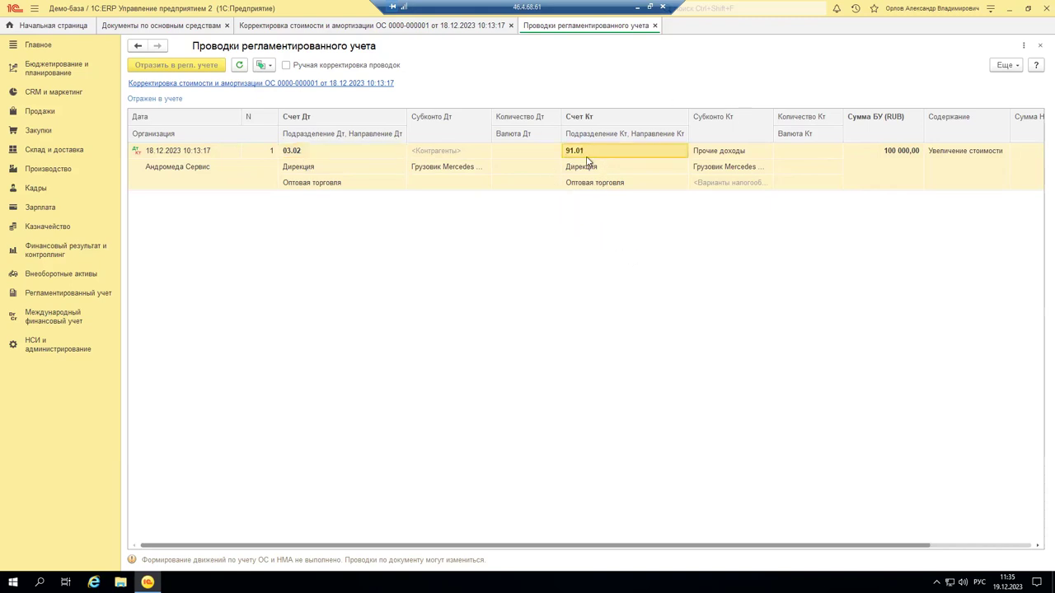
{"action": "left_click", "coordinate": [728, 154]}
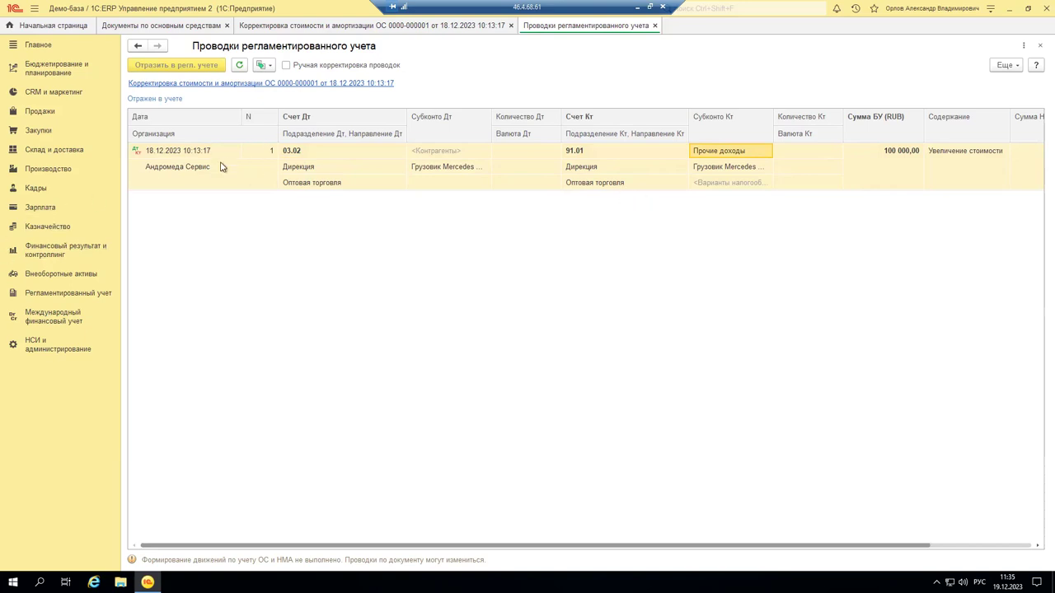
{"action": "left_click", "coordinate": [655, 27]}
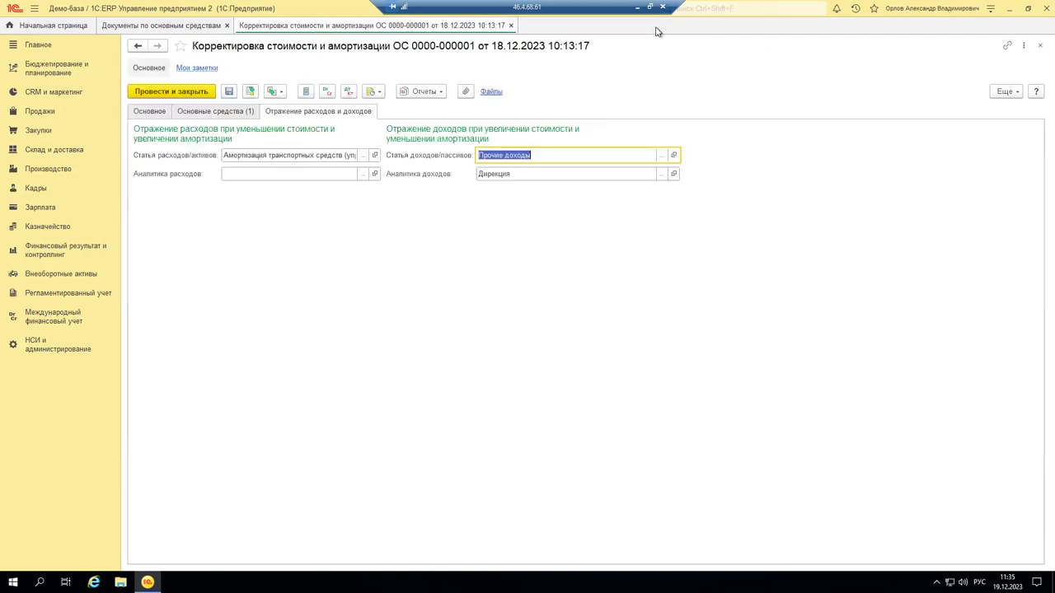
Step: Generate the "Движения документа" report for the cost and depreciation adjustment document
{"action": "left_click", "coordinate": [425, 92]}
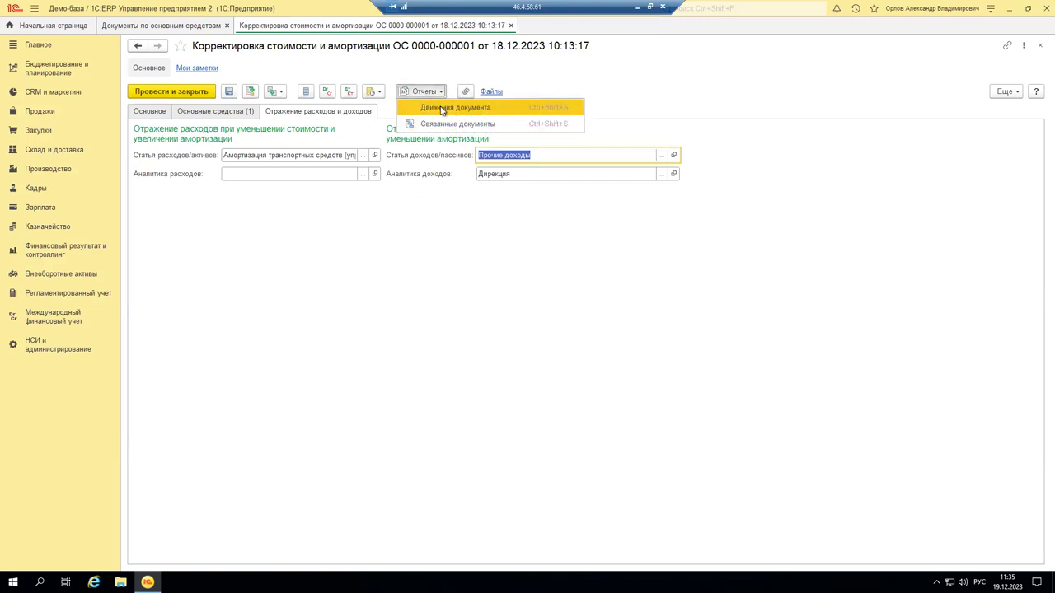
{"action": "left_click", "coordinate": [442, 110]}
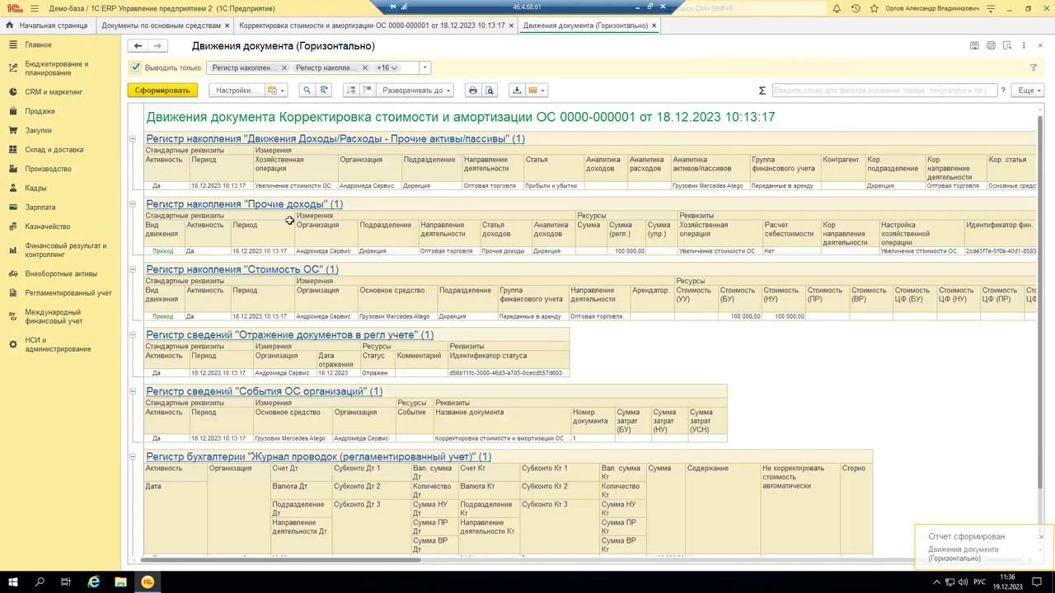
Step: Examine the "Стоимость ОС" register records and the accounting register movements of the adjustment document, and close the report
{"action": "left_click", "coordinate": [166, 271]}
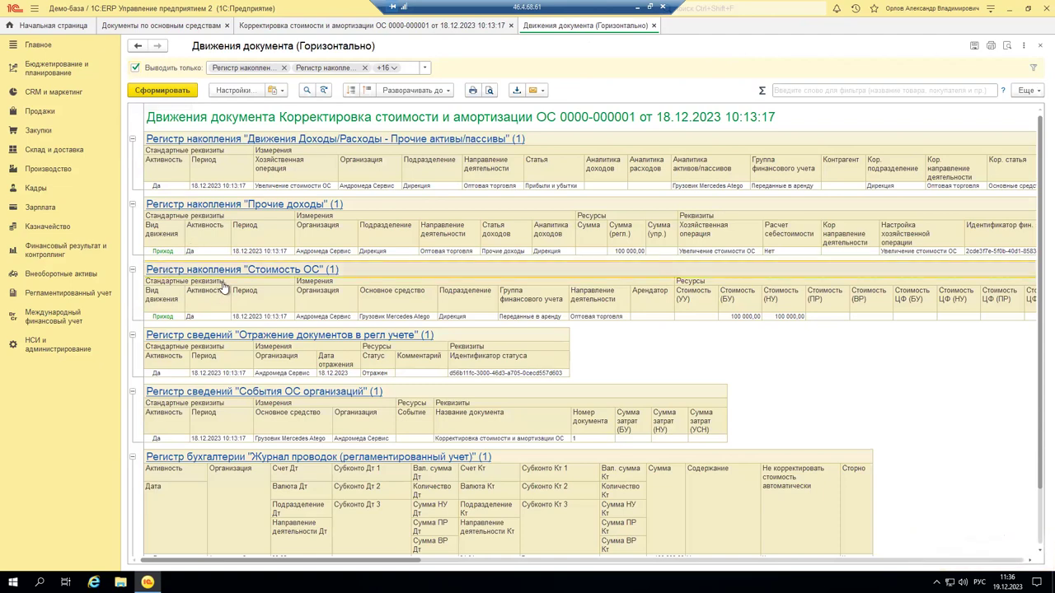
{"action": "double_click", "coordinate": [222, 290]}
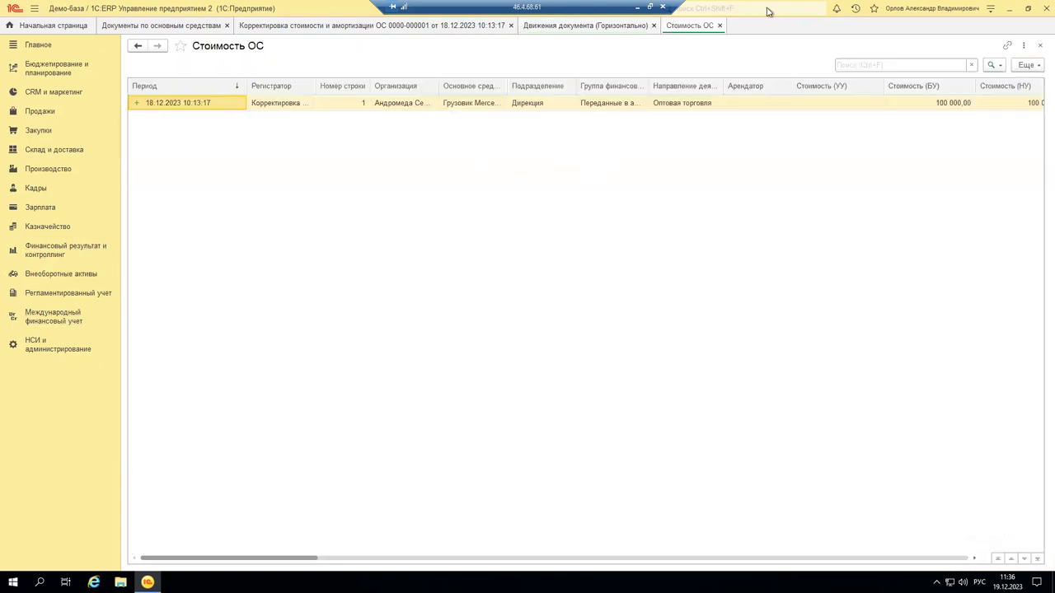
{"action": "left_click", "coordinate": [720, 27]}
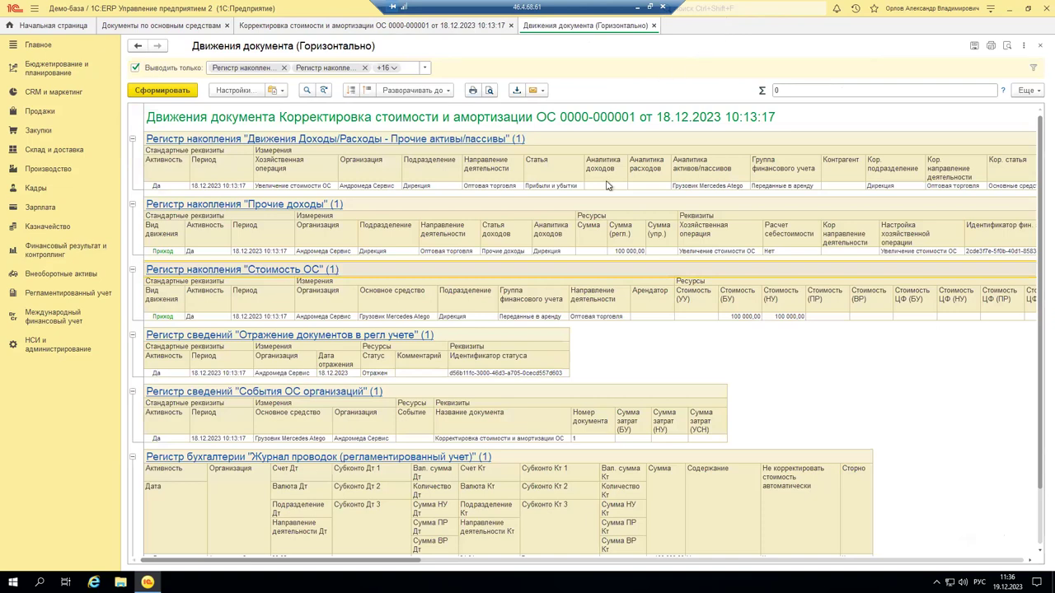
{"action": "scroll", "coordinate": [476, 403], "scroll_direction": "down", "scroll_amount": 4}
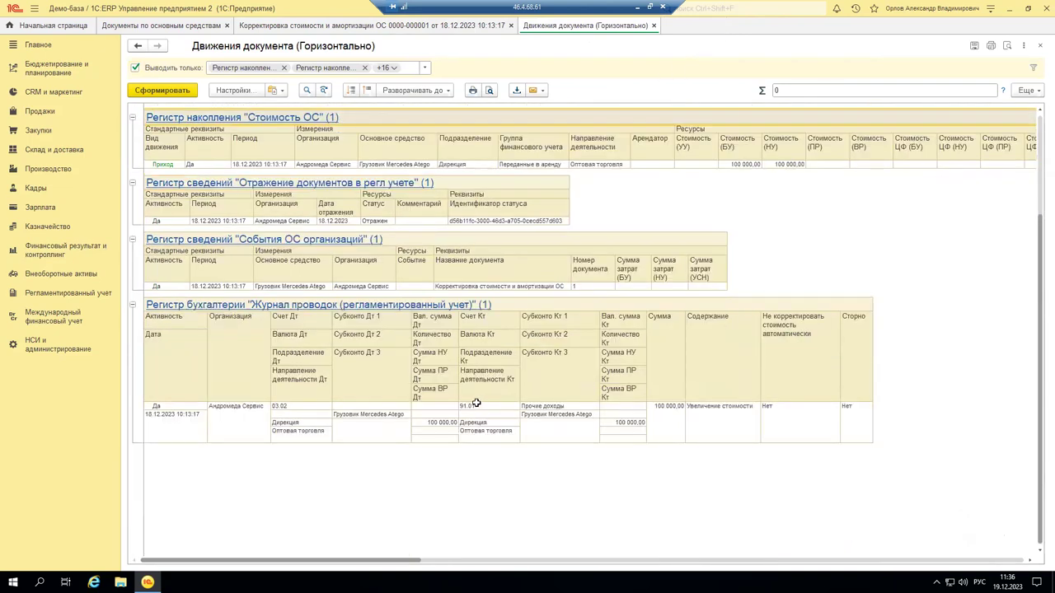
{"action": "scroll", "coordinate": [475, 403], "scroll_direction": "up", "scroll_amount": 4}
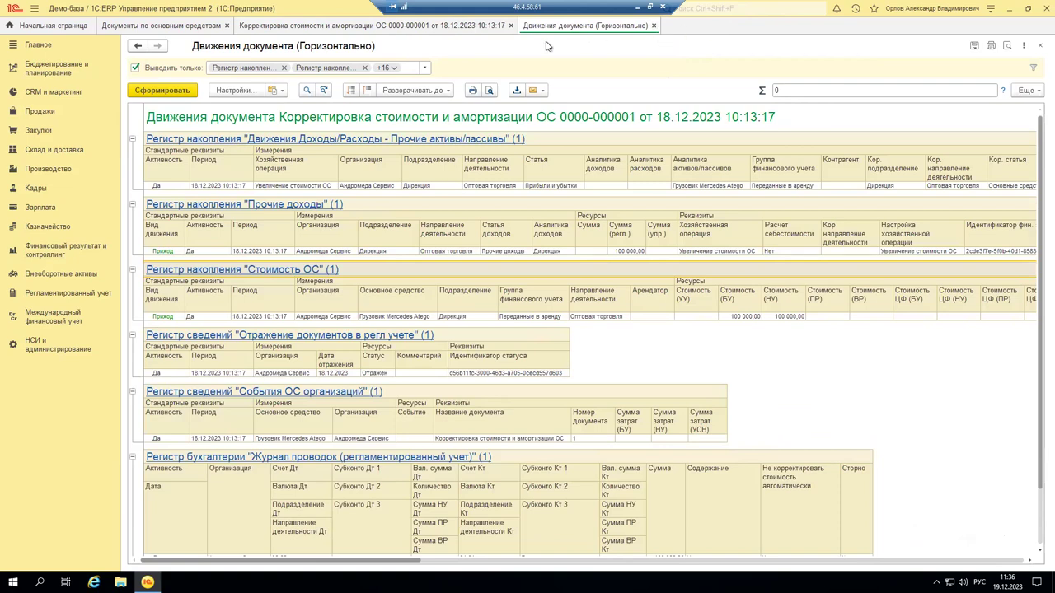
{"action": "left_click", "coordinate": [654, 27]}
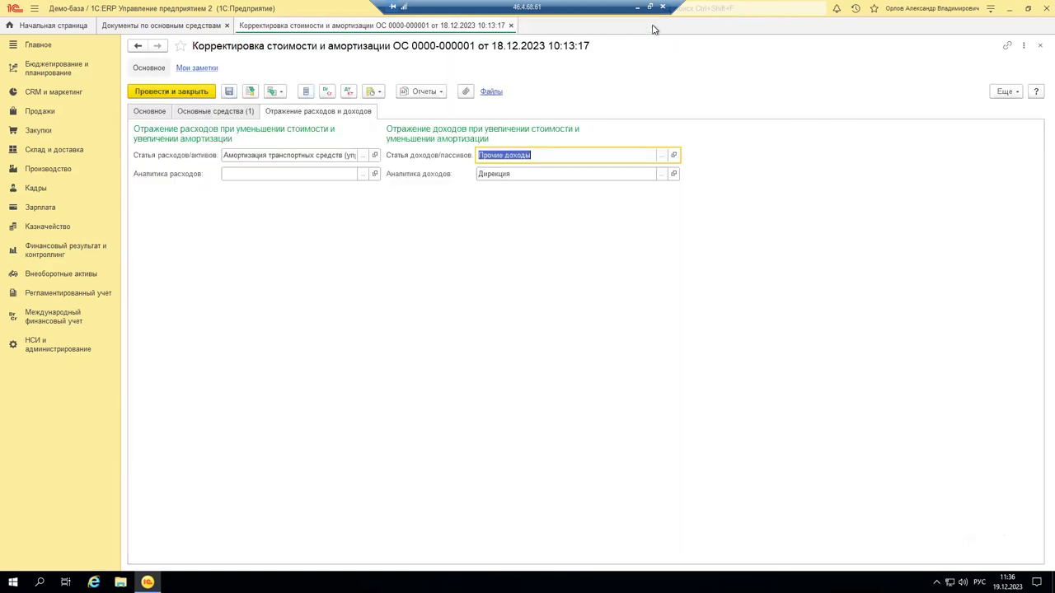
Step: Check the adjustment document's available reports and the documents that can be created based on it, and close the document
{"action": "left_click", "coordinate": [414, 92]}
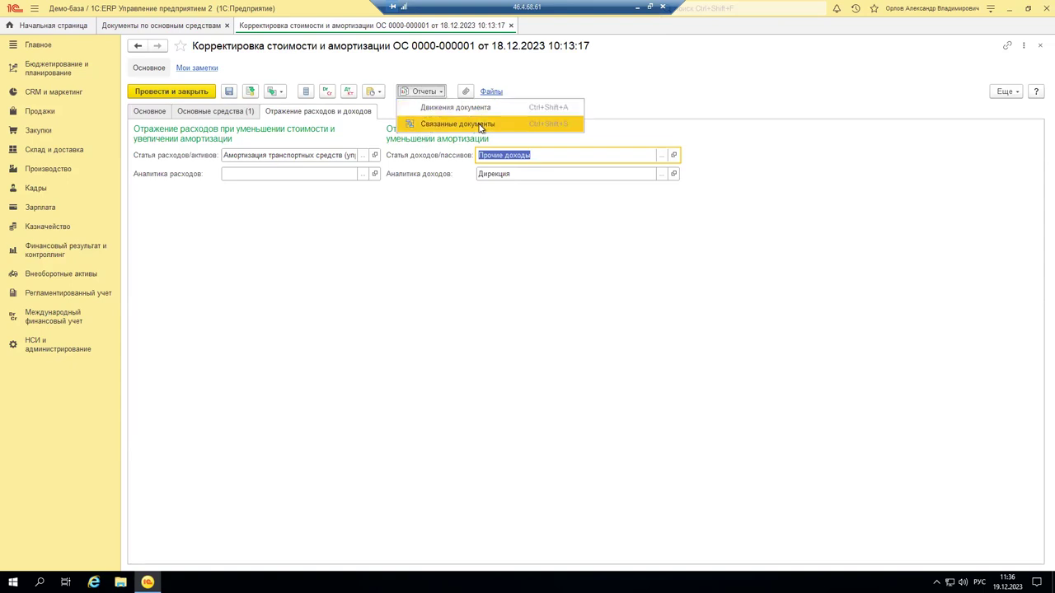
{"action": "left_click", "coordinate": [1006, 92]}
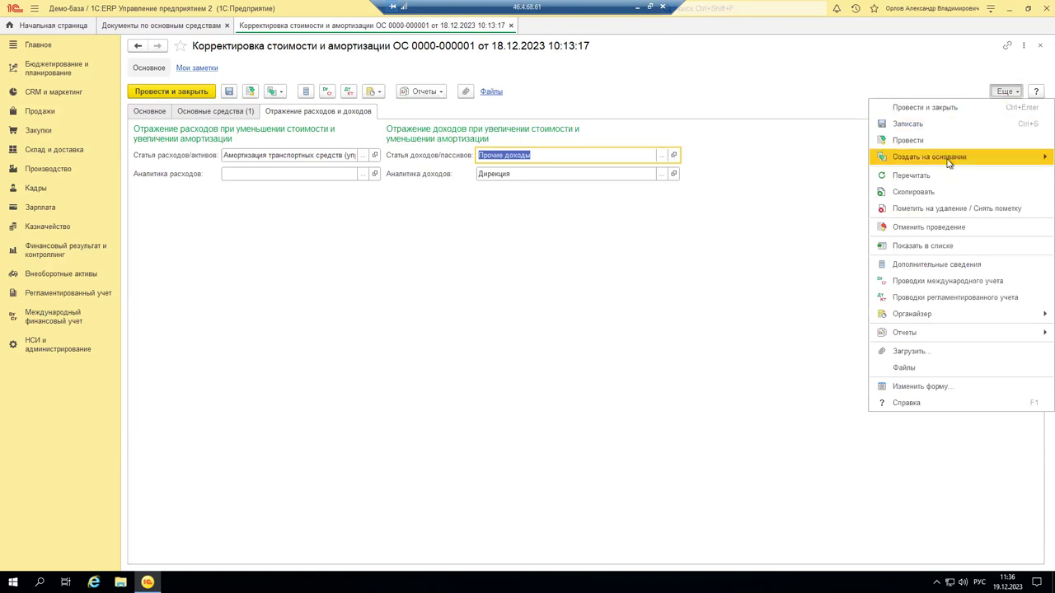
{"action": "mouse_move", "coordinate": [949, 162]}
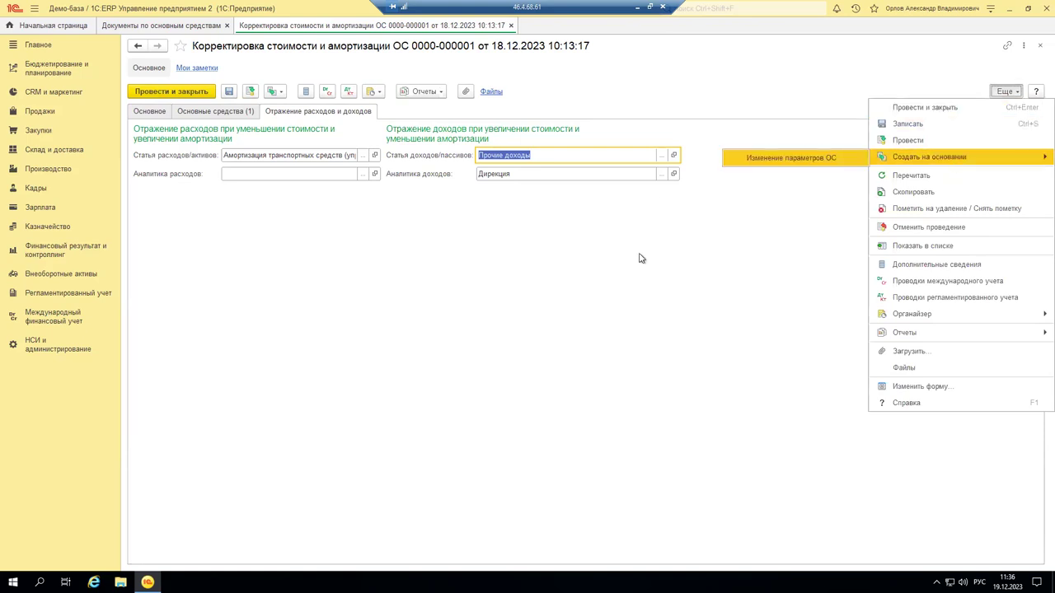
{"action": "left_click", "coordinate": [568, 255]}
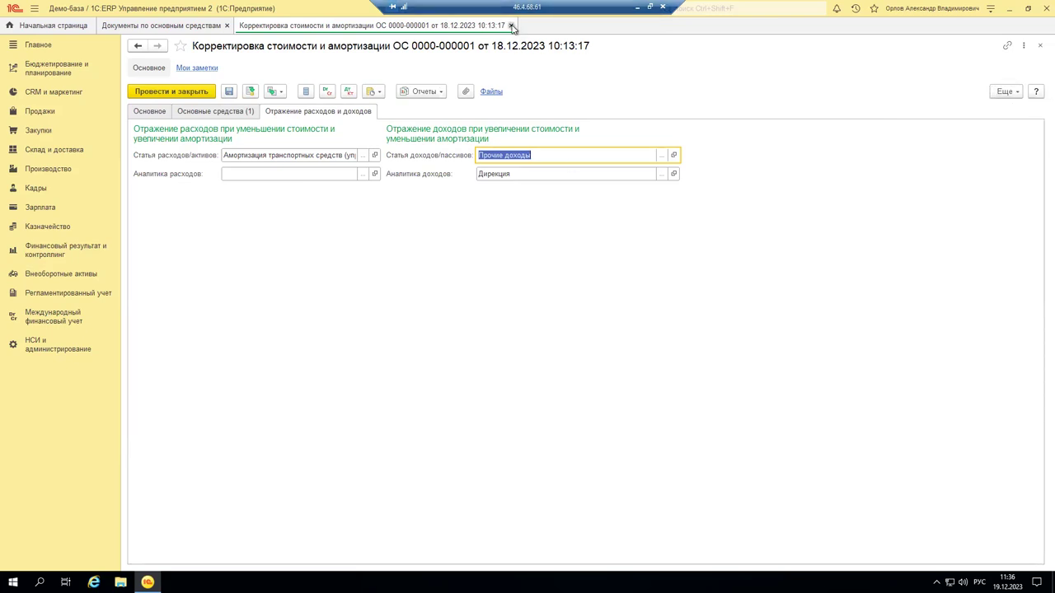
{"action": "left_click", "coordinate": [511, 25]}
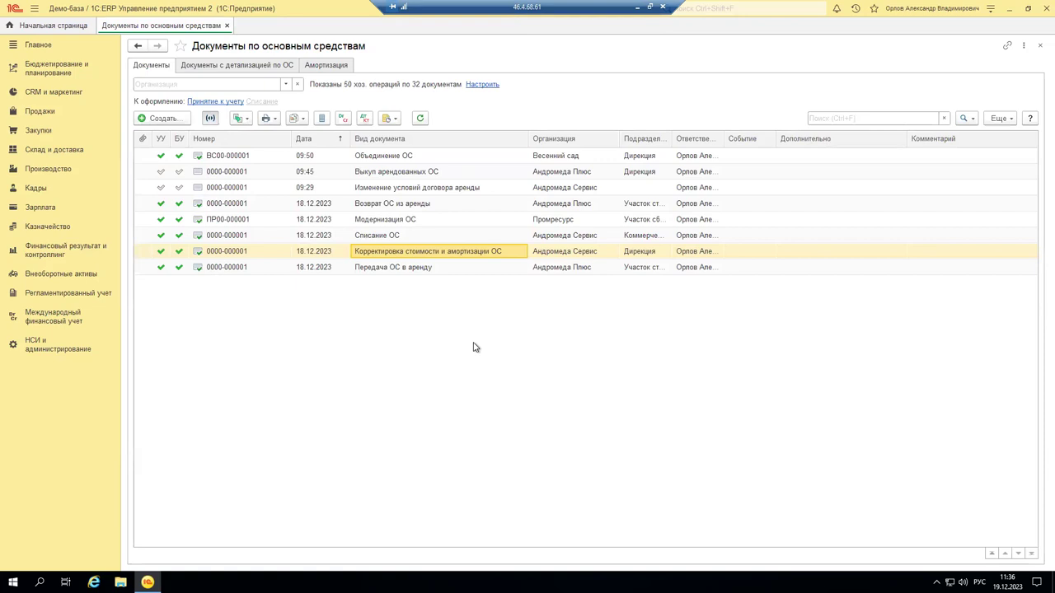
Step: Open the existing "Списание ОС" document and locate this document type in the creation list, without creating a new one
{"action": "left_click", "coordinate": [369, 236]}
{"action": "double_click", "coordinate": [368, 236]}
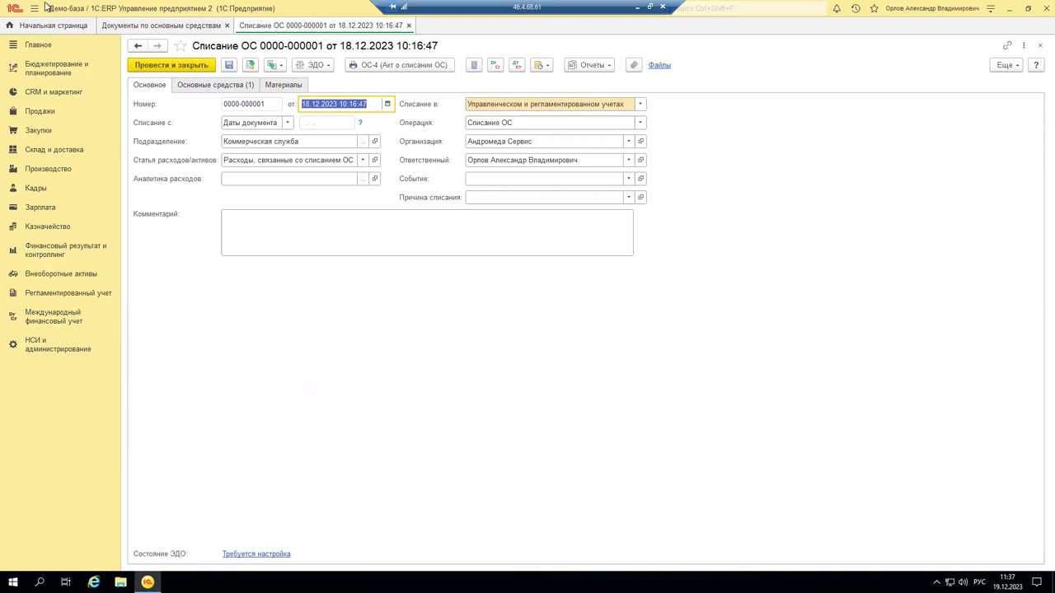
{"action": "left_click", "coordinate": [125, 27]}
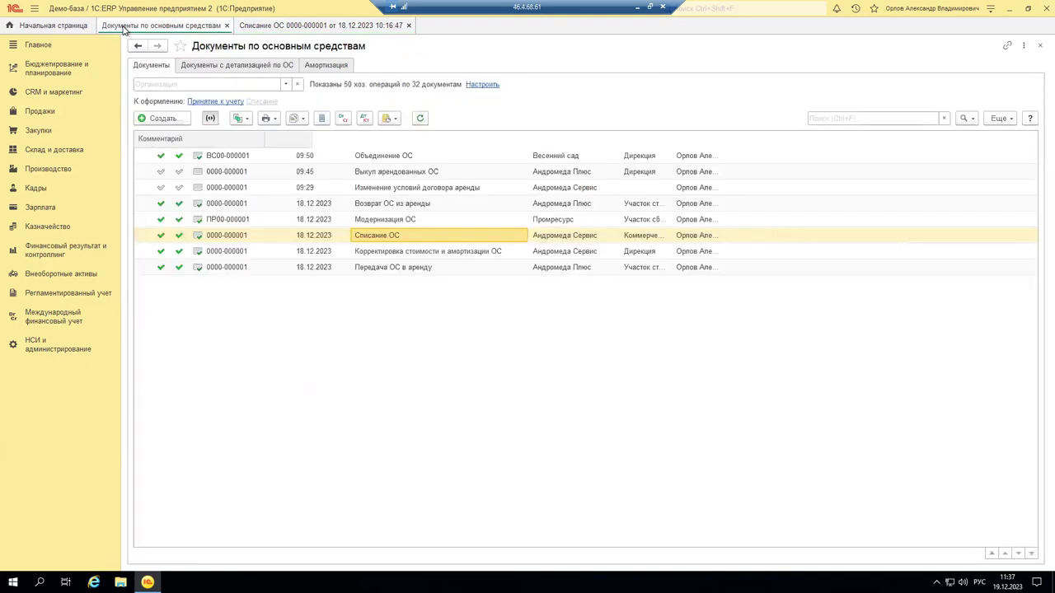
{"action": "left_click", "coordinate": [160, 120]}
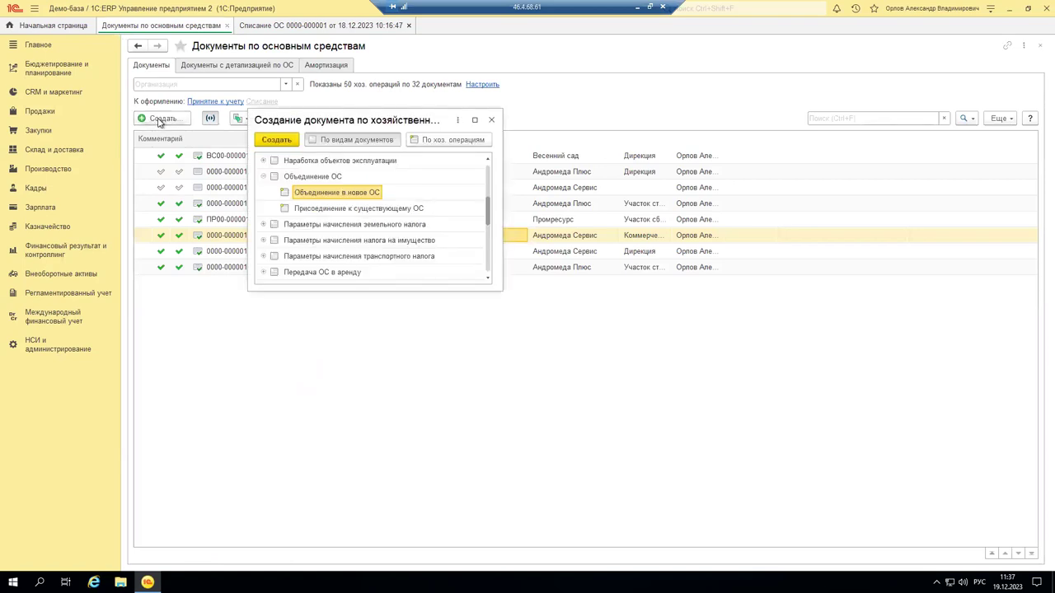
{"action": "scroll", "coordinate": [298, 234], "scroll_direction": "down", "scroll_amount": 5}
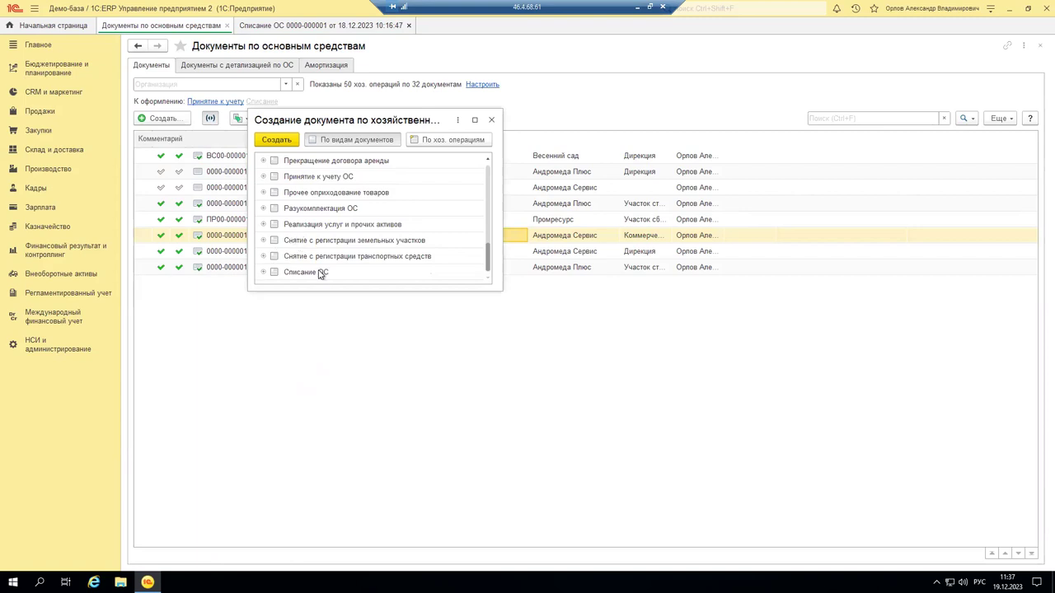
{"action": "left_click", "coordinate": [305, 272]}
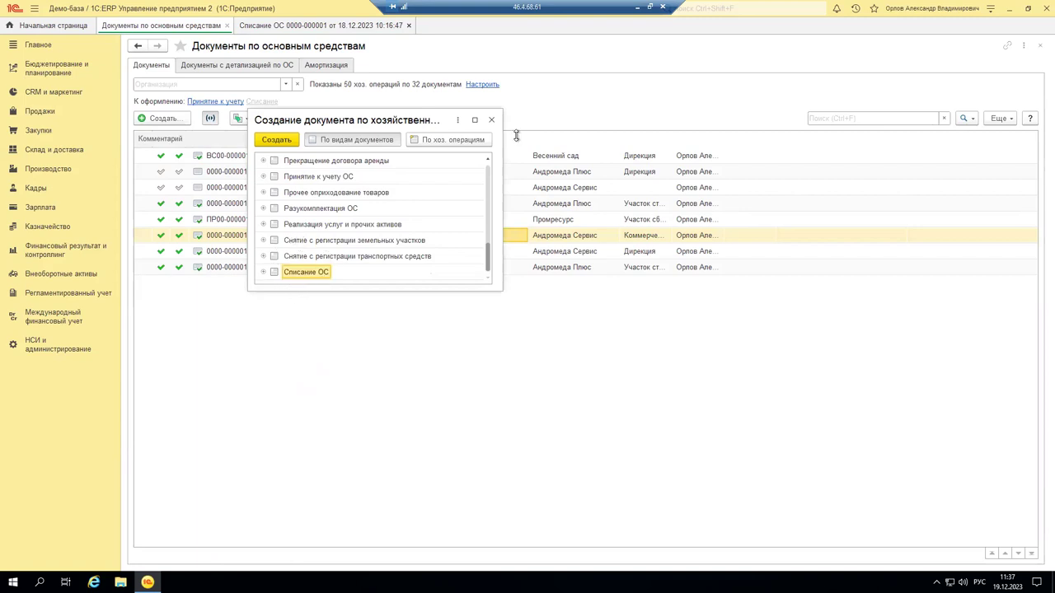
{"action": "left_click", "coordinate": [492, 122]}
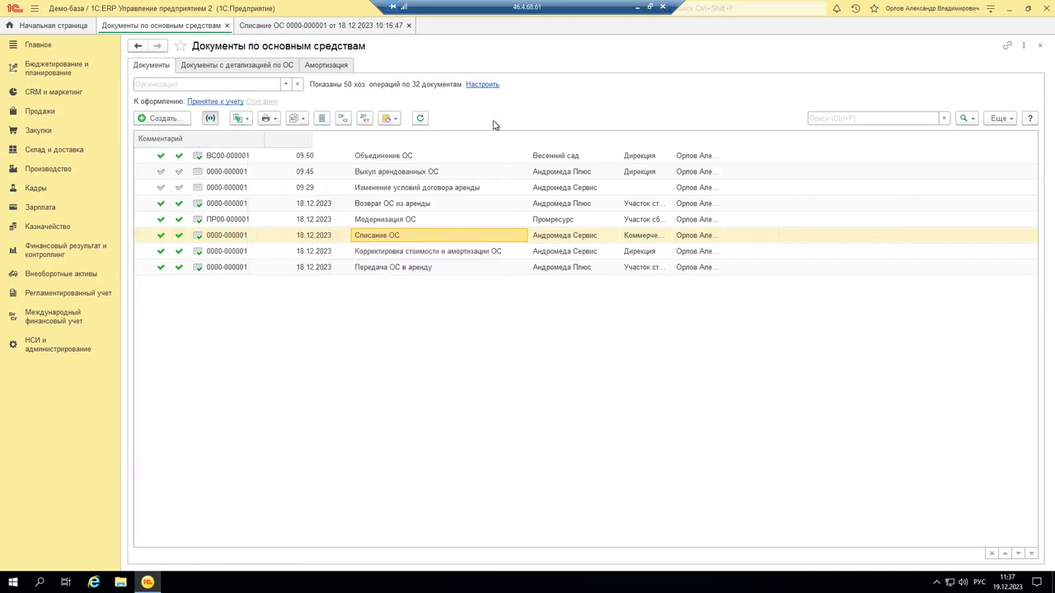
Step: Return to the "Списание ОС" document and examine the accounting types available for "Списание в", keeping the current choice
{"action": "left_click", "coordinate": [298, 27]}
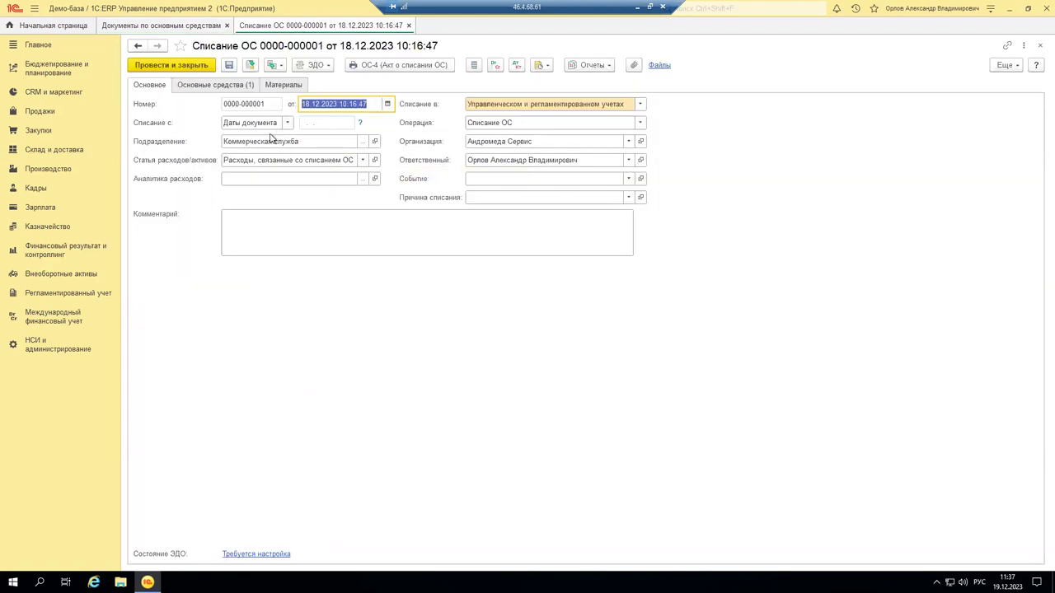
{"action": "left_click", "coordinate": [641, 104]}
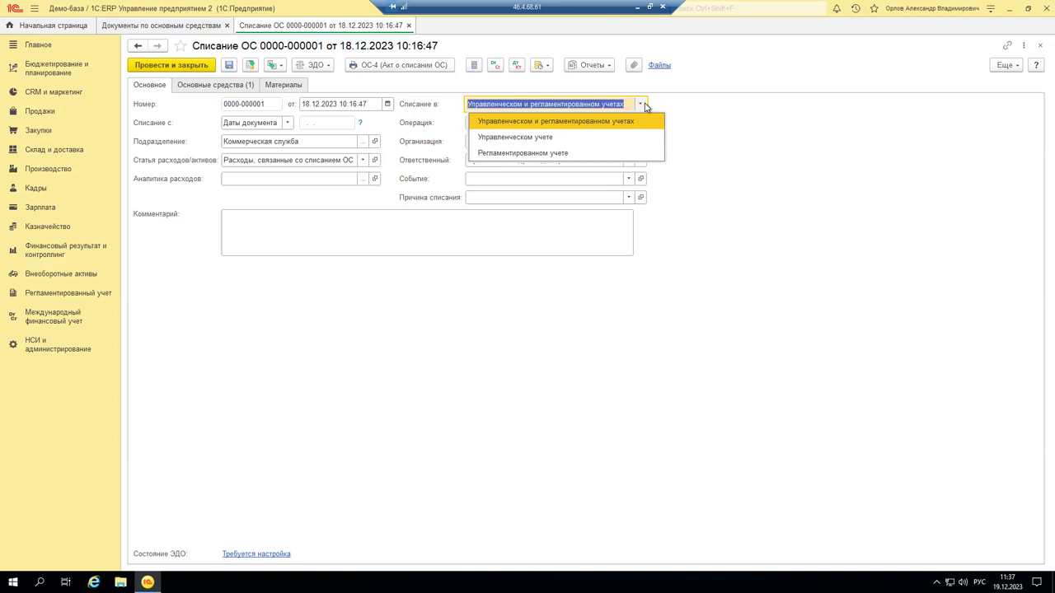
{"action": "left_click", "coordinate": [290, 201]}
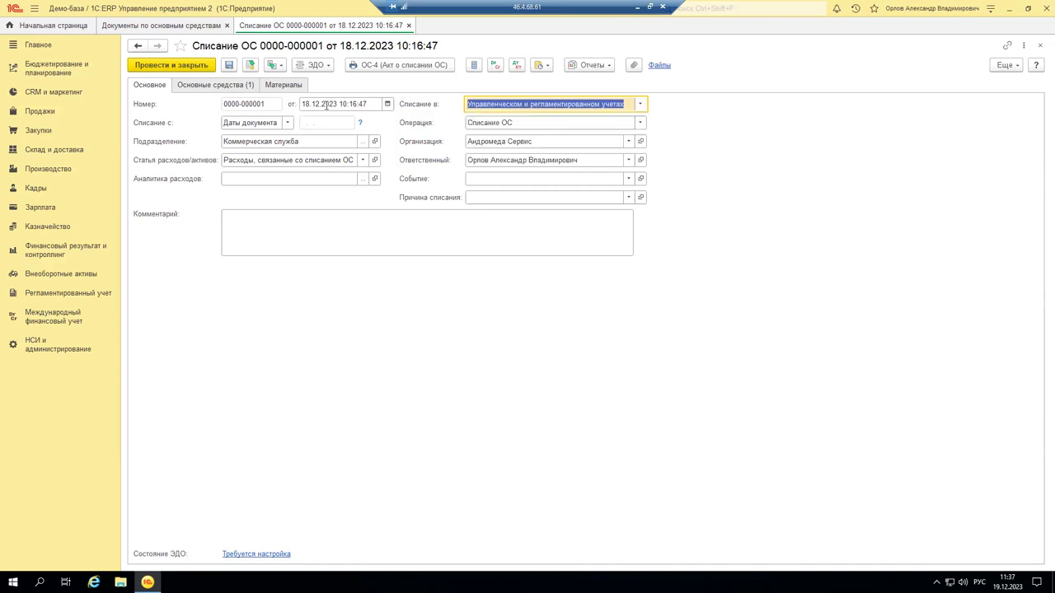
Step: Try writing off from a past date, 01.10.2023, and switch "Списание с" back to "Даты документа"
{"action": "left_click", "coordinate": [288, 123]}
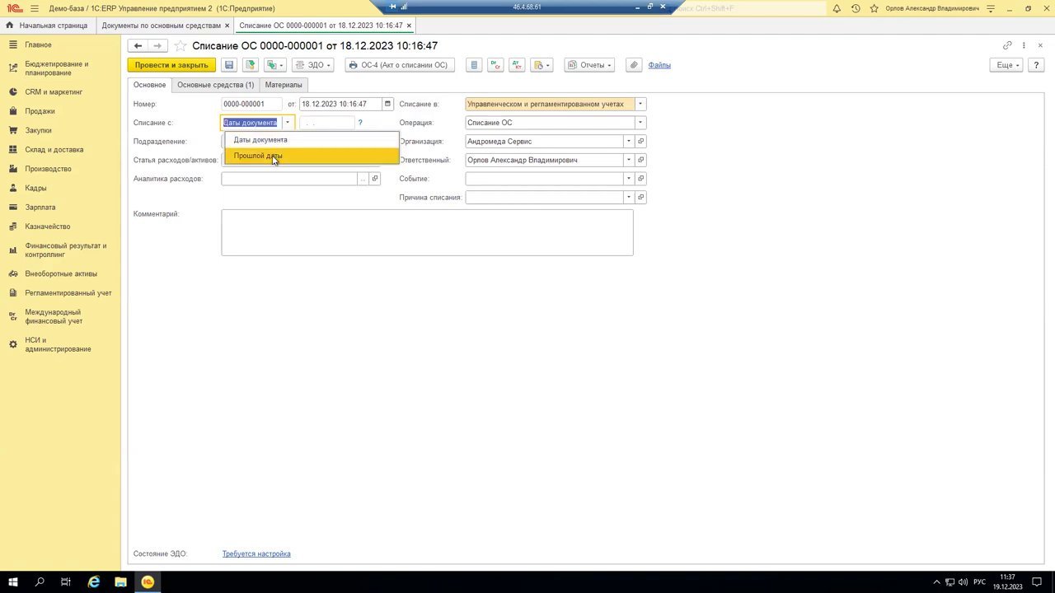
{"action": "left_click", "coordinate": [274, 157]}
{"action": "left_click", "coordinate": [340, 125]}
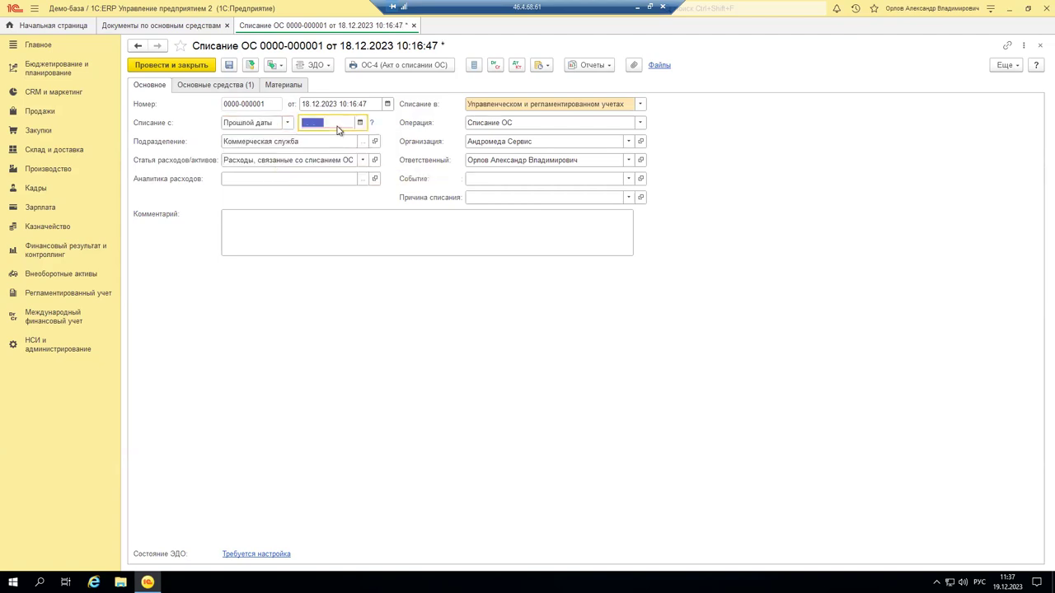
{"action": "type", "text": "01.10.2023"}
{"action": "left_click", "coordinate": [287, 122]}
{"action": "left_click", "coordinate": [267, 141]}
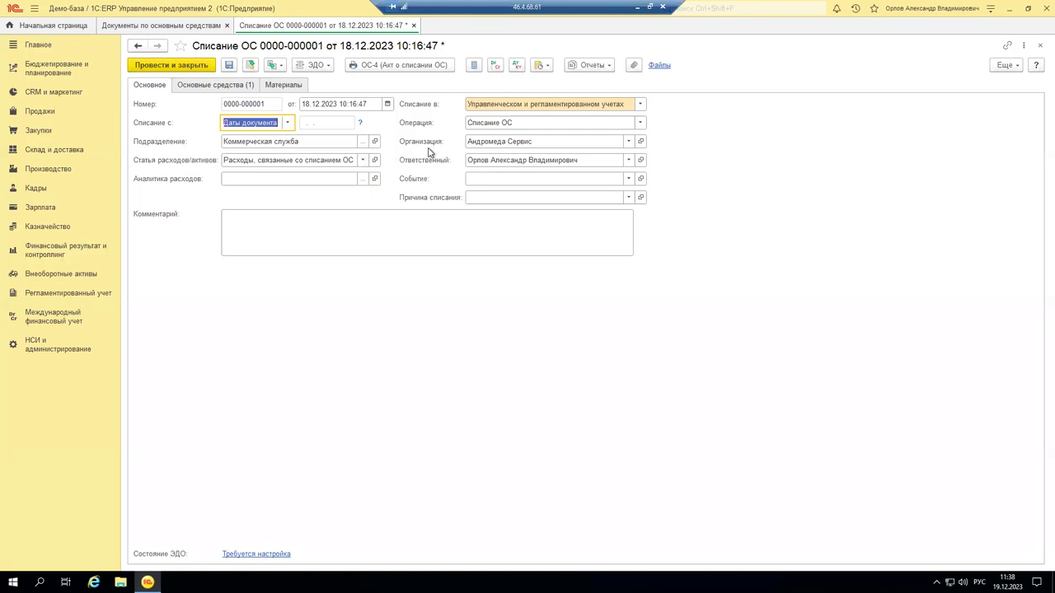
Step: Examine the available write-off operations and the "Причины списания ОС" list, without choosing anything
{"action": "left_click", "coordinate": [641, 123]}
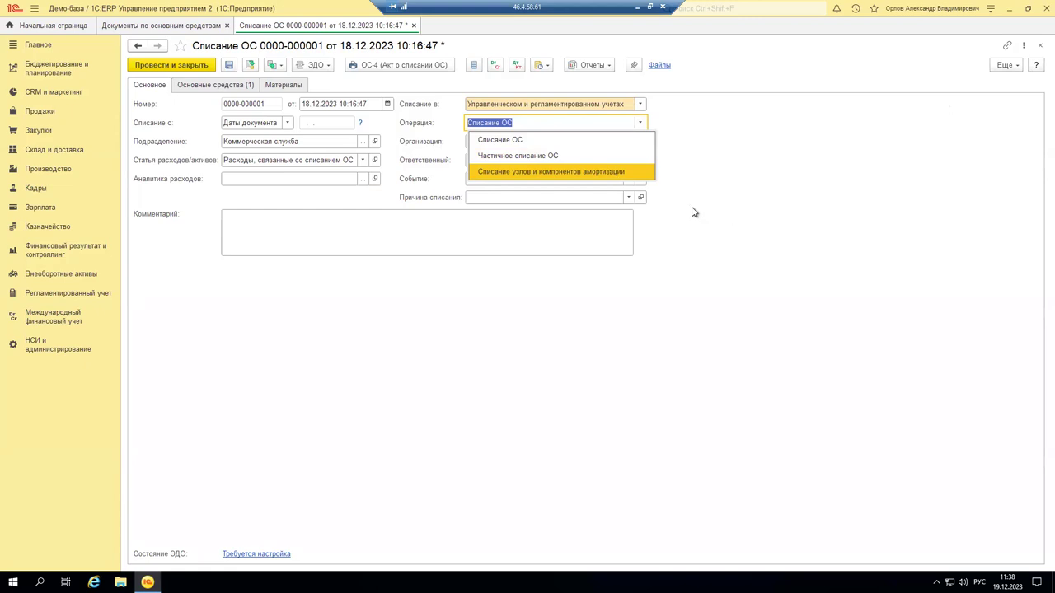
{"action": "left_click", "coordinate": [705, 140]}
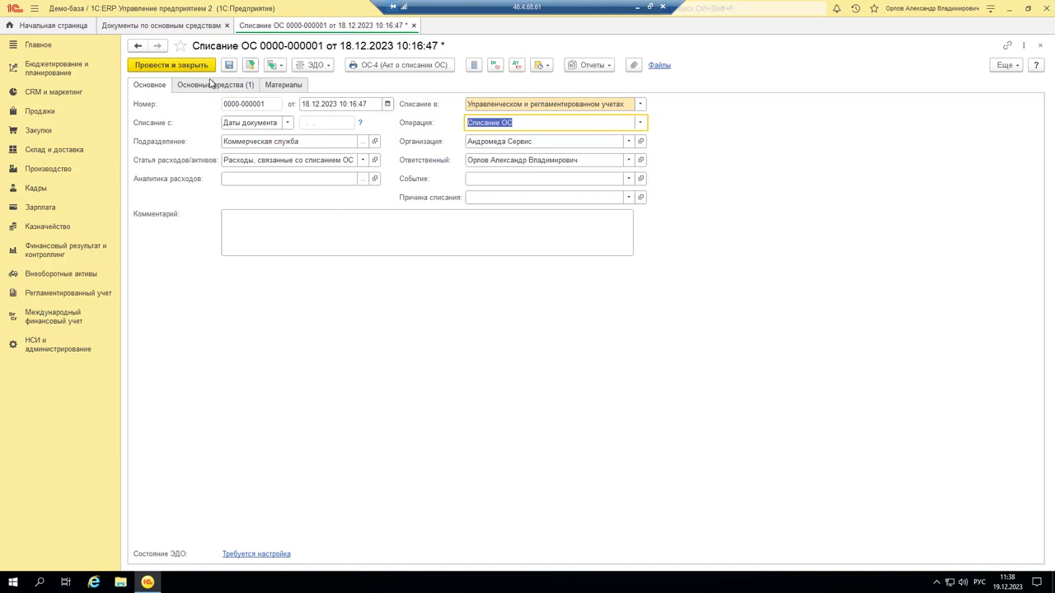
{"action": "left_click", "coordinate": [473, 196]}
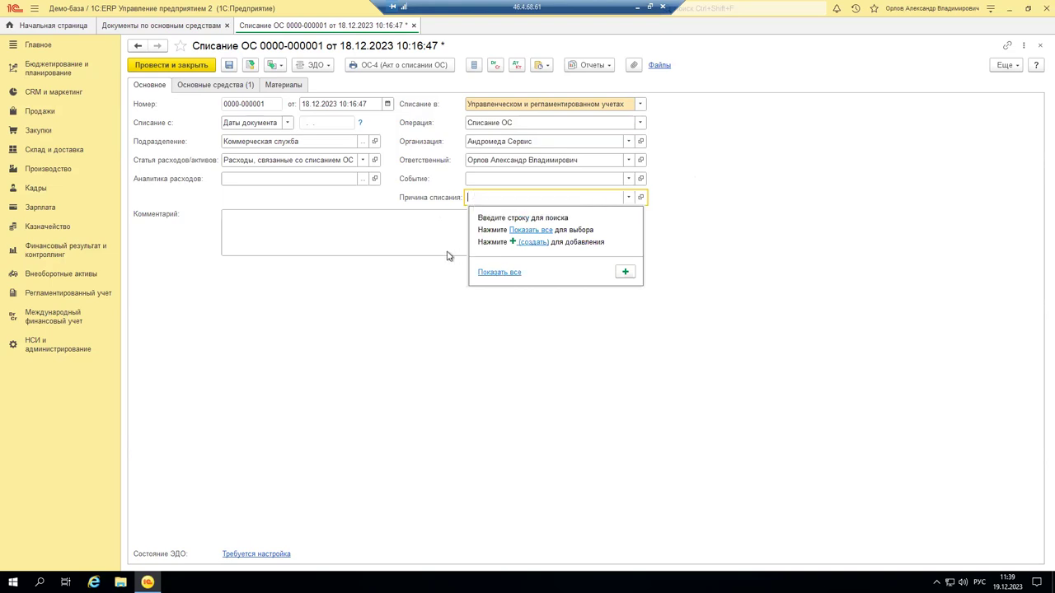
{"action": "left_click", "coordinate": [500, 272]}
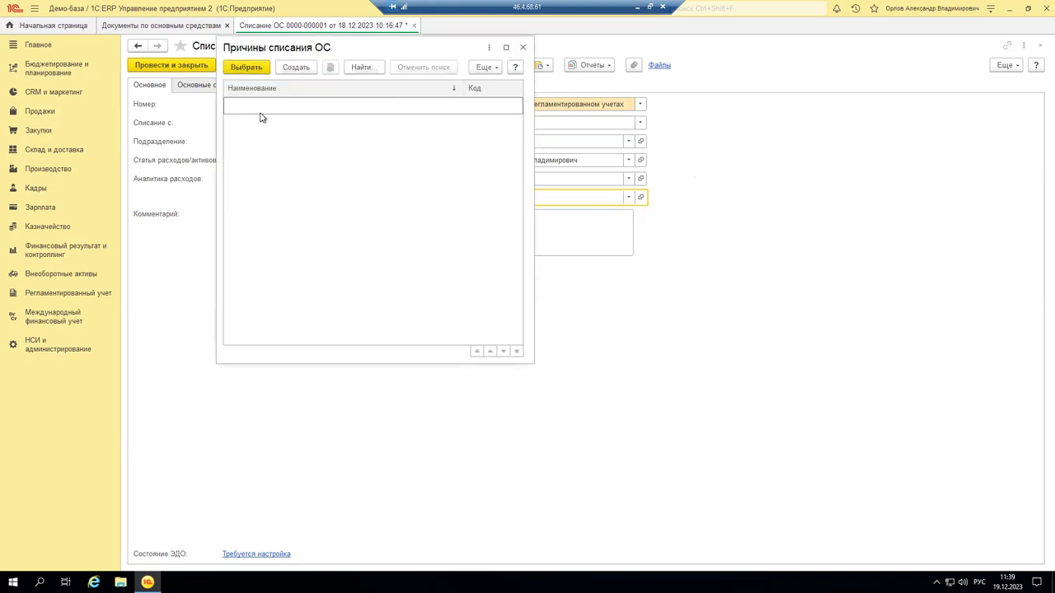
{"action": "left_click", "coordinate": [523, 47]}
Step: Examine the fixed assets being written off and the assets available for selection, and close the selection list
{"action": "left_click", "coordinate": [227, 86]}
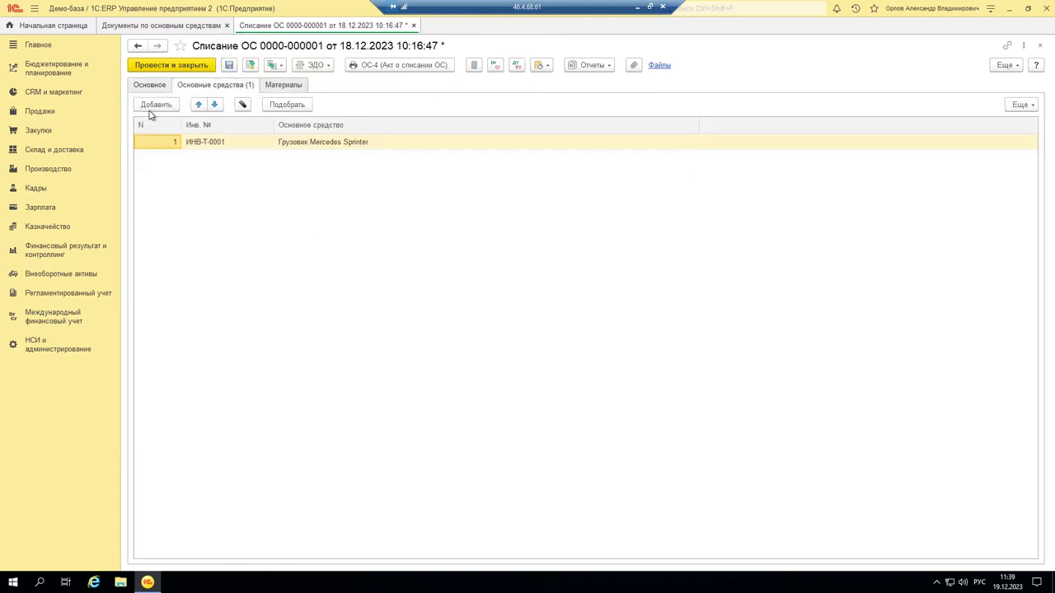
{"action": "left_click", "coordinate": [289, 105]}
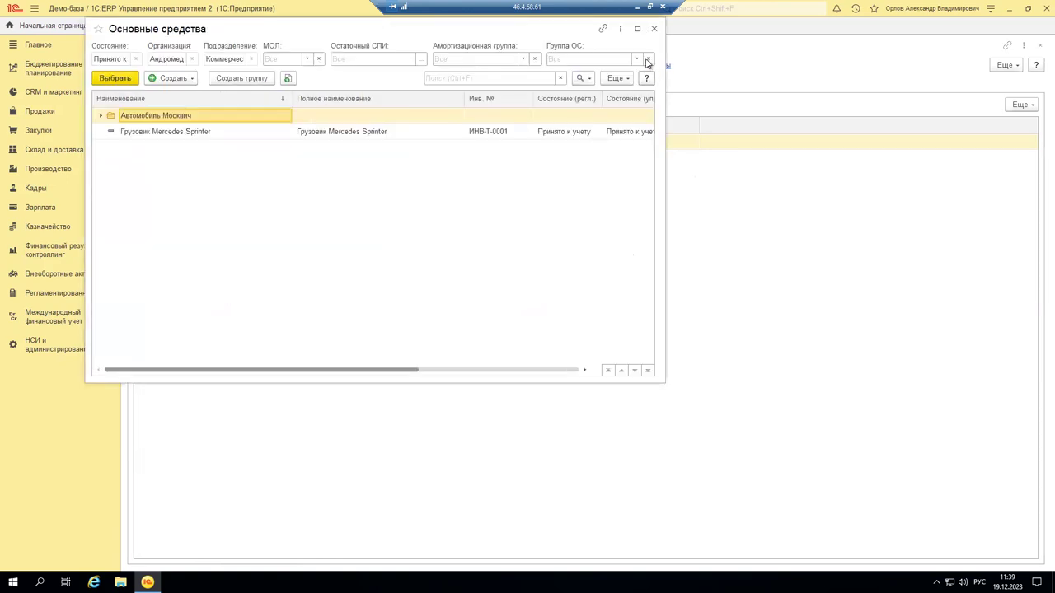
{"action": "left_click", "coordinate": [654, 29]}
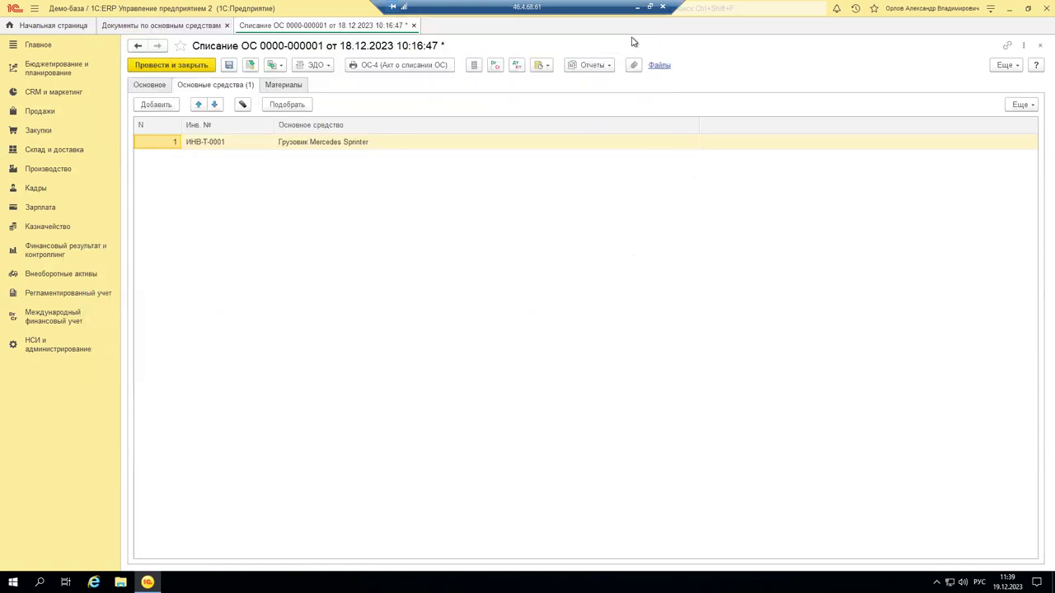
Step: Check the write-off's regulated accounting entries, including the accrued depreciation amount, and close them
{"action": "left_click", "coordinate": [517, 65]}
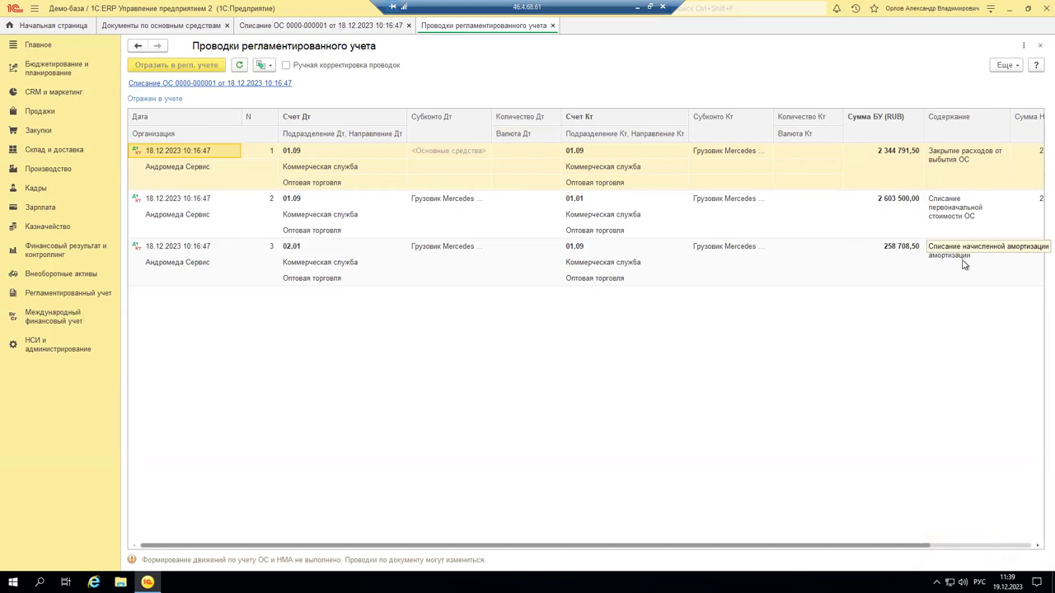
{"action": "left_click", "coordinate": [891, 248]}
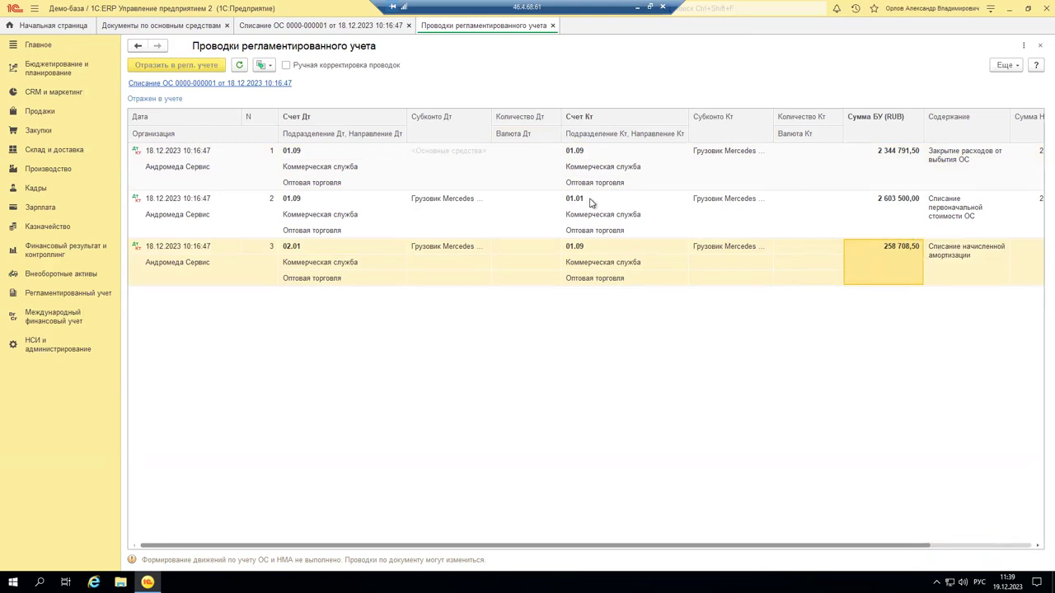
{"action": "left_click", "coordinate": [552, 26]}
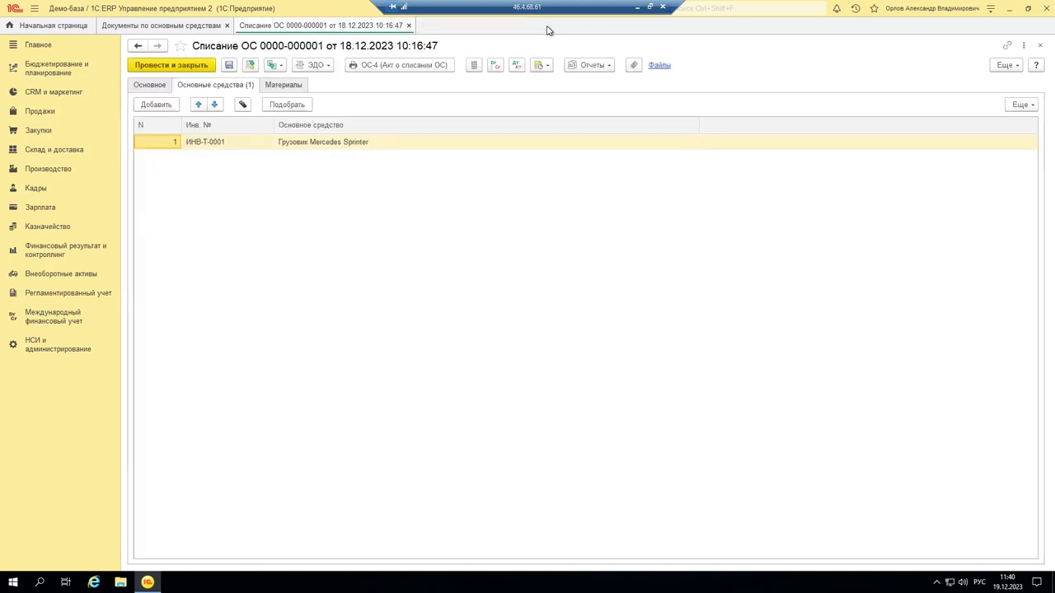
Step: Generate the "ОС-4 (Акт о списании ОС)" printed form and check the vehicle's original cost in it
{"action": "left_click", "coordinate": [422, 65]}
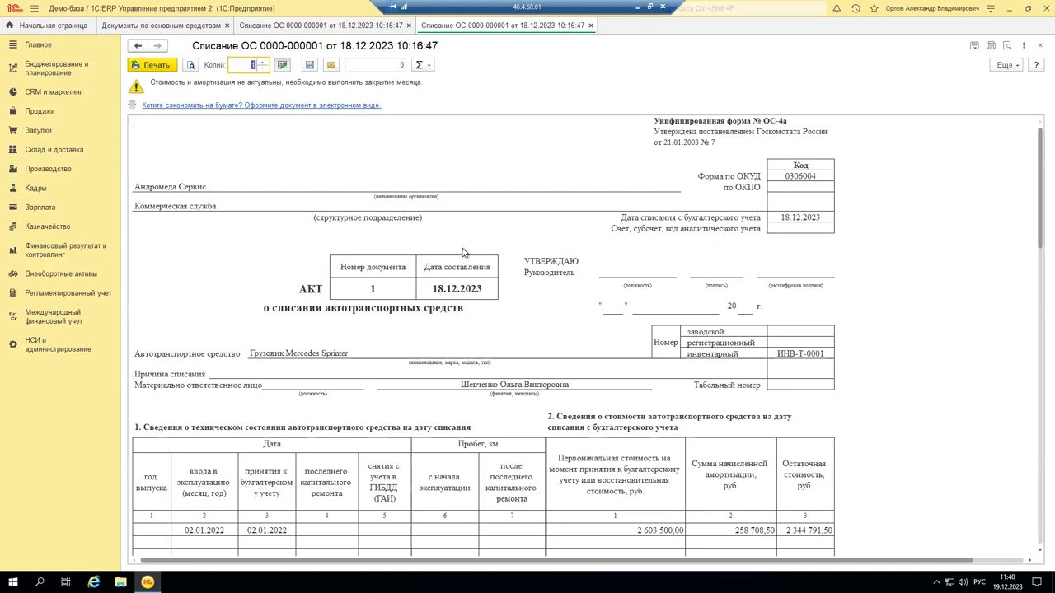
{"action": "left_click", "coordinate": [630, 476]}
{"action": "scroll", "coordinate": [628, 476], "scroll_direction": "down", "scroll_amount": 2}
{"action": "left_click", "coordinate": [633, 464]}
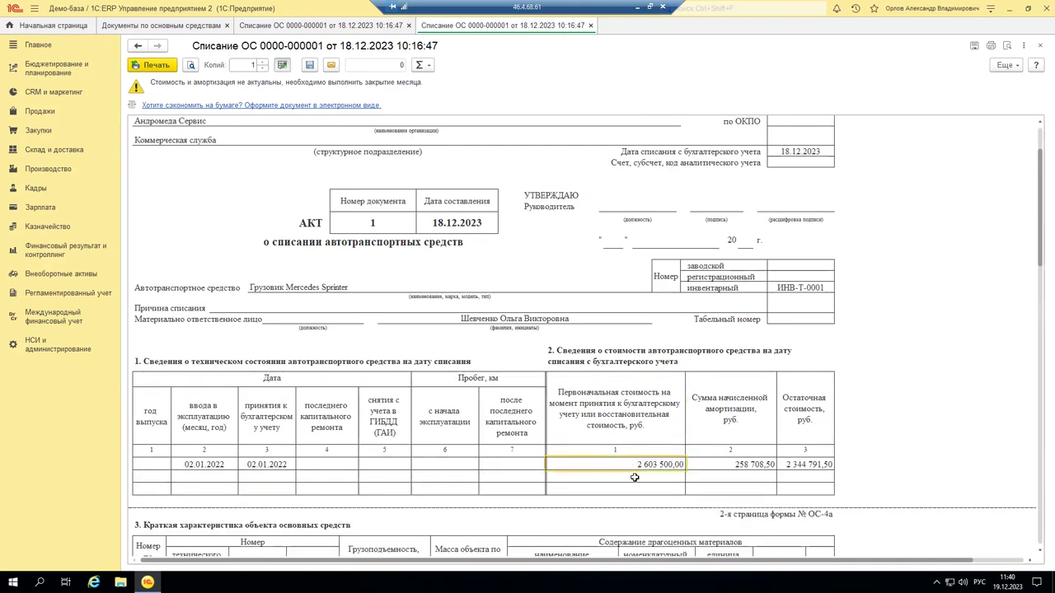
Step: Compare the vehicle's original cost, accrued depreciation and residual value in the write-off act, and close the act and the write-off document
{"action": "left_click", "coordinate": [752, 466]}
{"action": "left_click", "coordinate": [804, 465]}
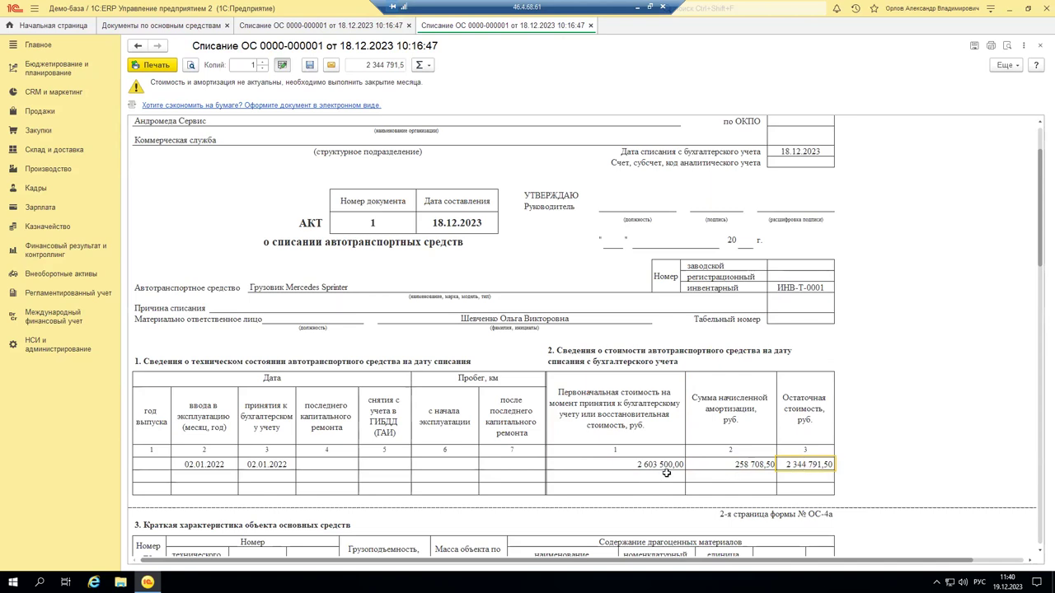
{"action": "left_click", "coordinate": [741, 461]}
{"action": "left_click", "coordinate": [658, 466]}
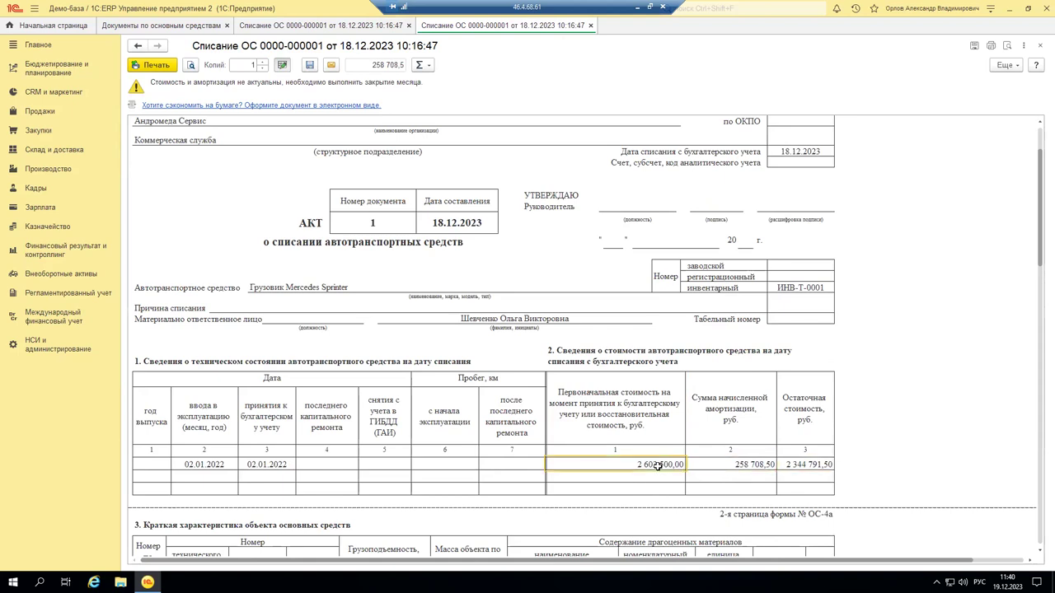
{"action": "left_click", "coordinate": [806, 466]}
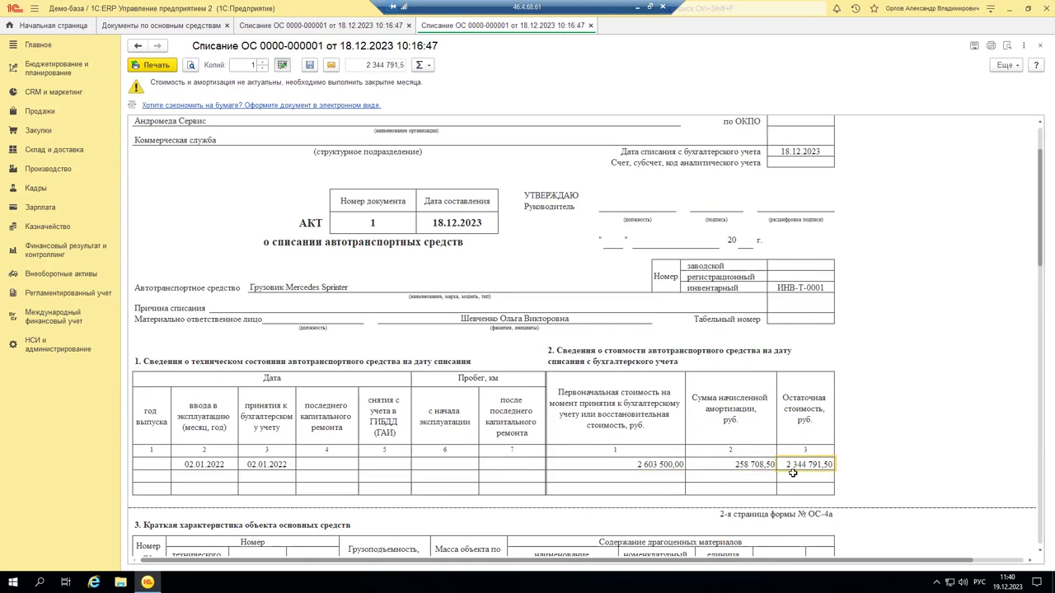
{"action": "scroll", "coordinate": [756, 522], "scroll_direction": "down", "scroll_amount": 3}
{"action": "scroll", "coordinate": [392, 401], "scroll_direction": "down", "scroll_amount": 4}
{"action": "scroll", "coordinate": [392, 401], "scroll_direction": "up", "scroll_amount": 5}
{"action": "scroll", "coordinate": [392, 401], "scroll_direction": "up", "scroll_amount": 4}
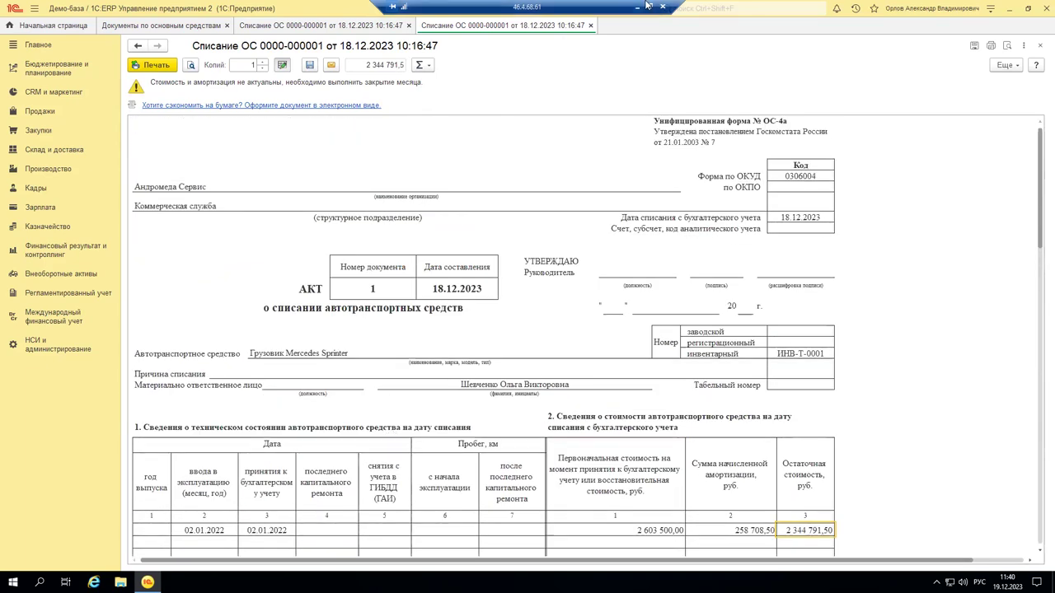
{"action": "left_click", "coordinate": [590, 26]}
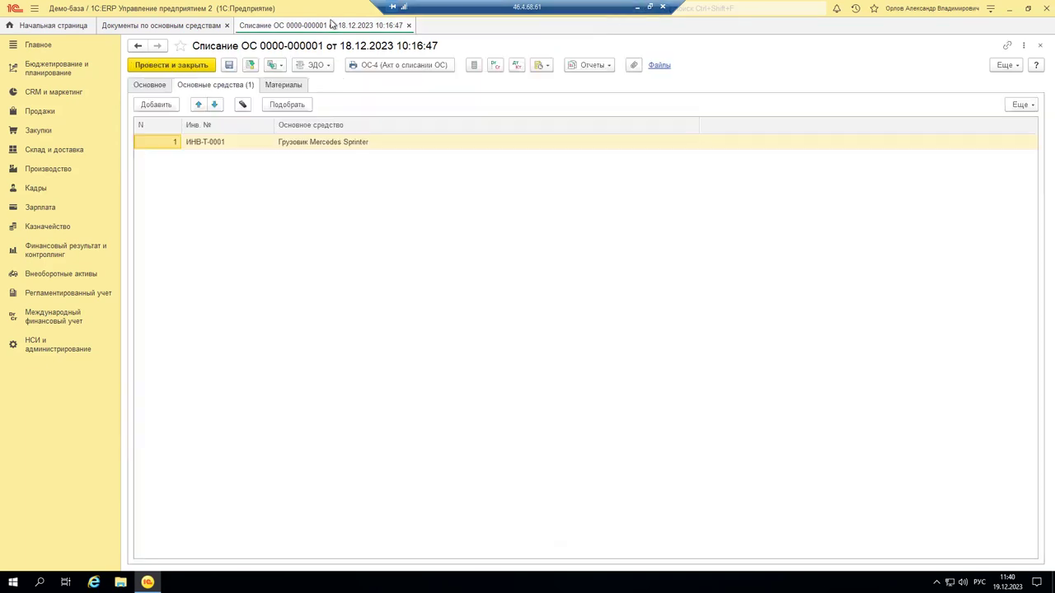
{"action": "left_click", "coordinate": [408, 26]}
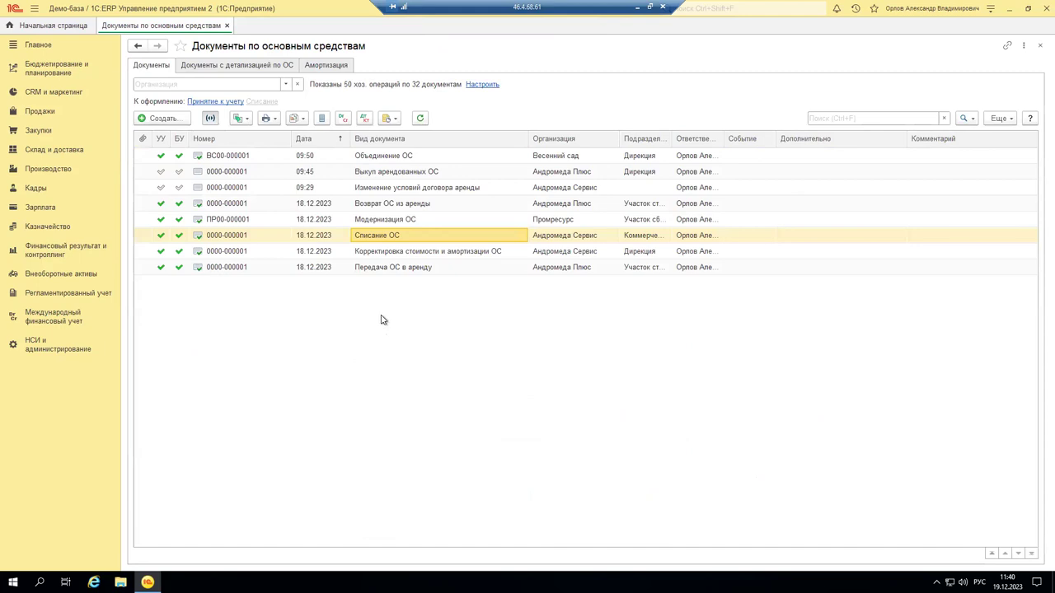
Step: Look through the document types available for creating a new fixed asset document, and close the list without creating anything
{"action": "left_click", "coordinate": [162, 121]}
{"action": "scroll", "coordinate": [367, 227], "scroll_direction": "up", "scroll_amount": 5}
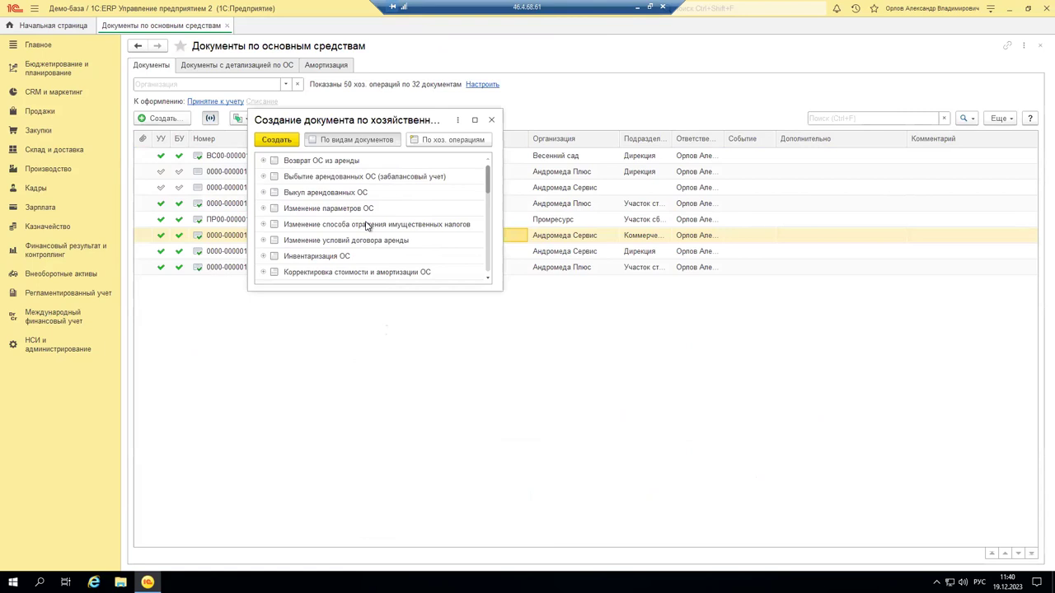
{"action": "scroll", "coordinate": [327, 191], "scroll_direction": "down", "scroll_amount": 2}
{"action": "scroll", "coordinate": [327, 191], "scroll_direction": "down", "scroll_amount": 5}
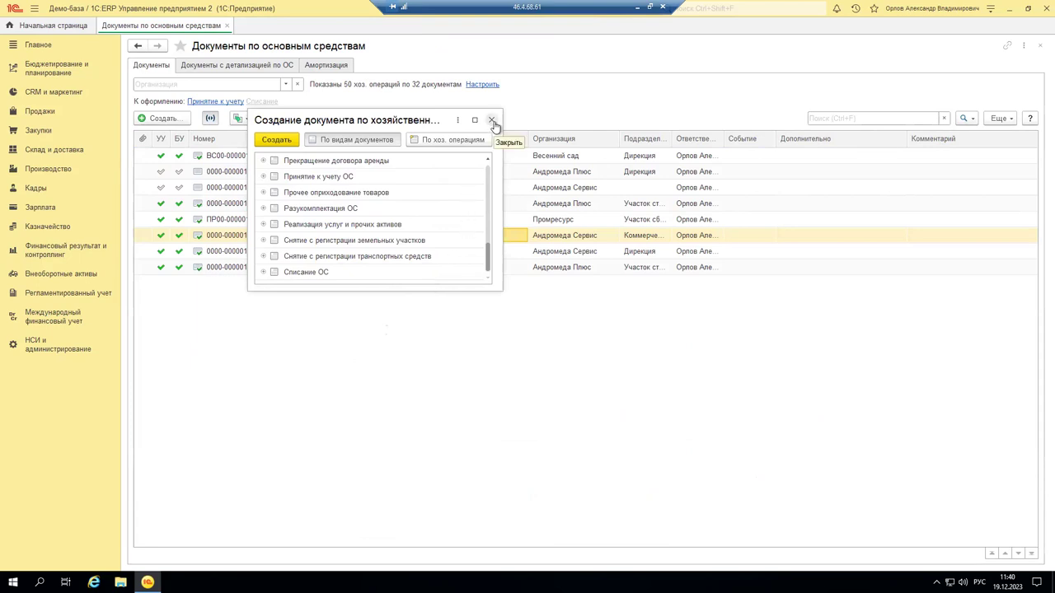
{"action": "scroll", "coordinate": [342, 251], "scroll_direction": "up", "scroll_amount": 10}
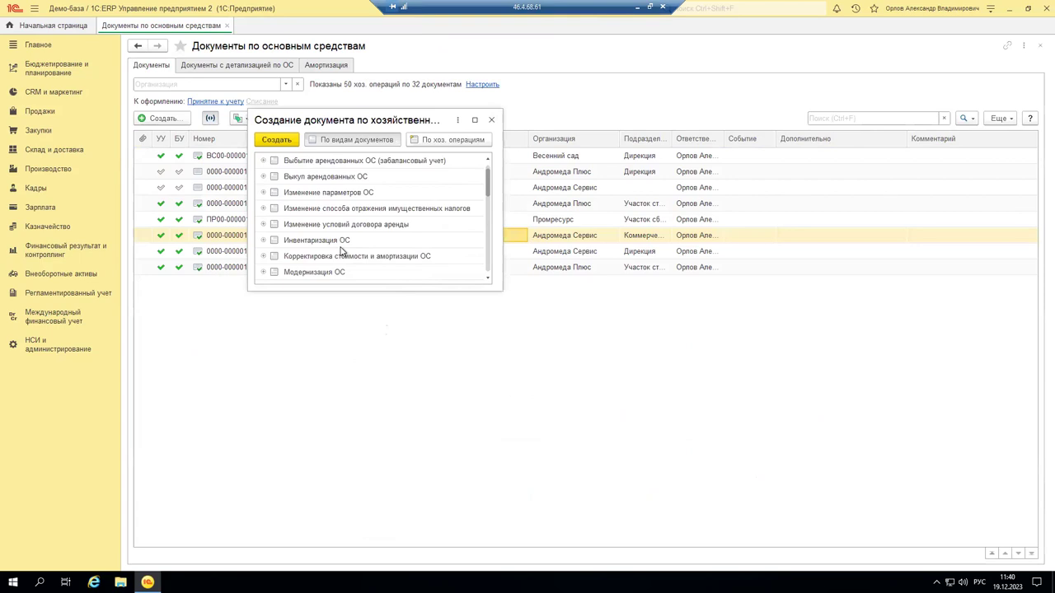
{"action": "left_click", "coordinate": [491, 120]}
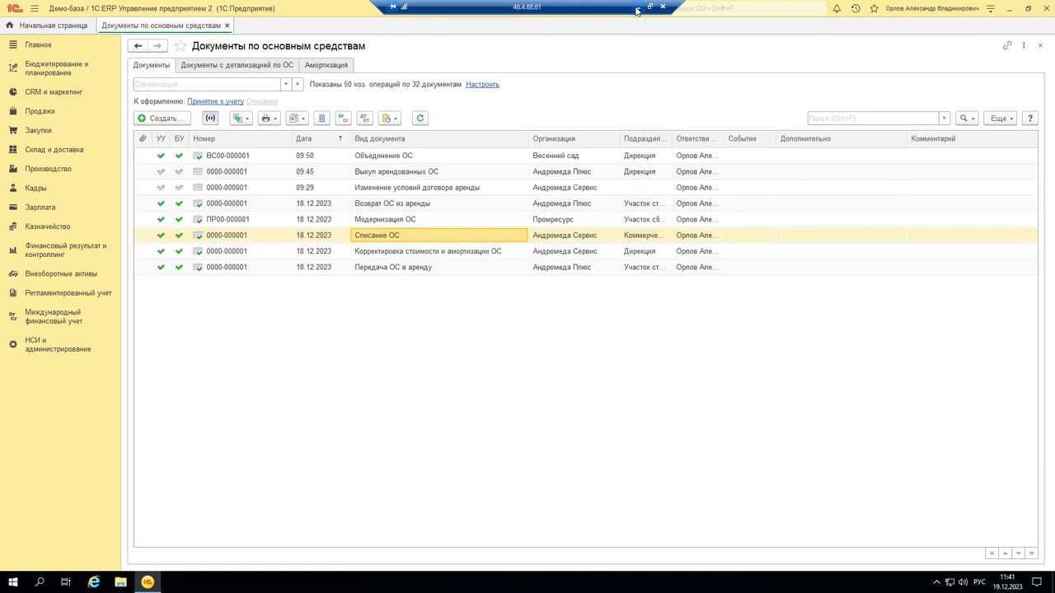
Step: Minimize the remote session to return to the PowerPoint presentation on fixed asset accounting, and go to its last slide
{"action": "left_click", "coordinate": [636, 11]}
{"action": "key", "text": "End"}
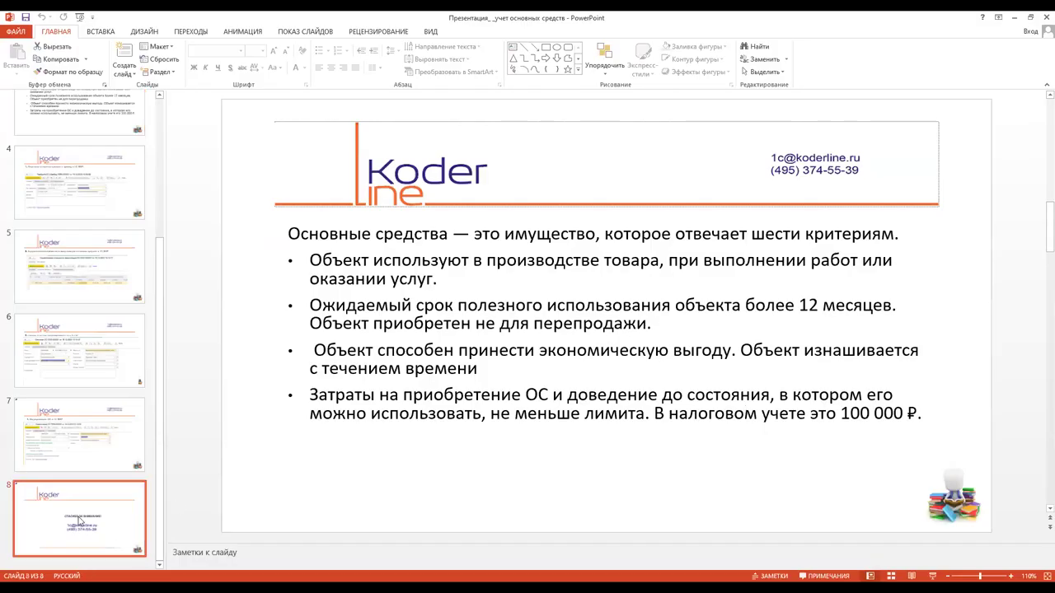